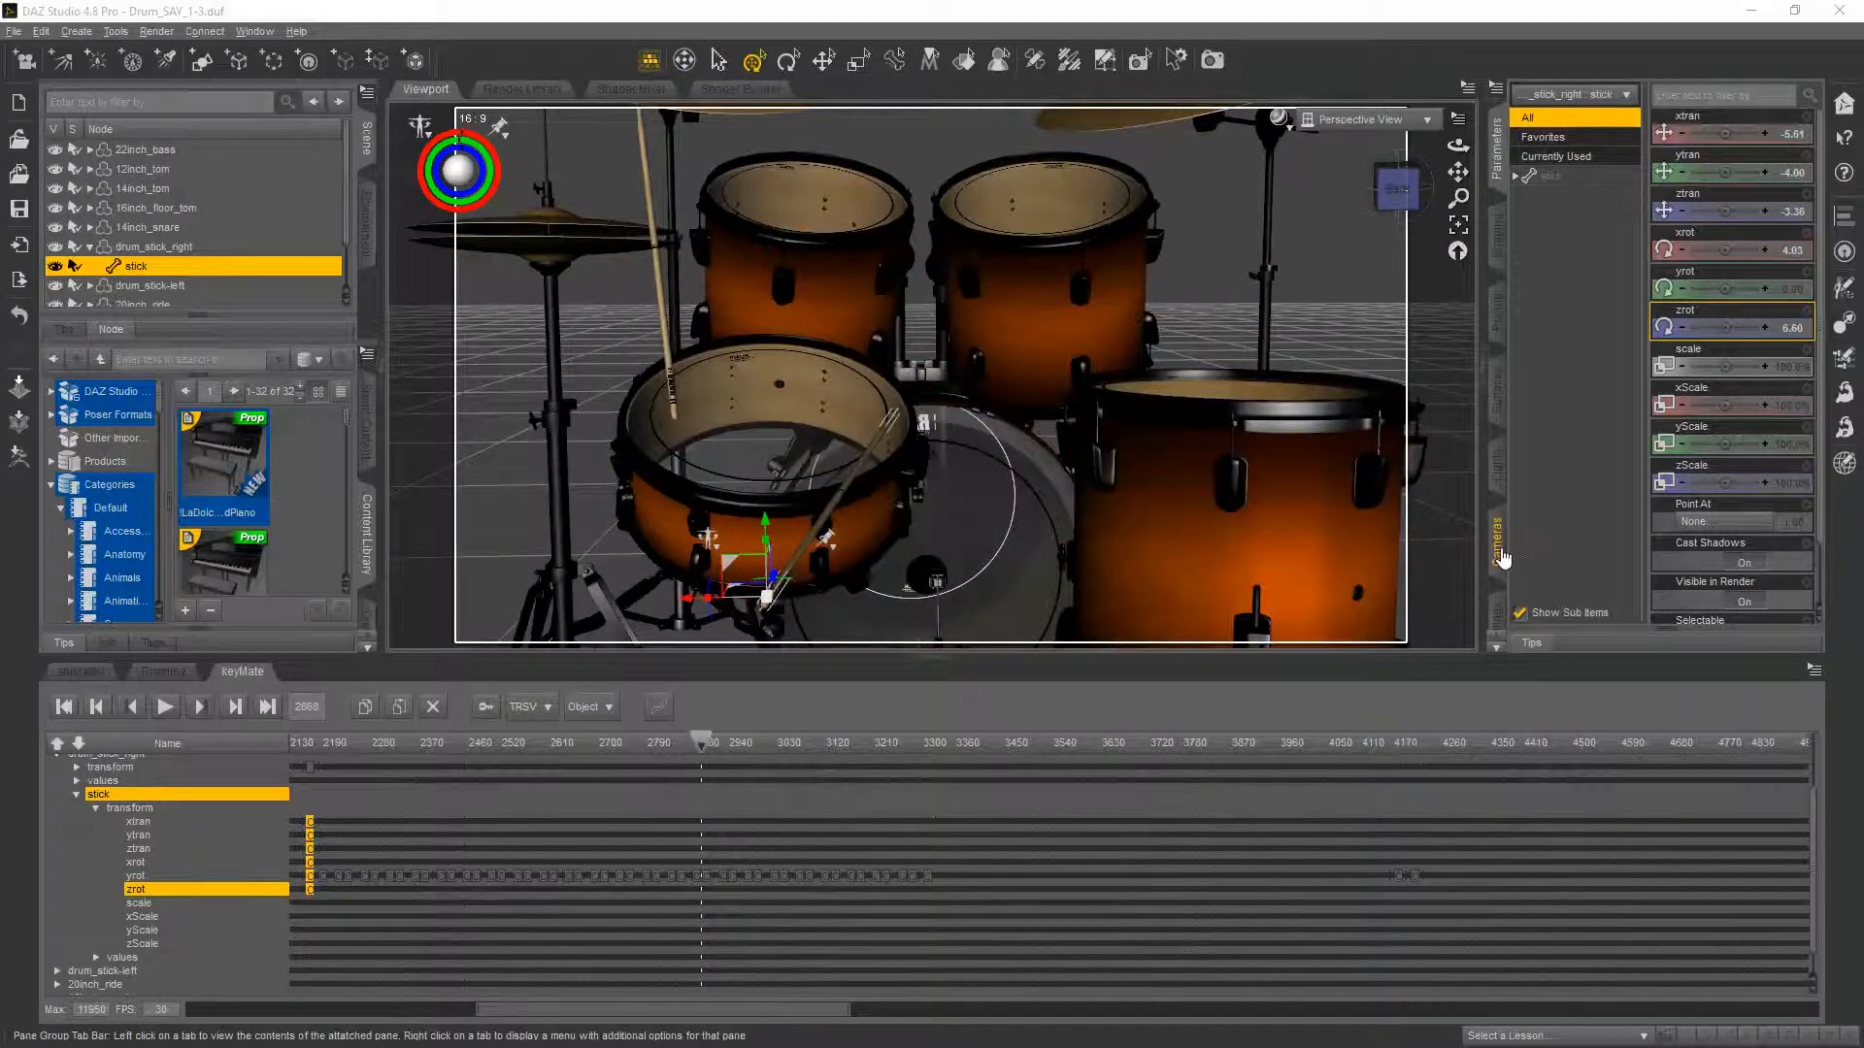
- Run the mcjMidiLoad script from the Script IDE and bring up its assignment settings
scroll(1495, 550, down, 7)
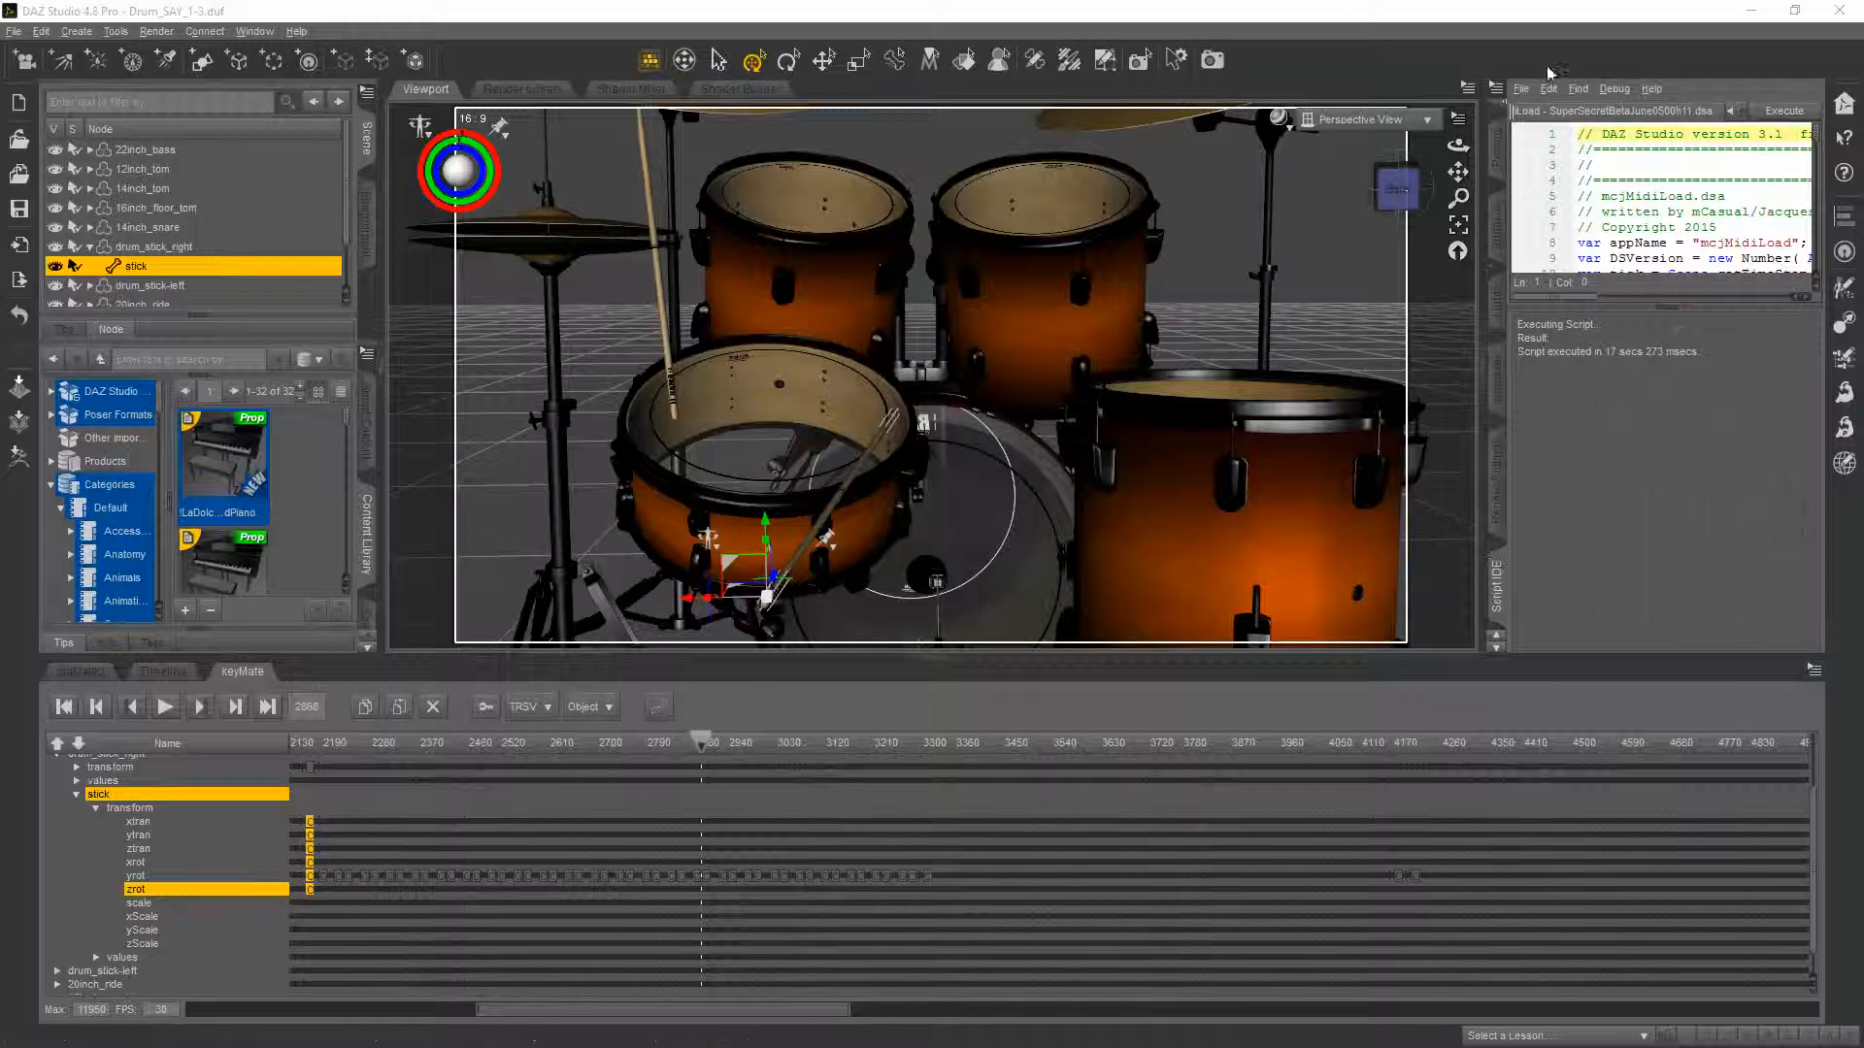
click(1522, 89)
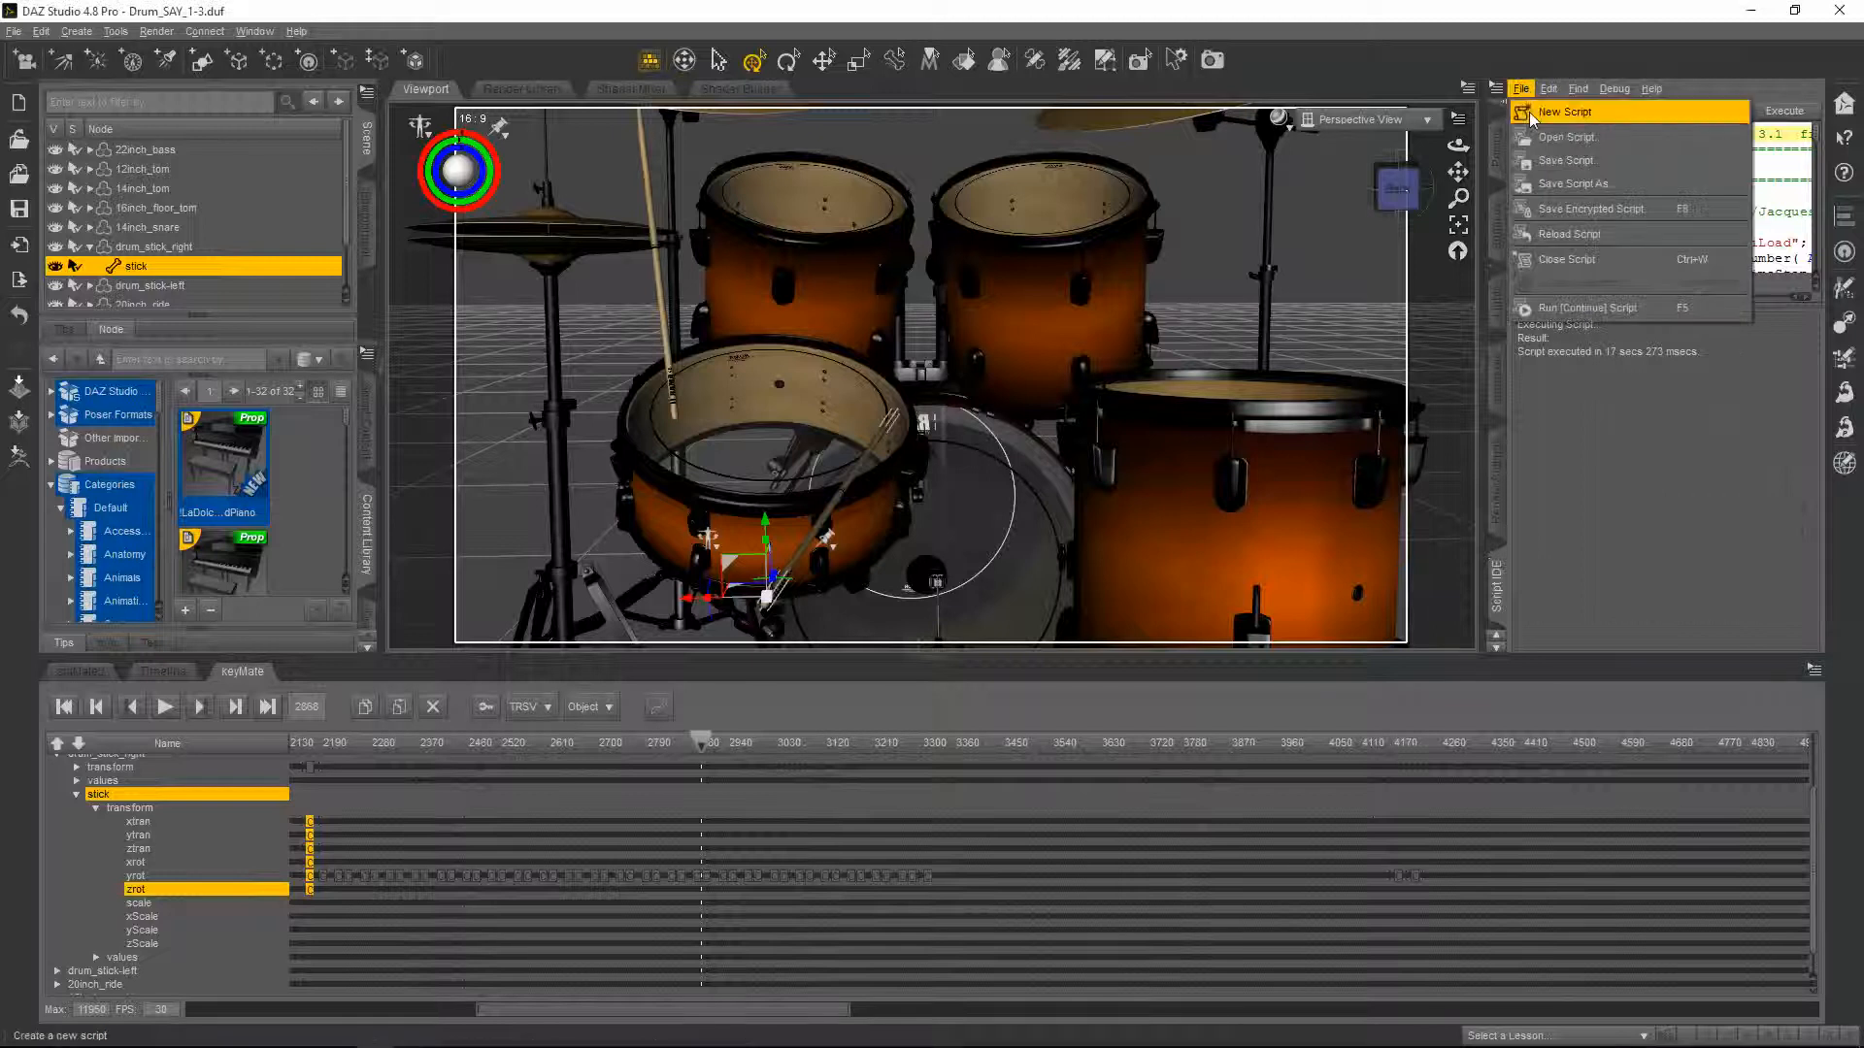
click(1551, 308)
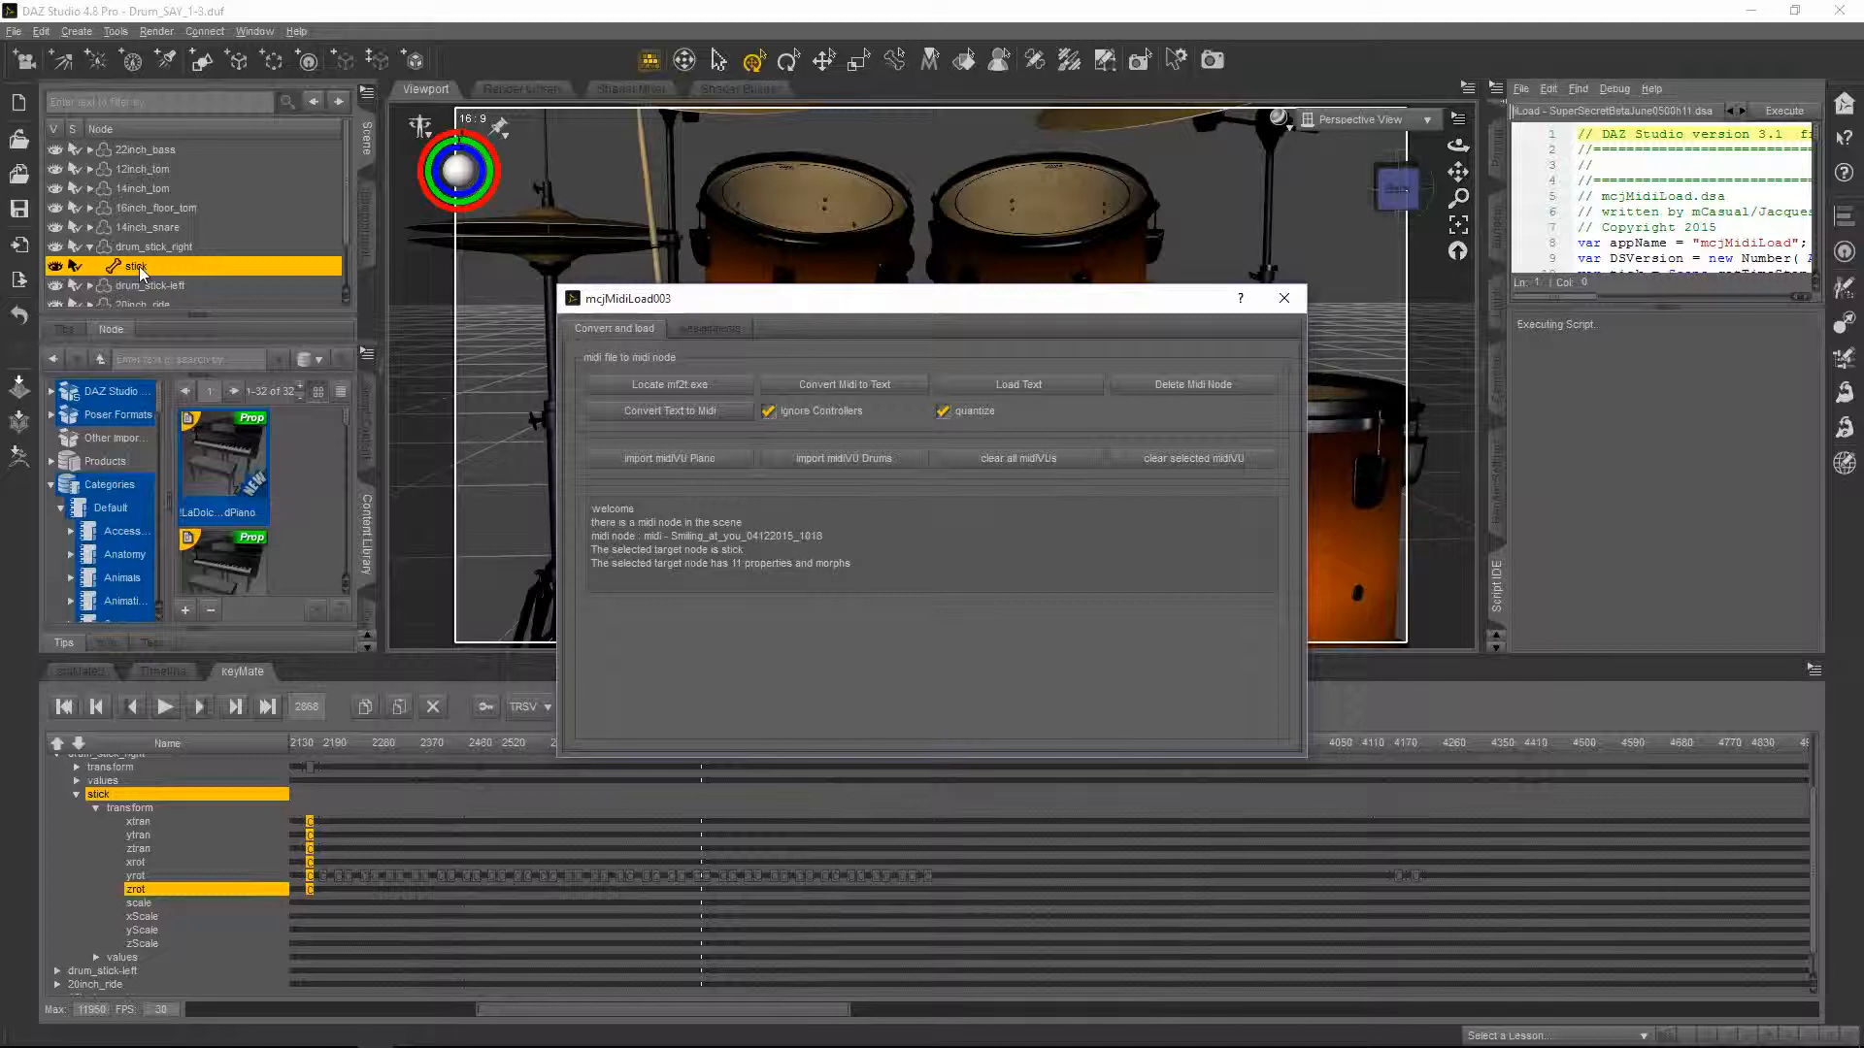
click(711, 329)
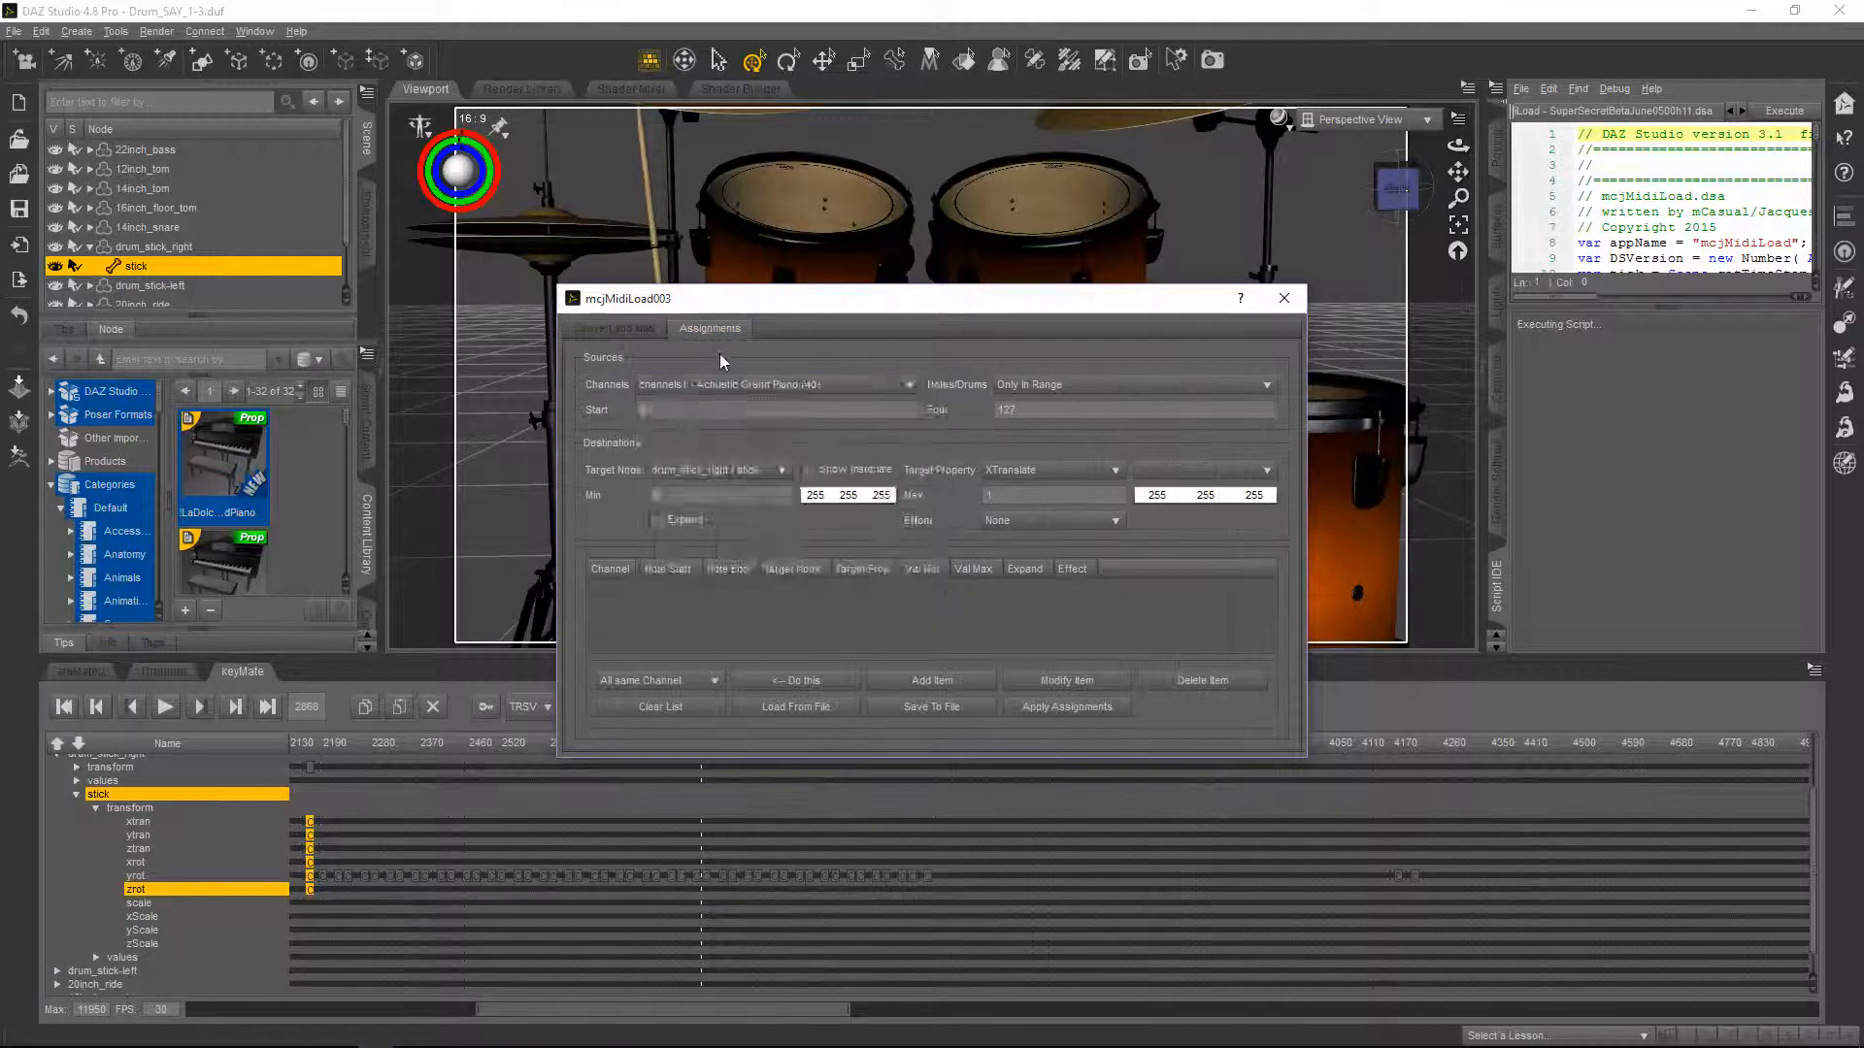
- Set the MIDI source to the Percussions channel and note040 - Snare Drum 2
click(719, 385)
click(718, 488)
click(1029, 385)
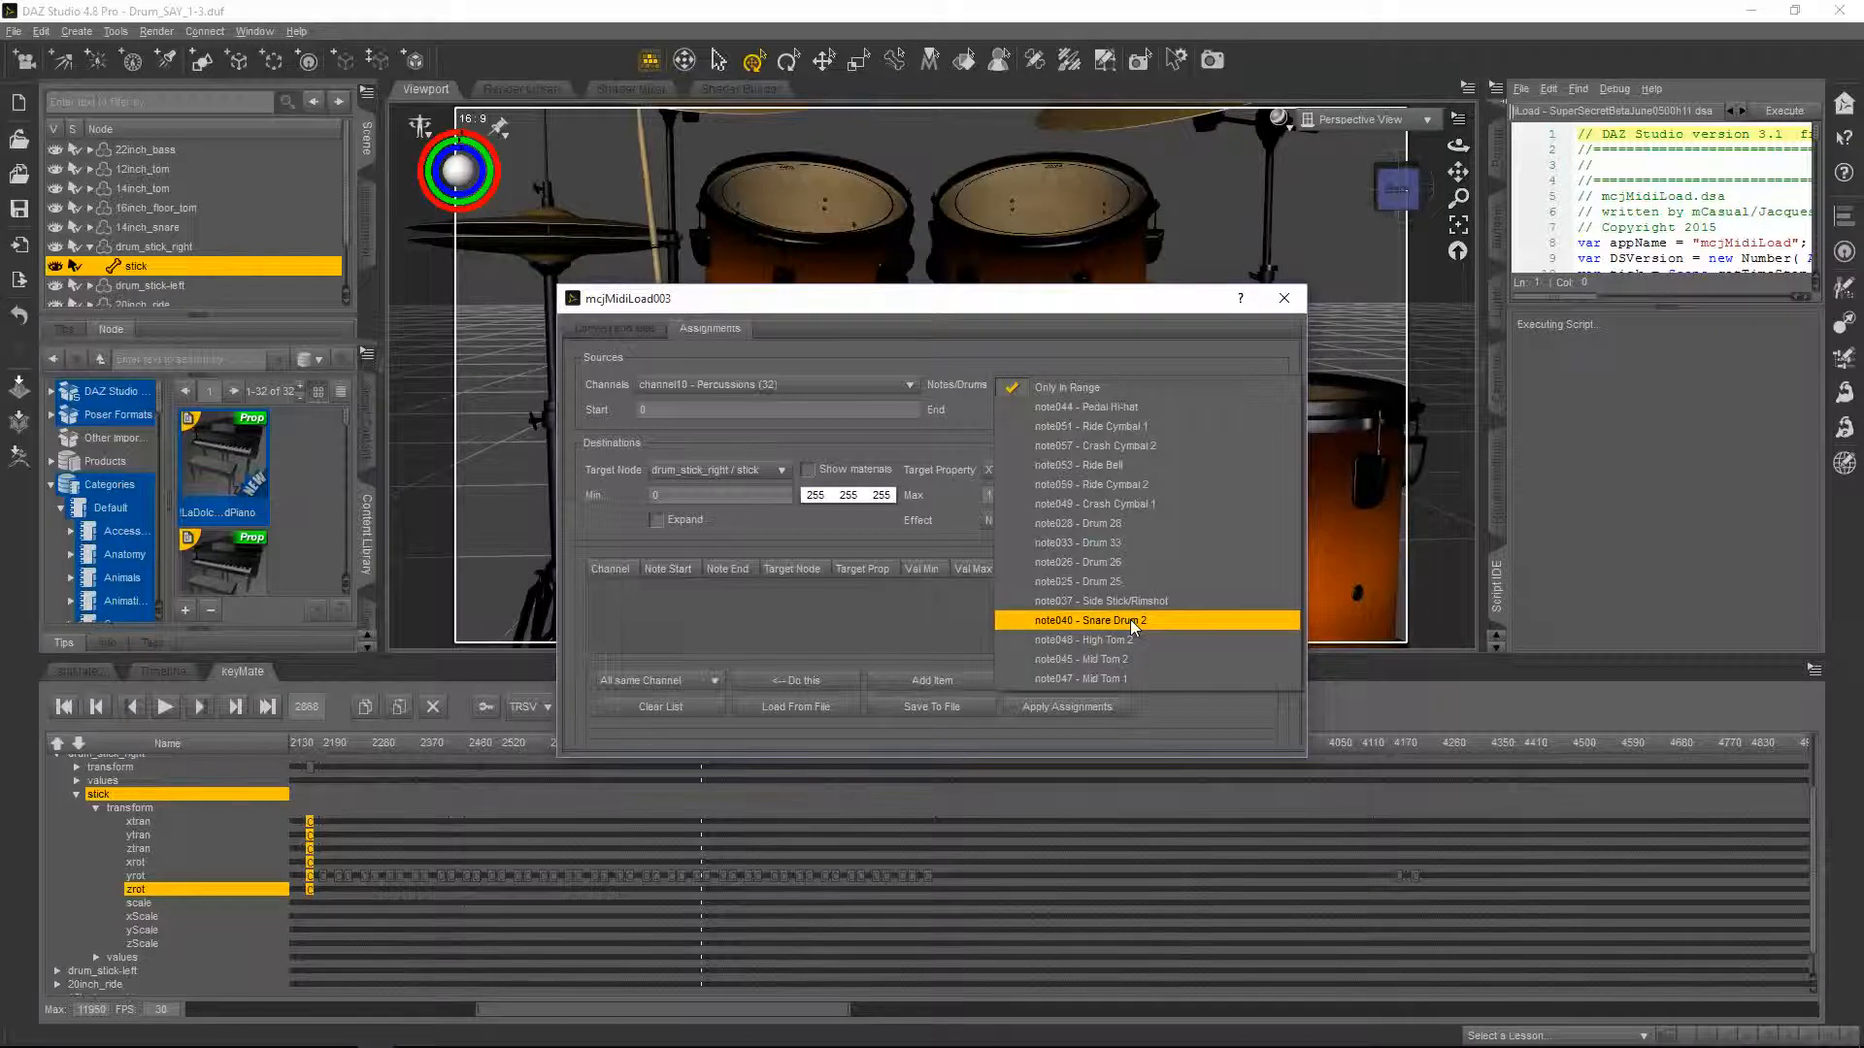
click(1129, 619)
- Choose YRotate as the right drum stick's target property and set its maximum to -20
click(1051, 481)
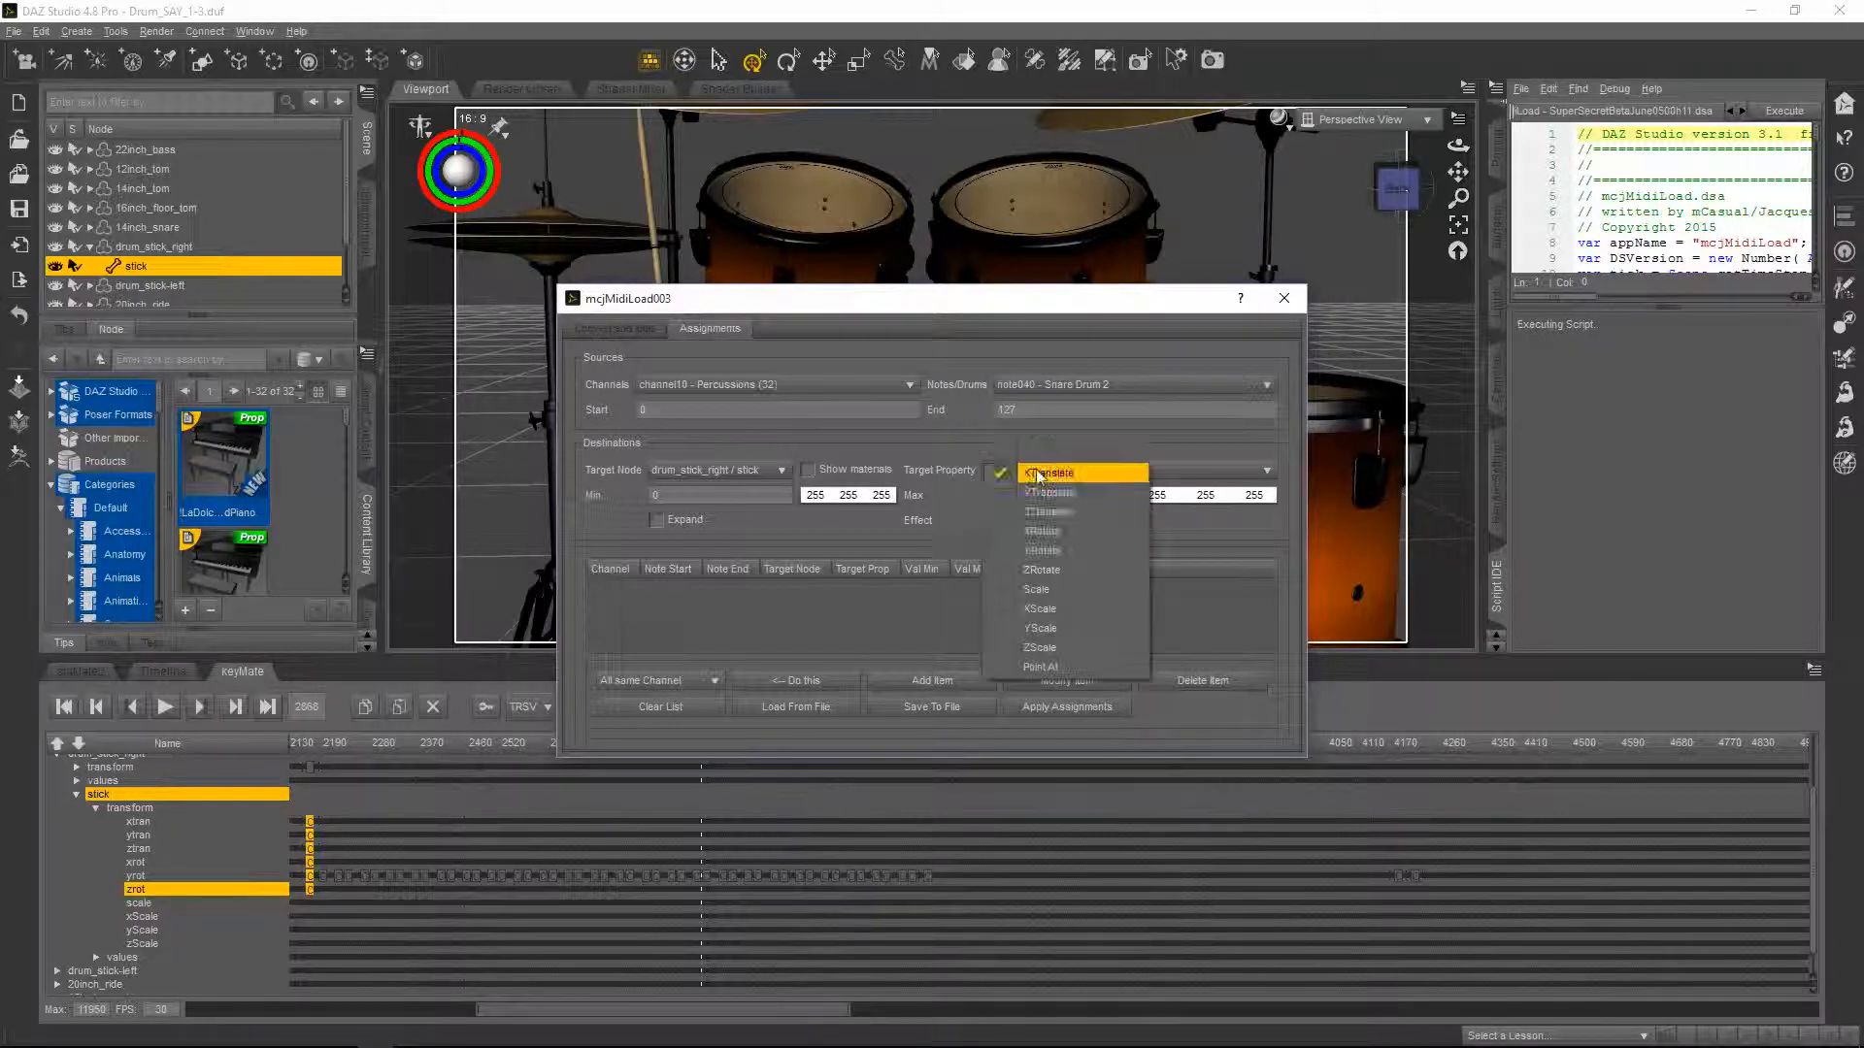
click(1046, 550)
double_click(985, 495)
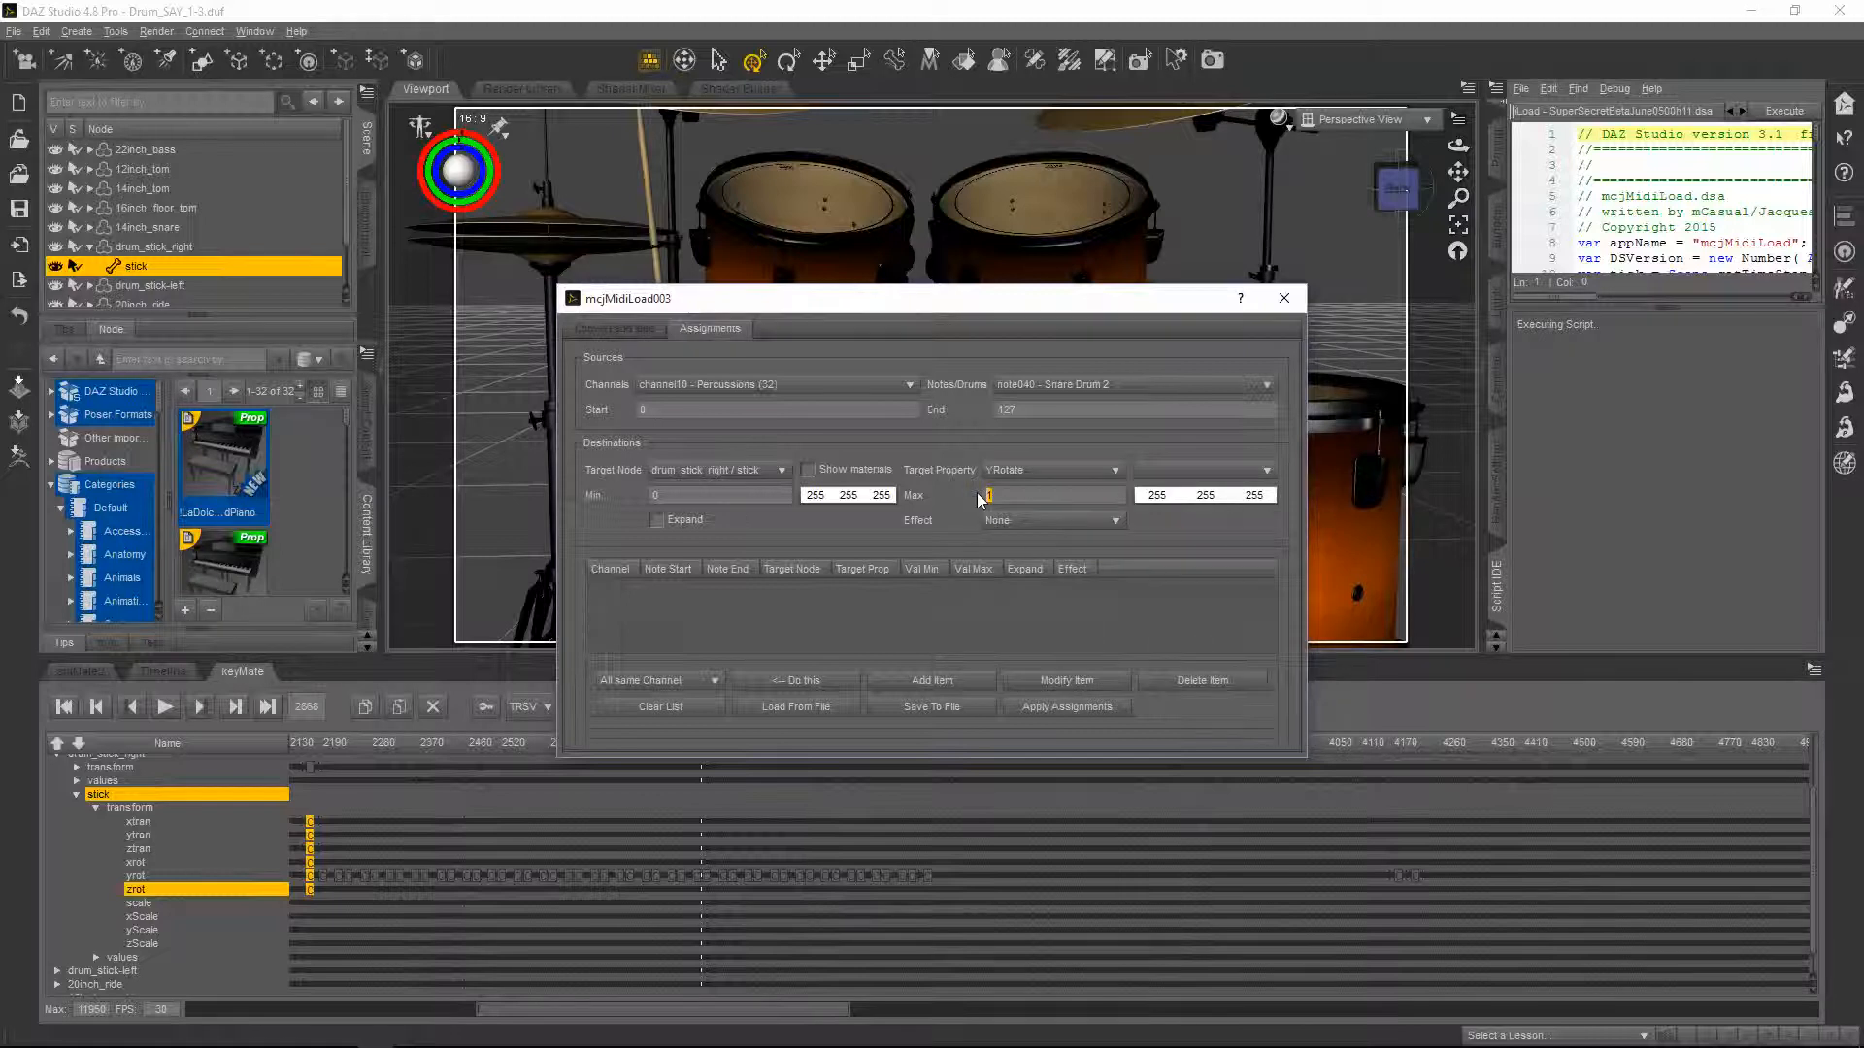
key(BackSpace)
text(-20)
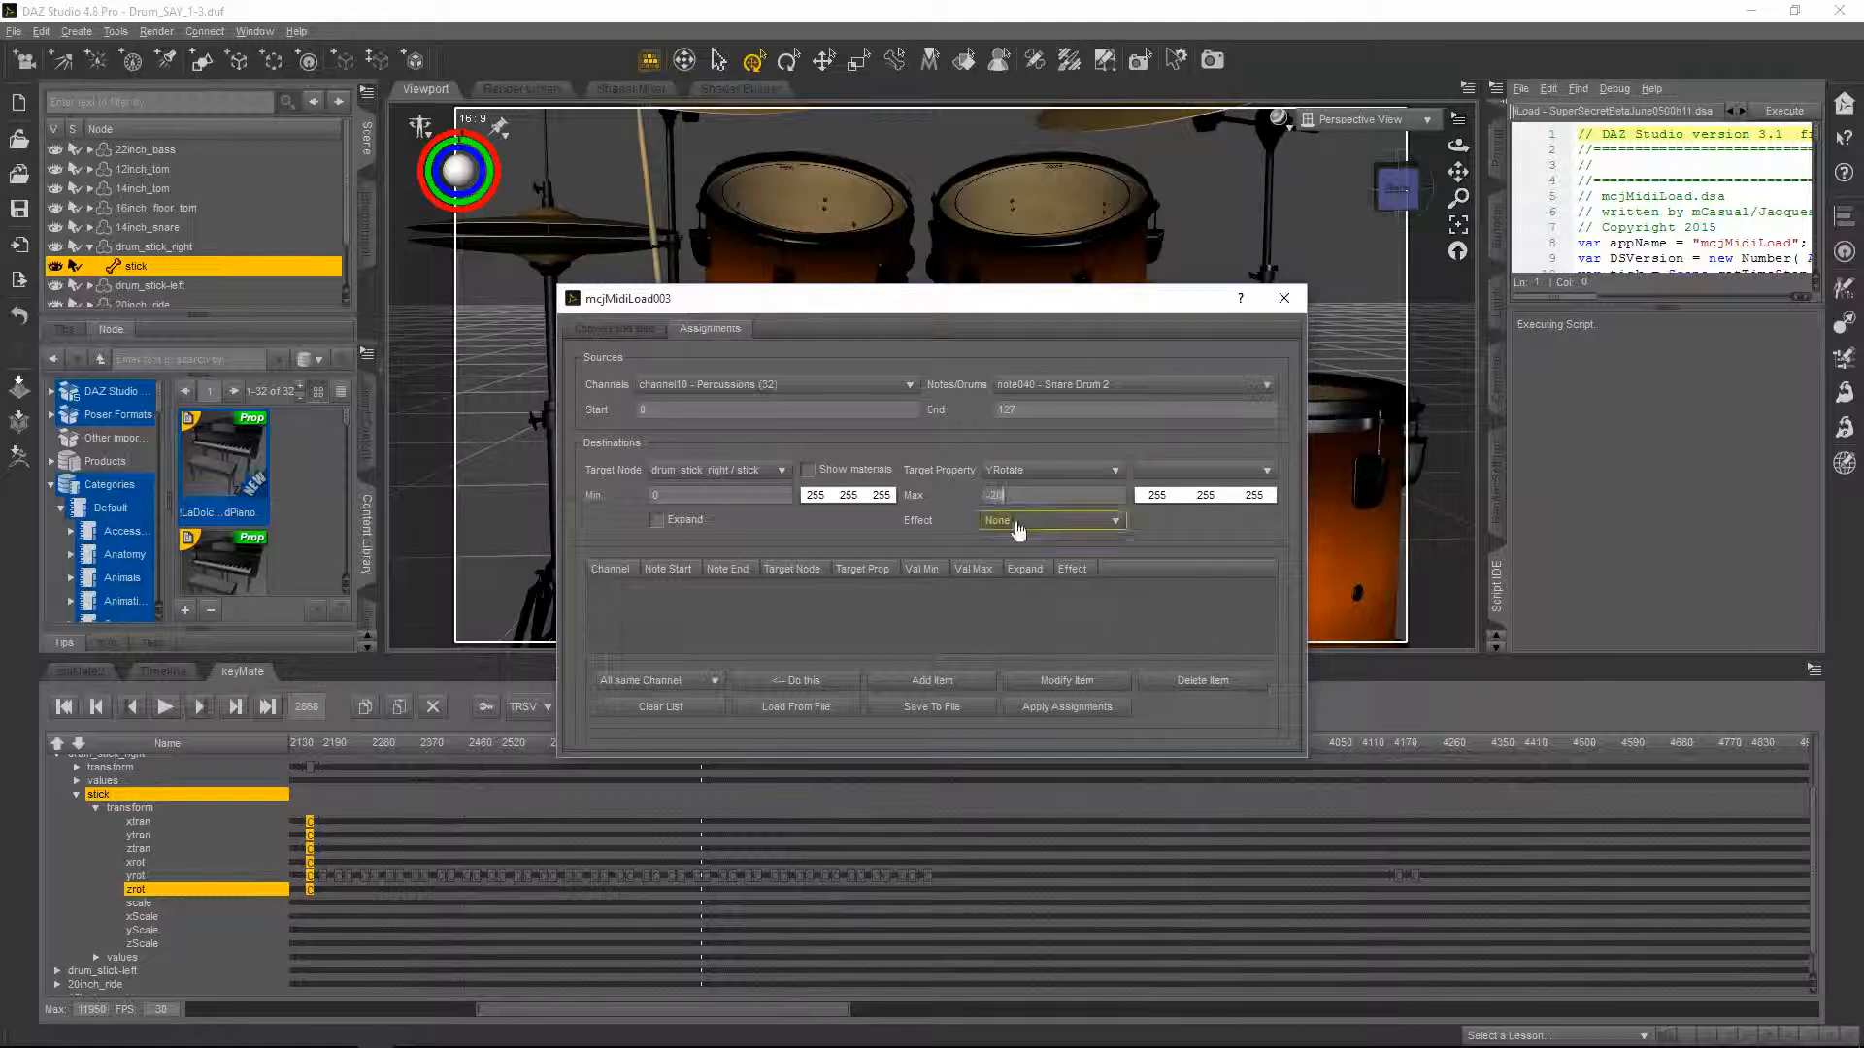
- Add the snare assignment to the list, apply the assignments and close the mcjMidiLoad dialog
click(933, 681)
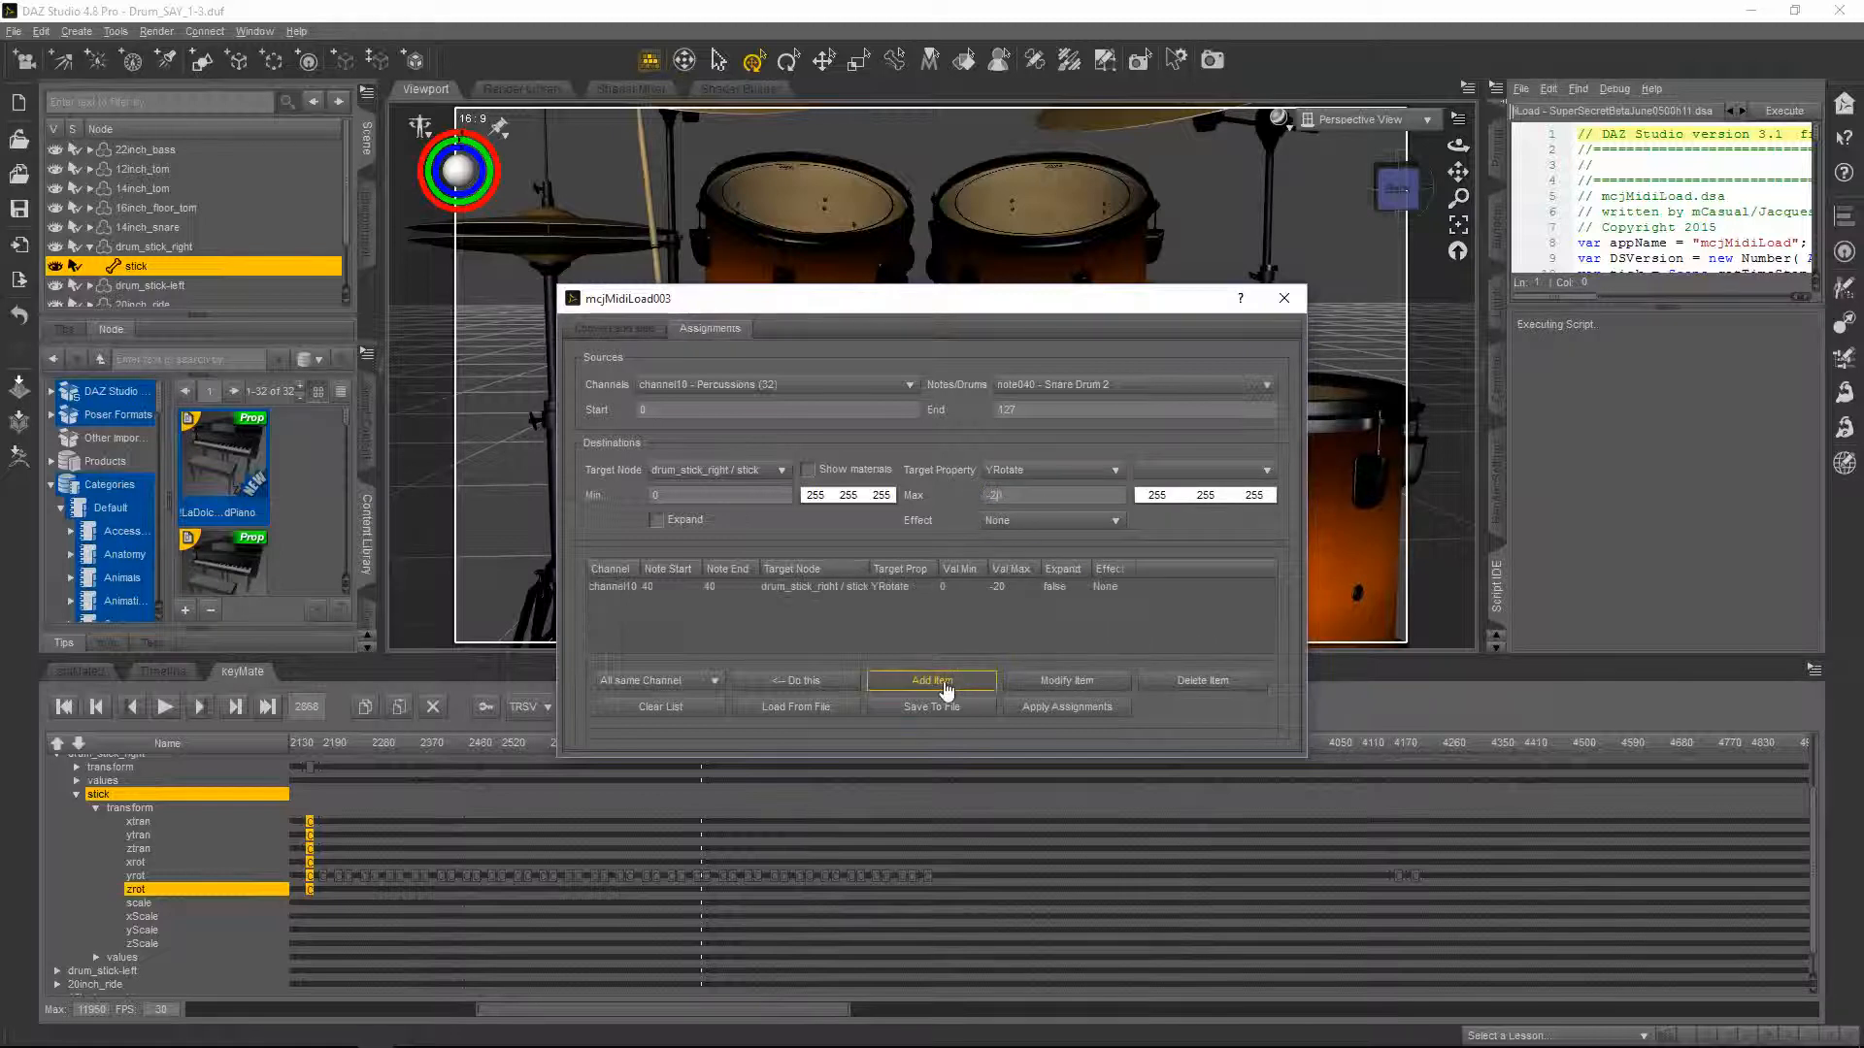
click(1080, 712)
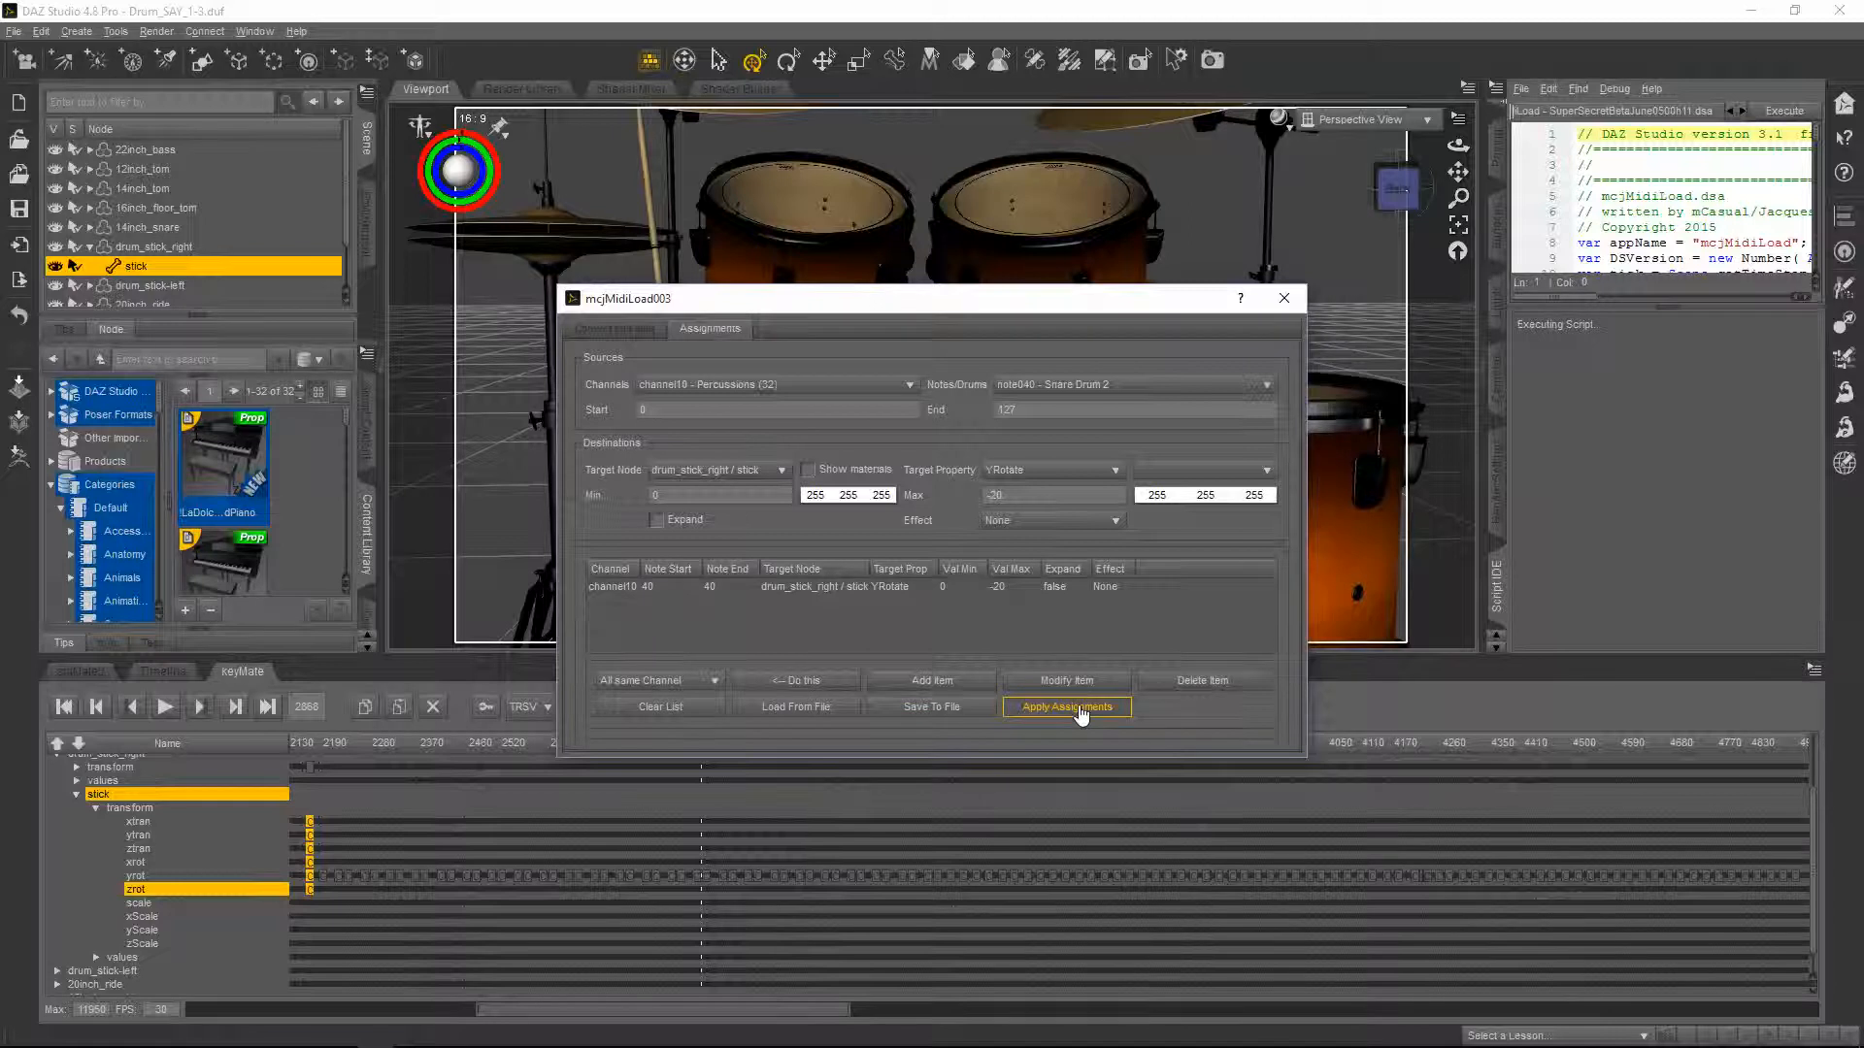
click(1283, 304)
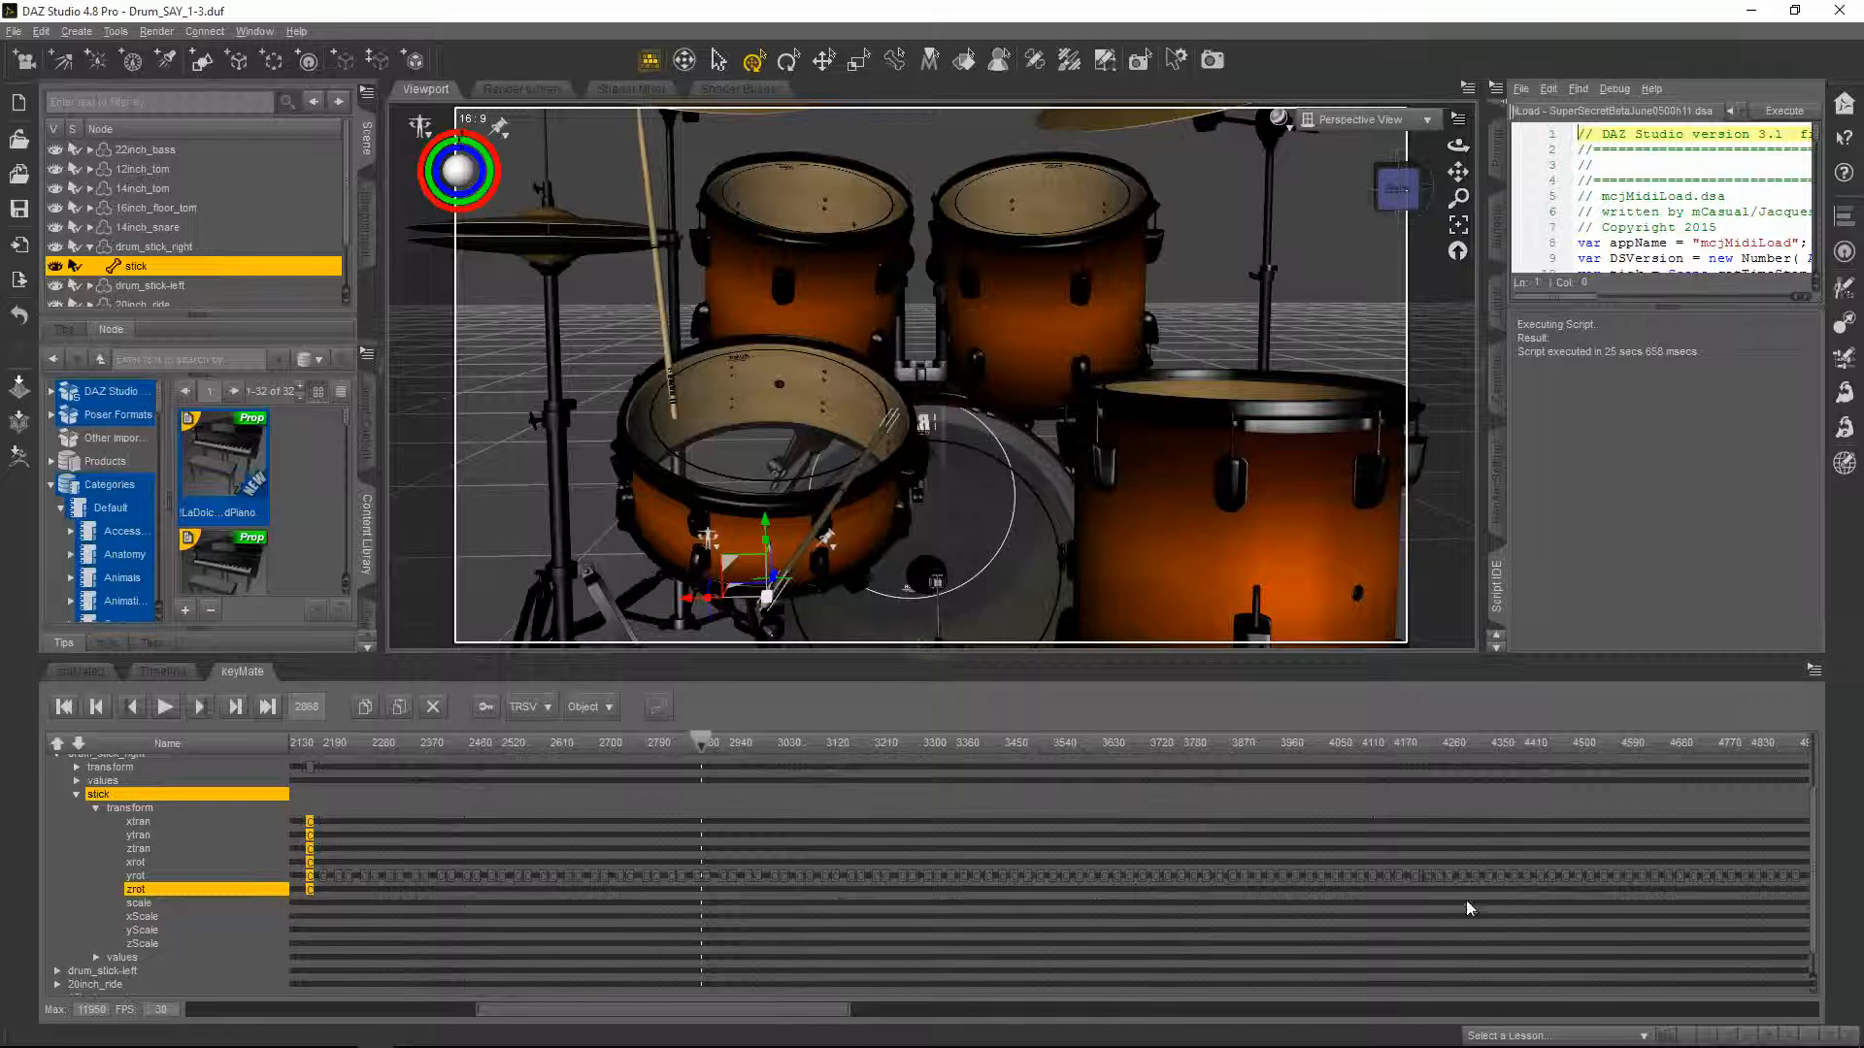
- At frame 3295, raise the right drum stick, adjust its sideways position and turn it to point over the snare
drag(703, 742, 929, 754)
drag(478, 1016, 594, 1016)
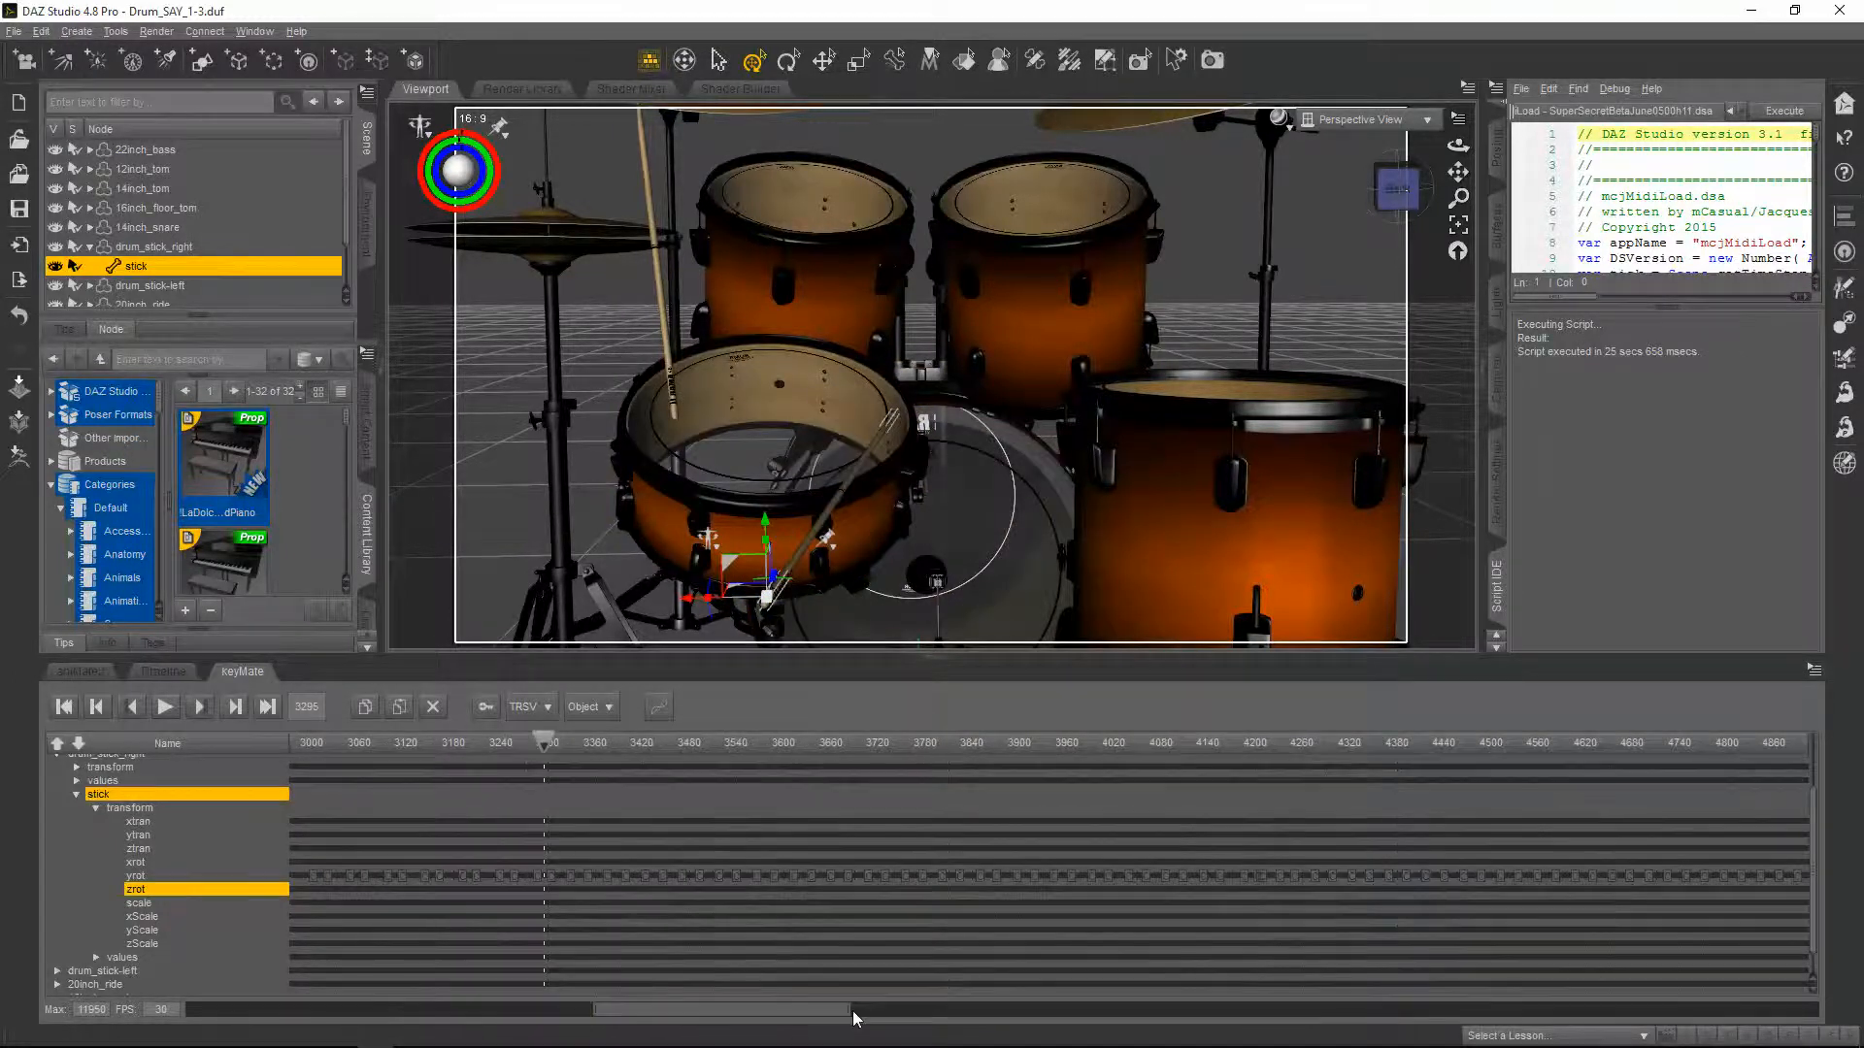
drag(851, 1016, 671, 1016)
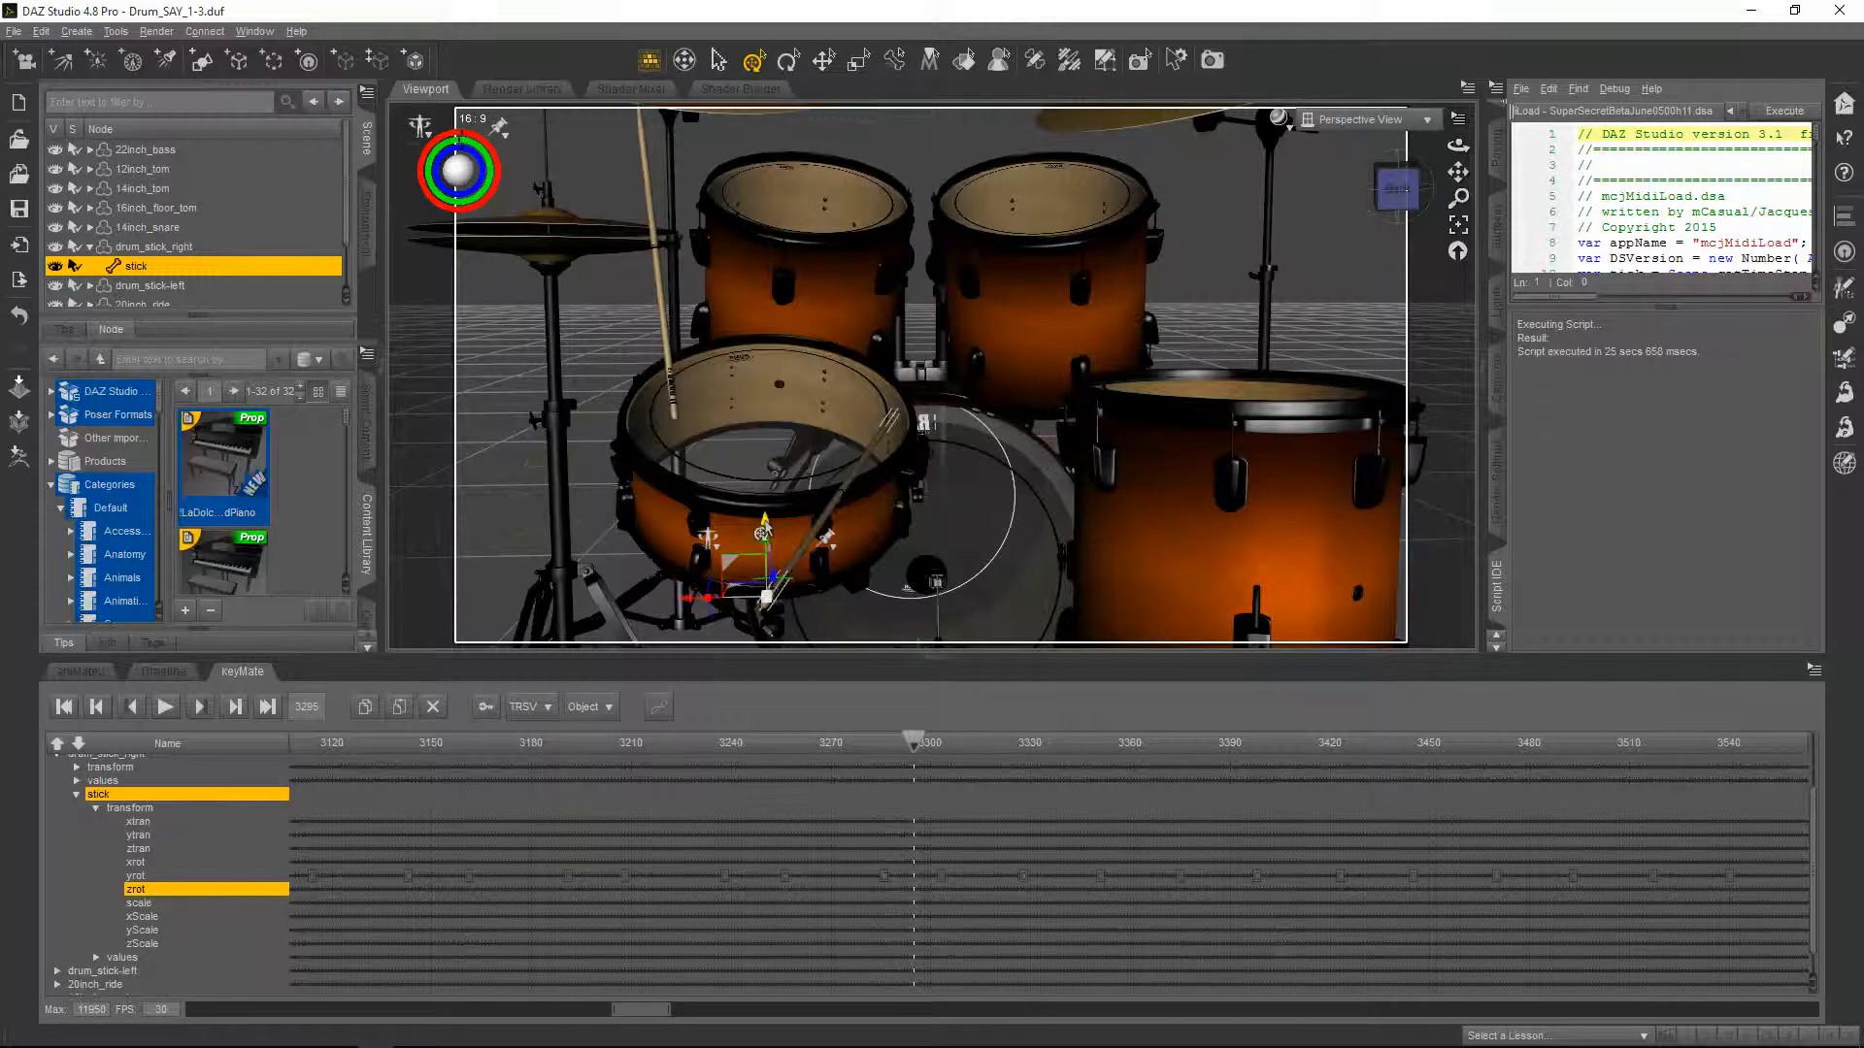
drag(764, 531, 772, 500)
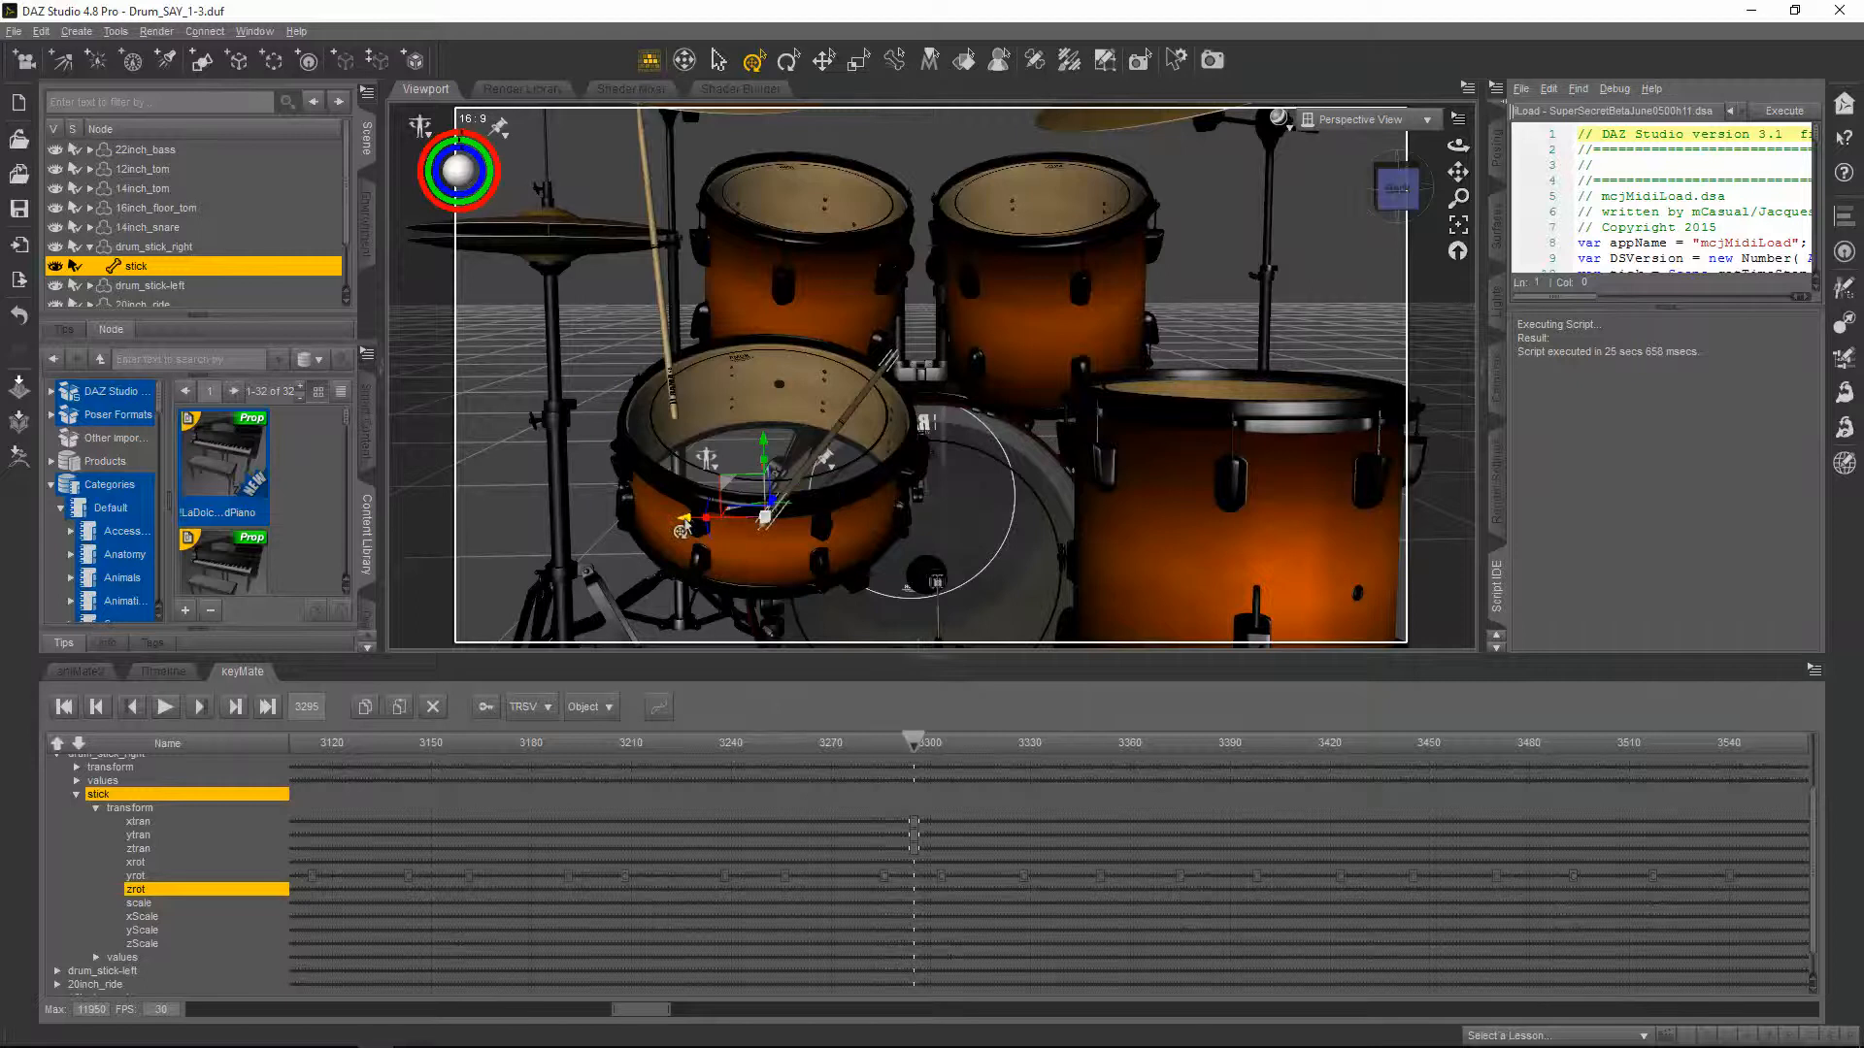
drag(681, 529, 616, 529)
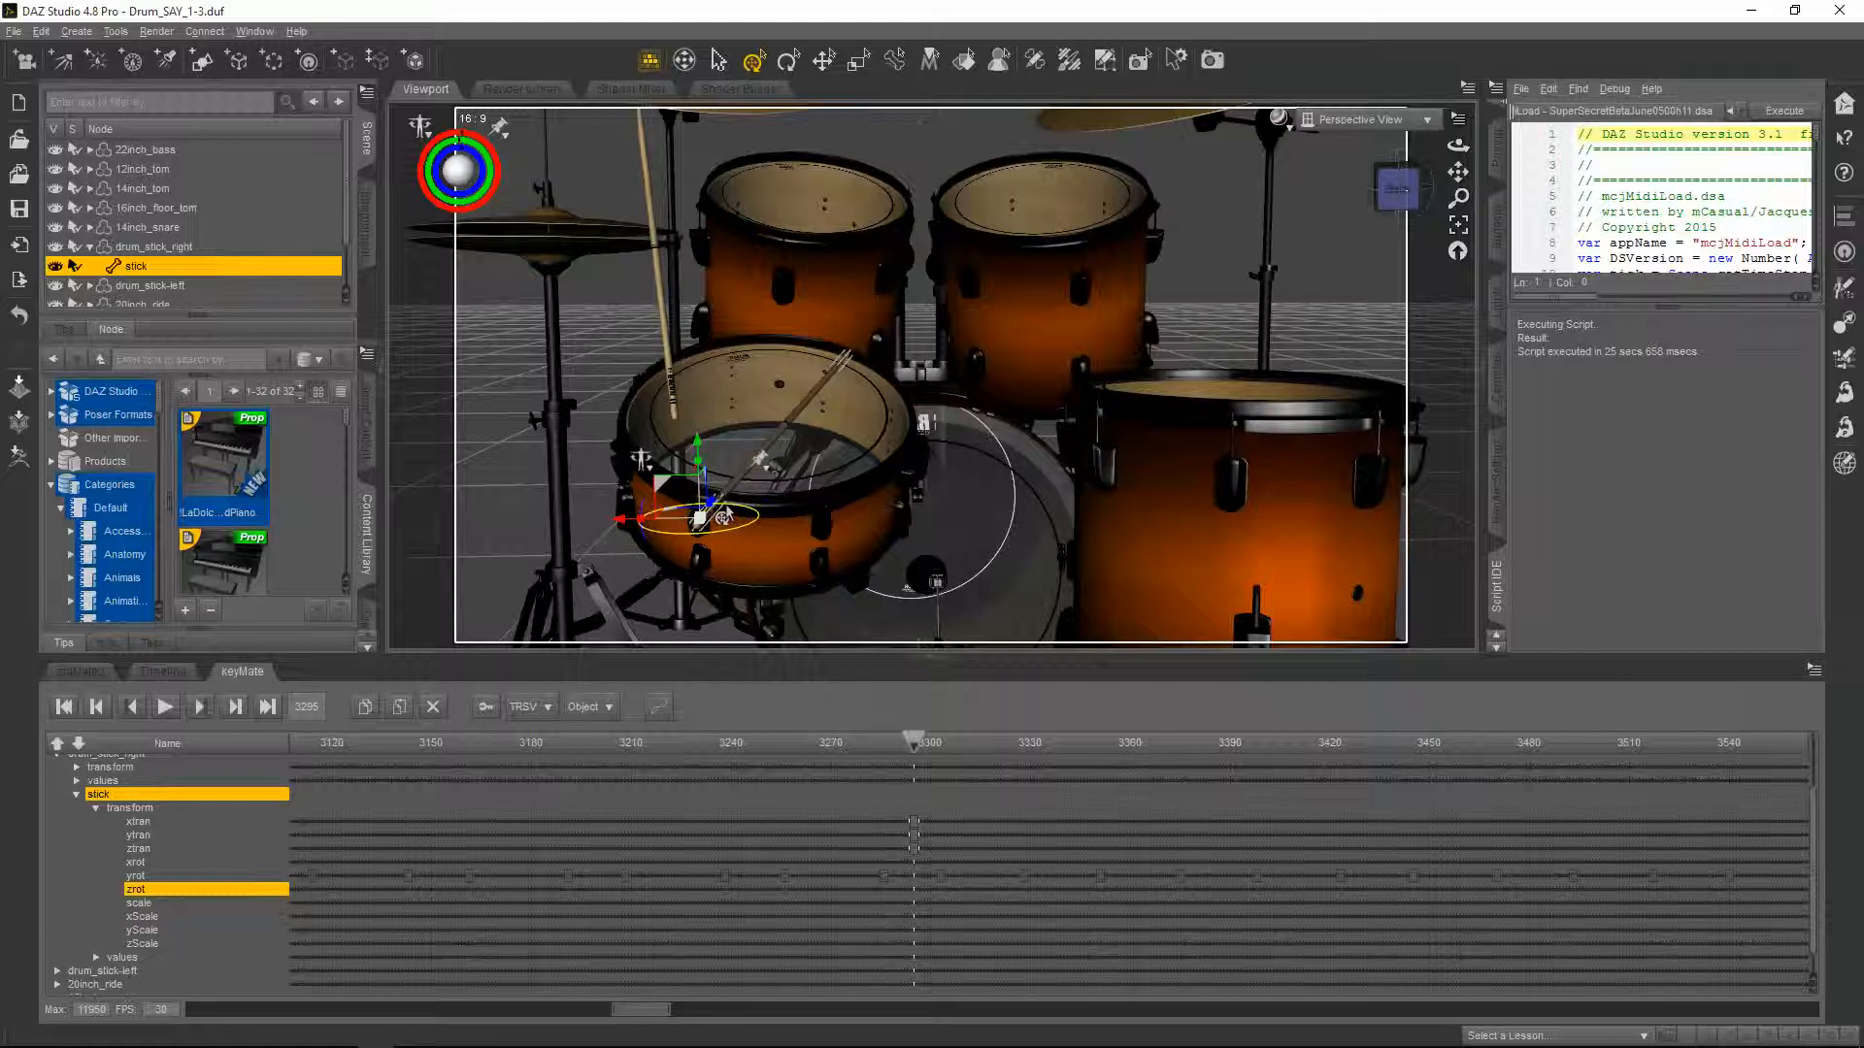
mouse_move(726, 514)
mouse_down()
mouse_move(633, 521)
mouse_move(691, 523)
mouse_up()
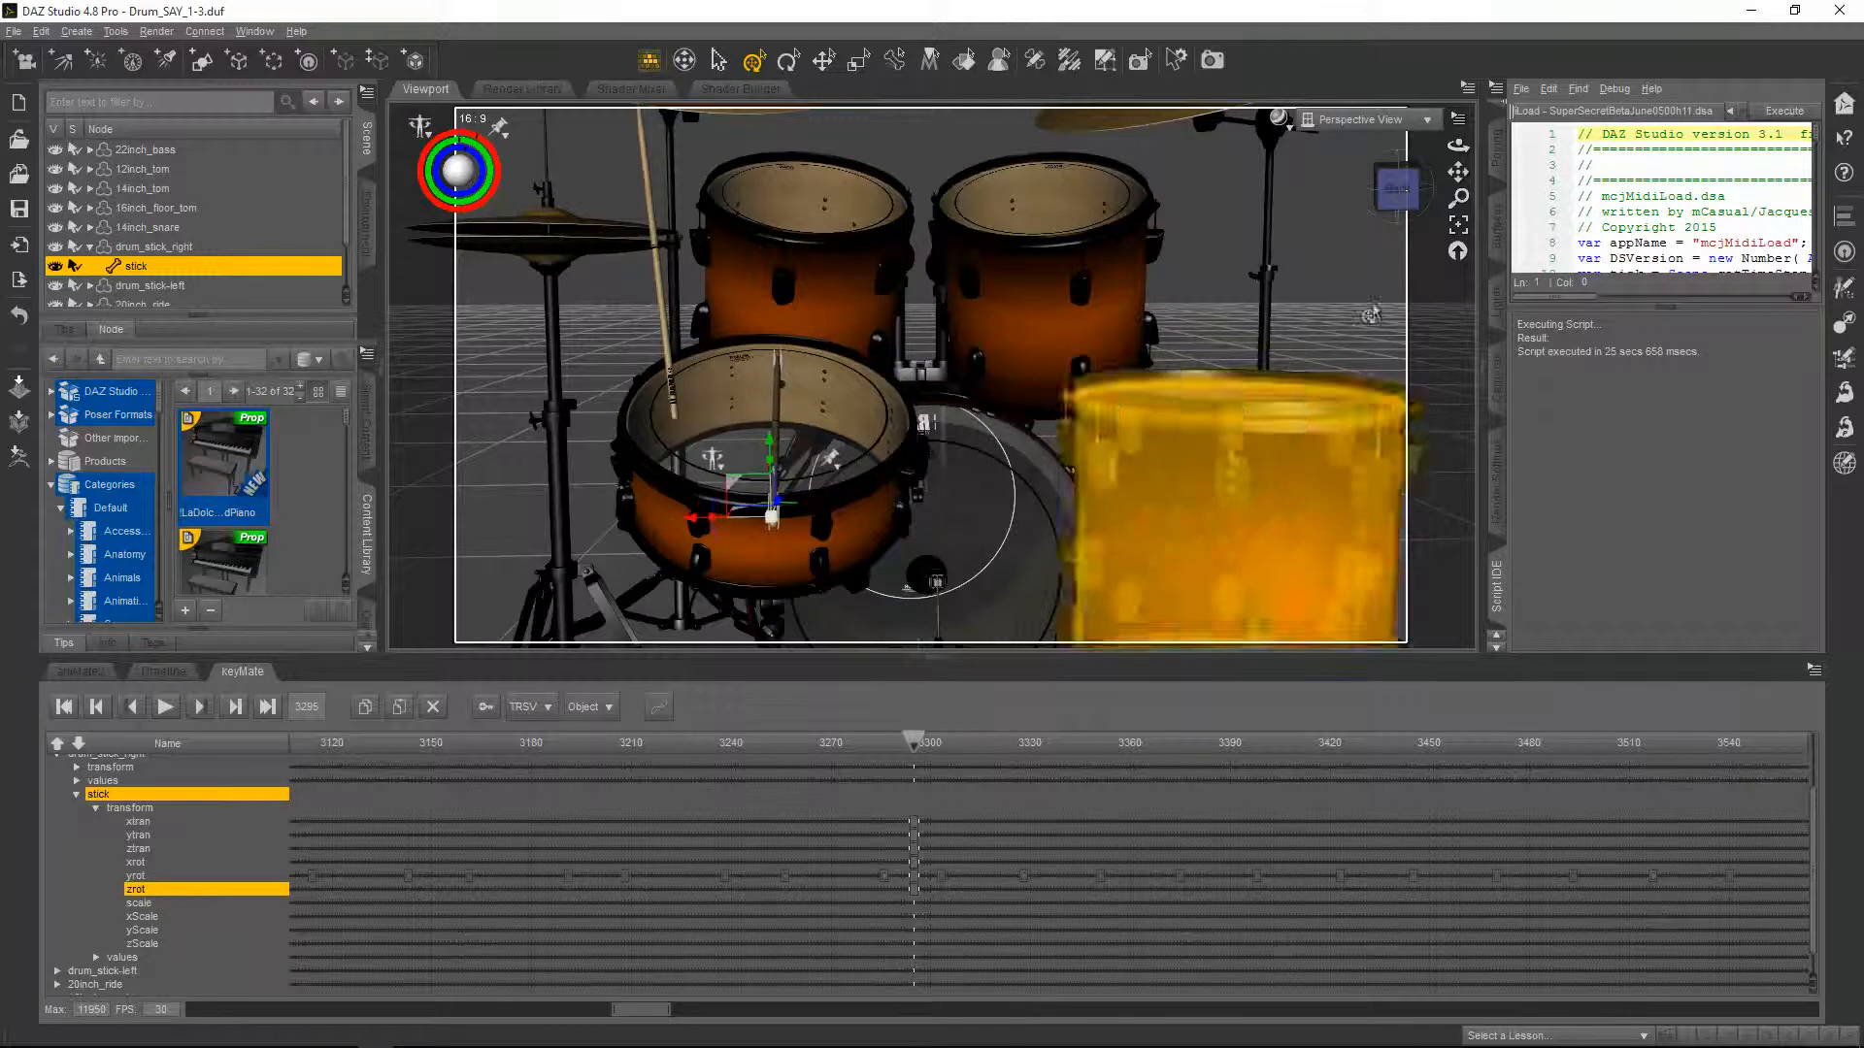
- Select the stick's translation and rotation keys at frame 3295 and set them to constant (C) interpolation
drag(1458, 146, 1399, 114)
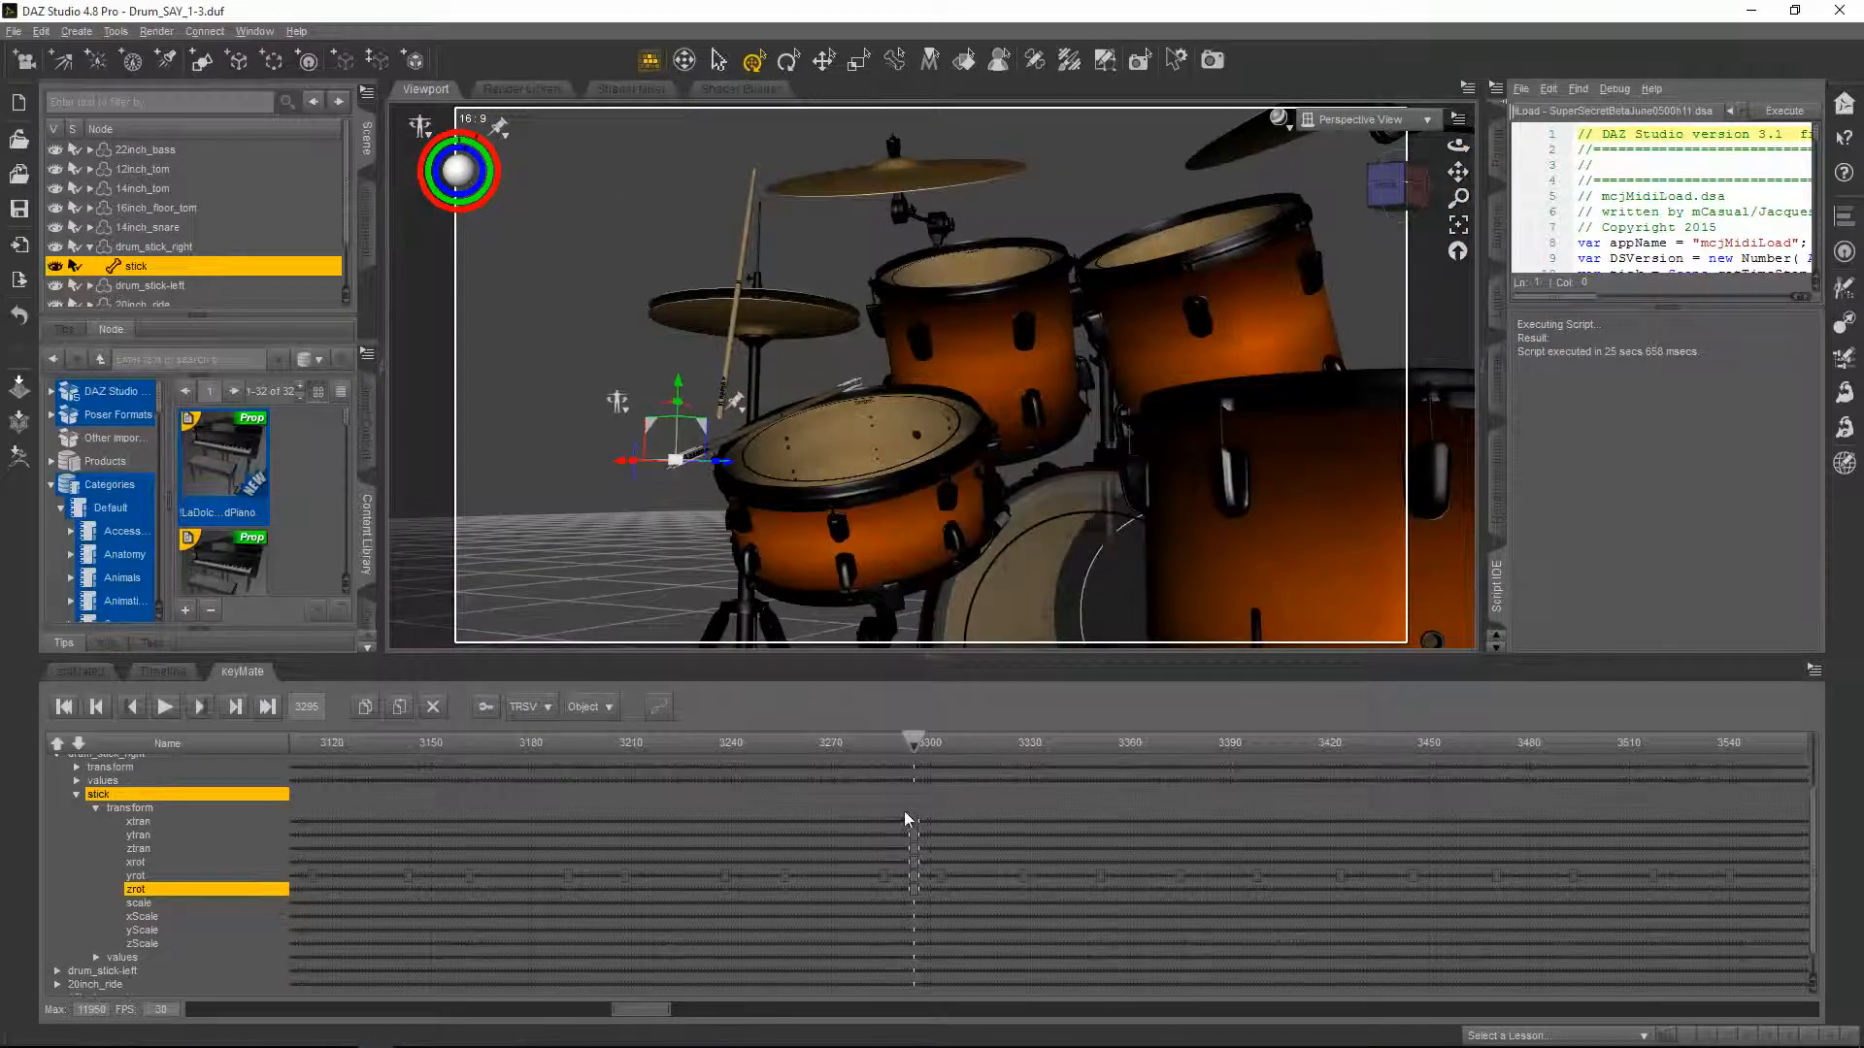
drag(922, 904, 922, 904)
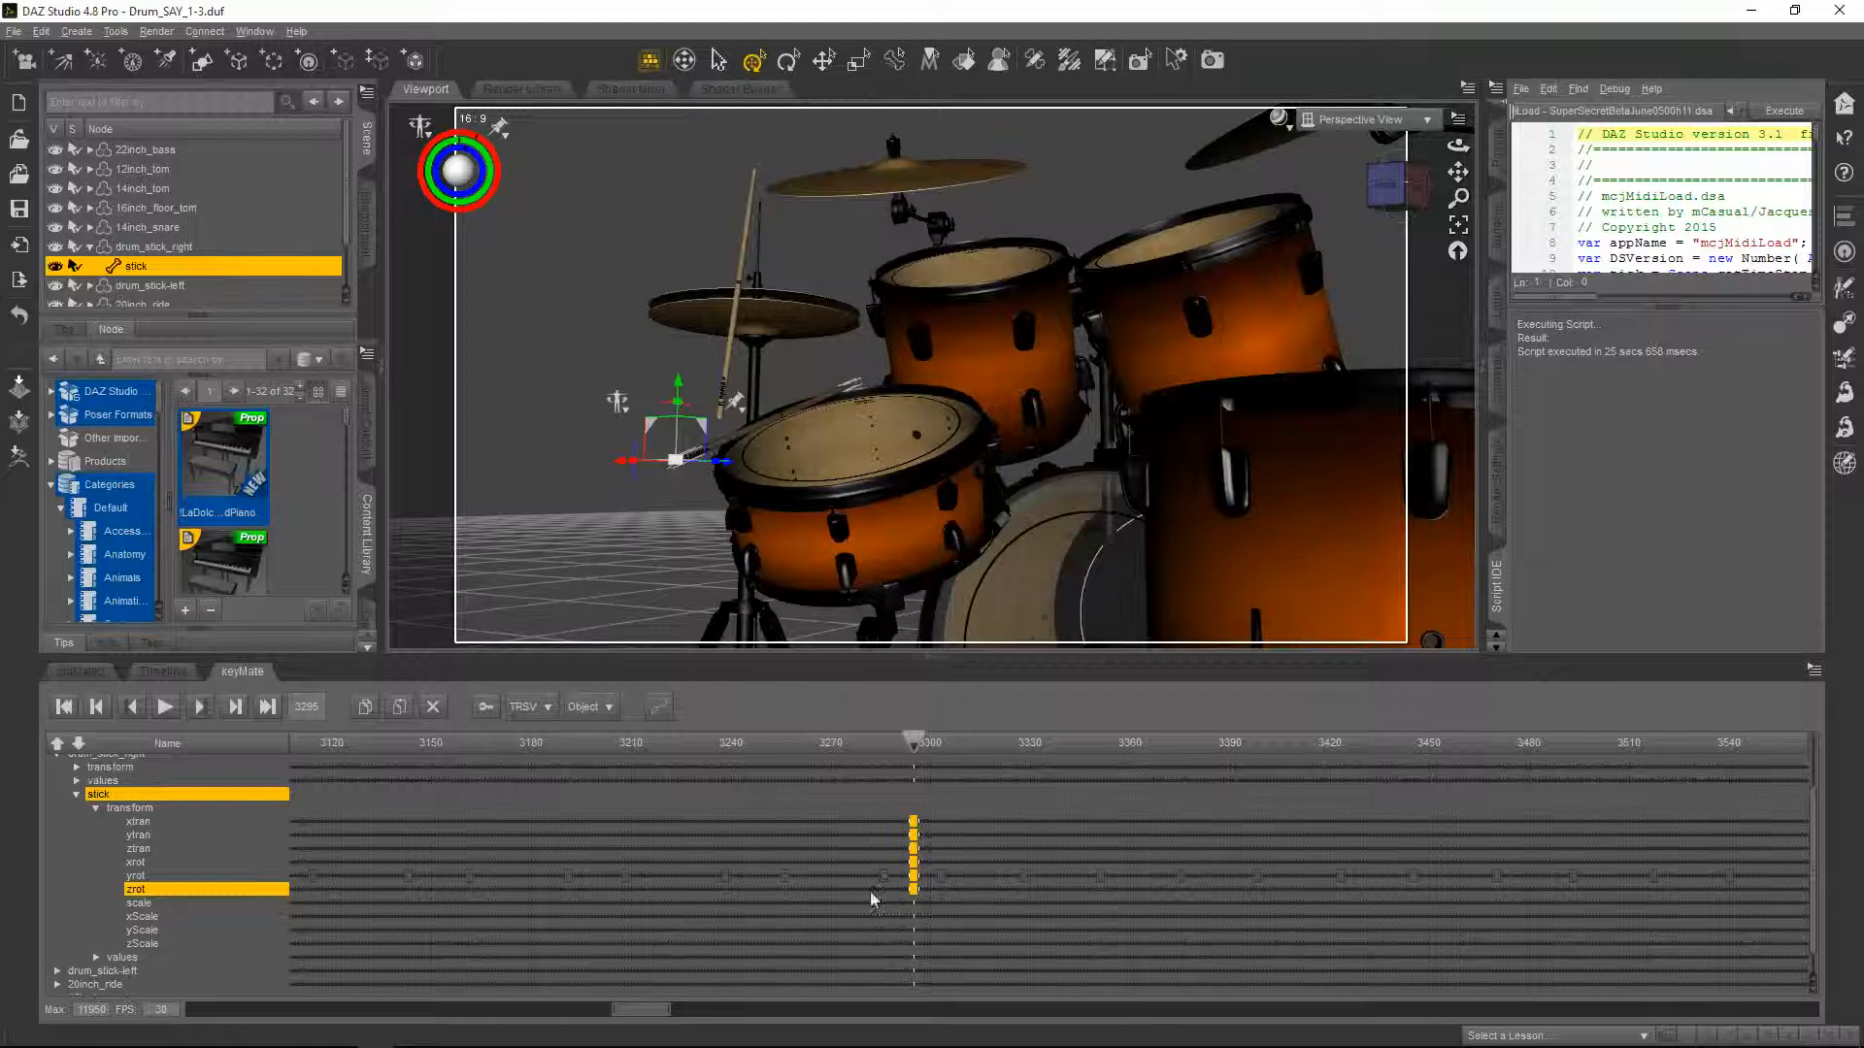
click(658, 707)
click(691, 754)
- Check the hit at frame 3303, raise the stick slightly at frame 3295 and reapply constant interpolation to its keys
mouse_move(918, 745)
mouse_down()
mouse_move(942, 741)
mouse_move(655, 761)
mouse_move(936, 771)
mouse_up()
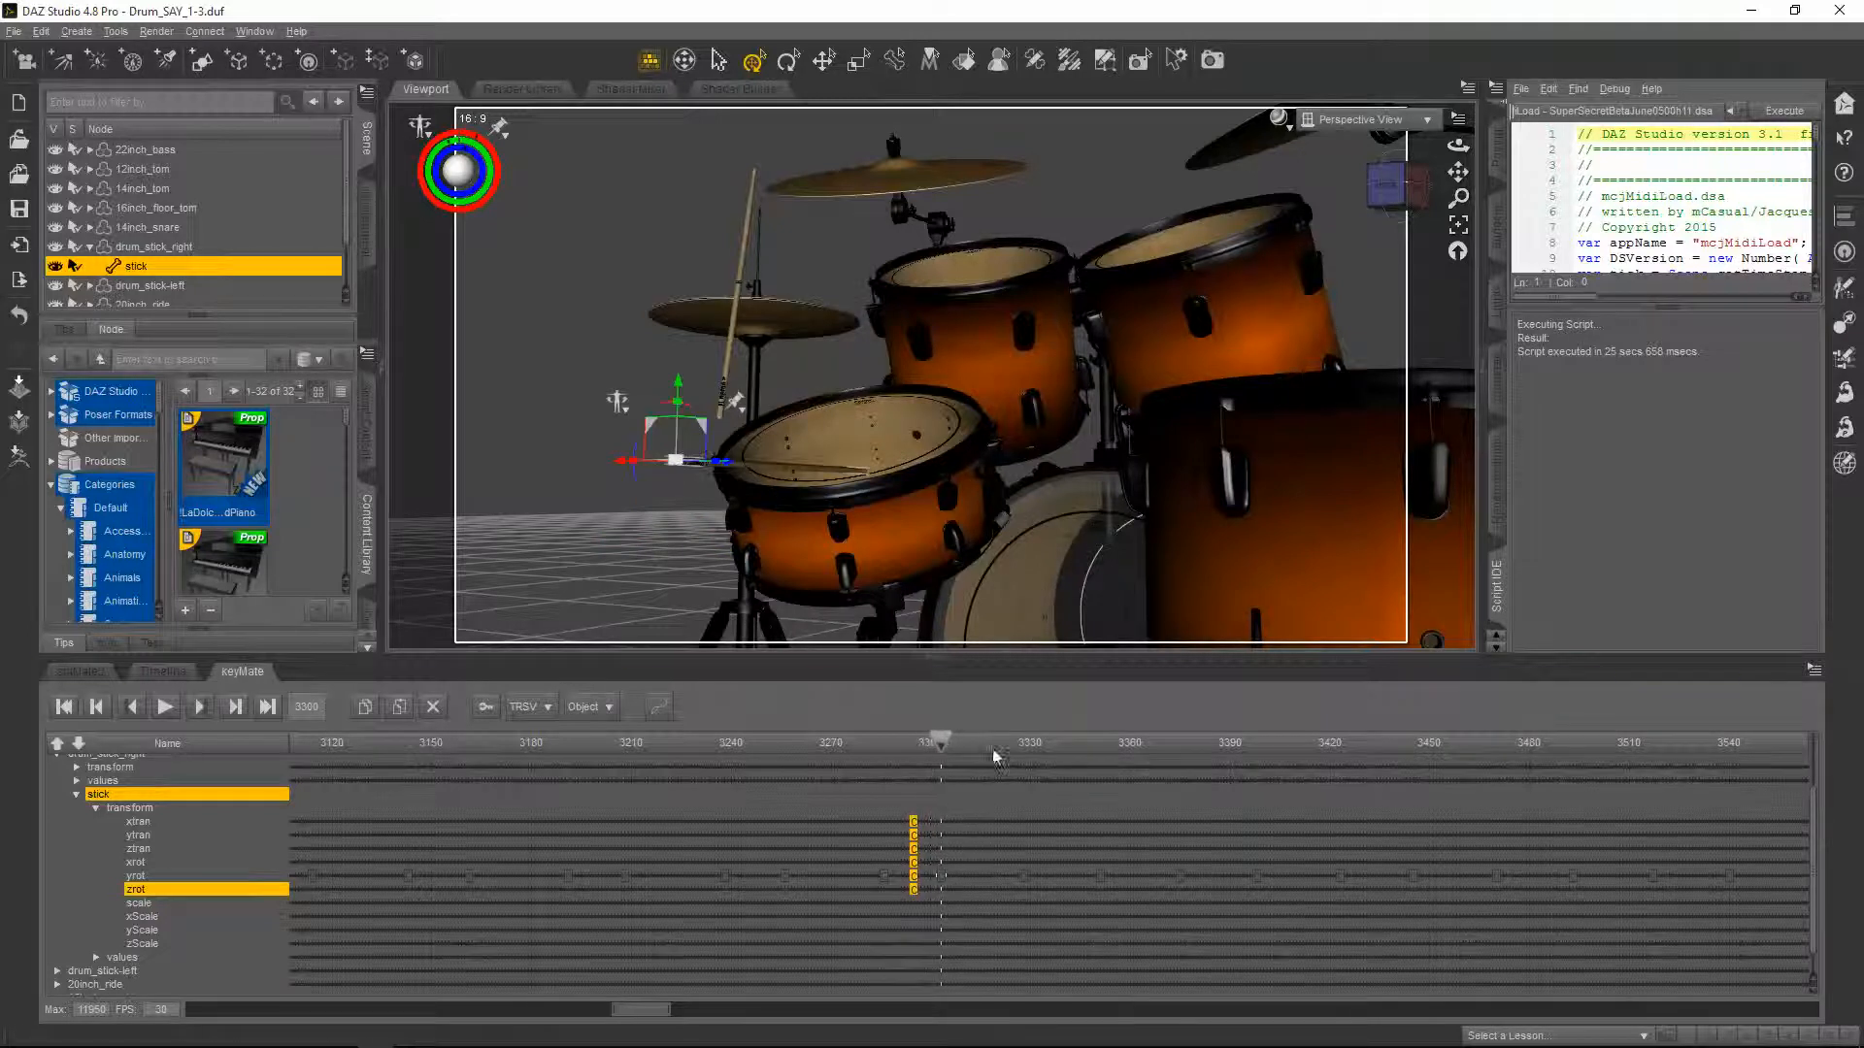
drag(1458, 145, 1429, 179)
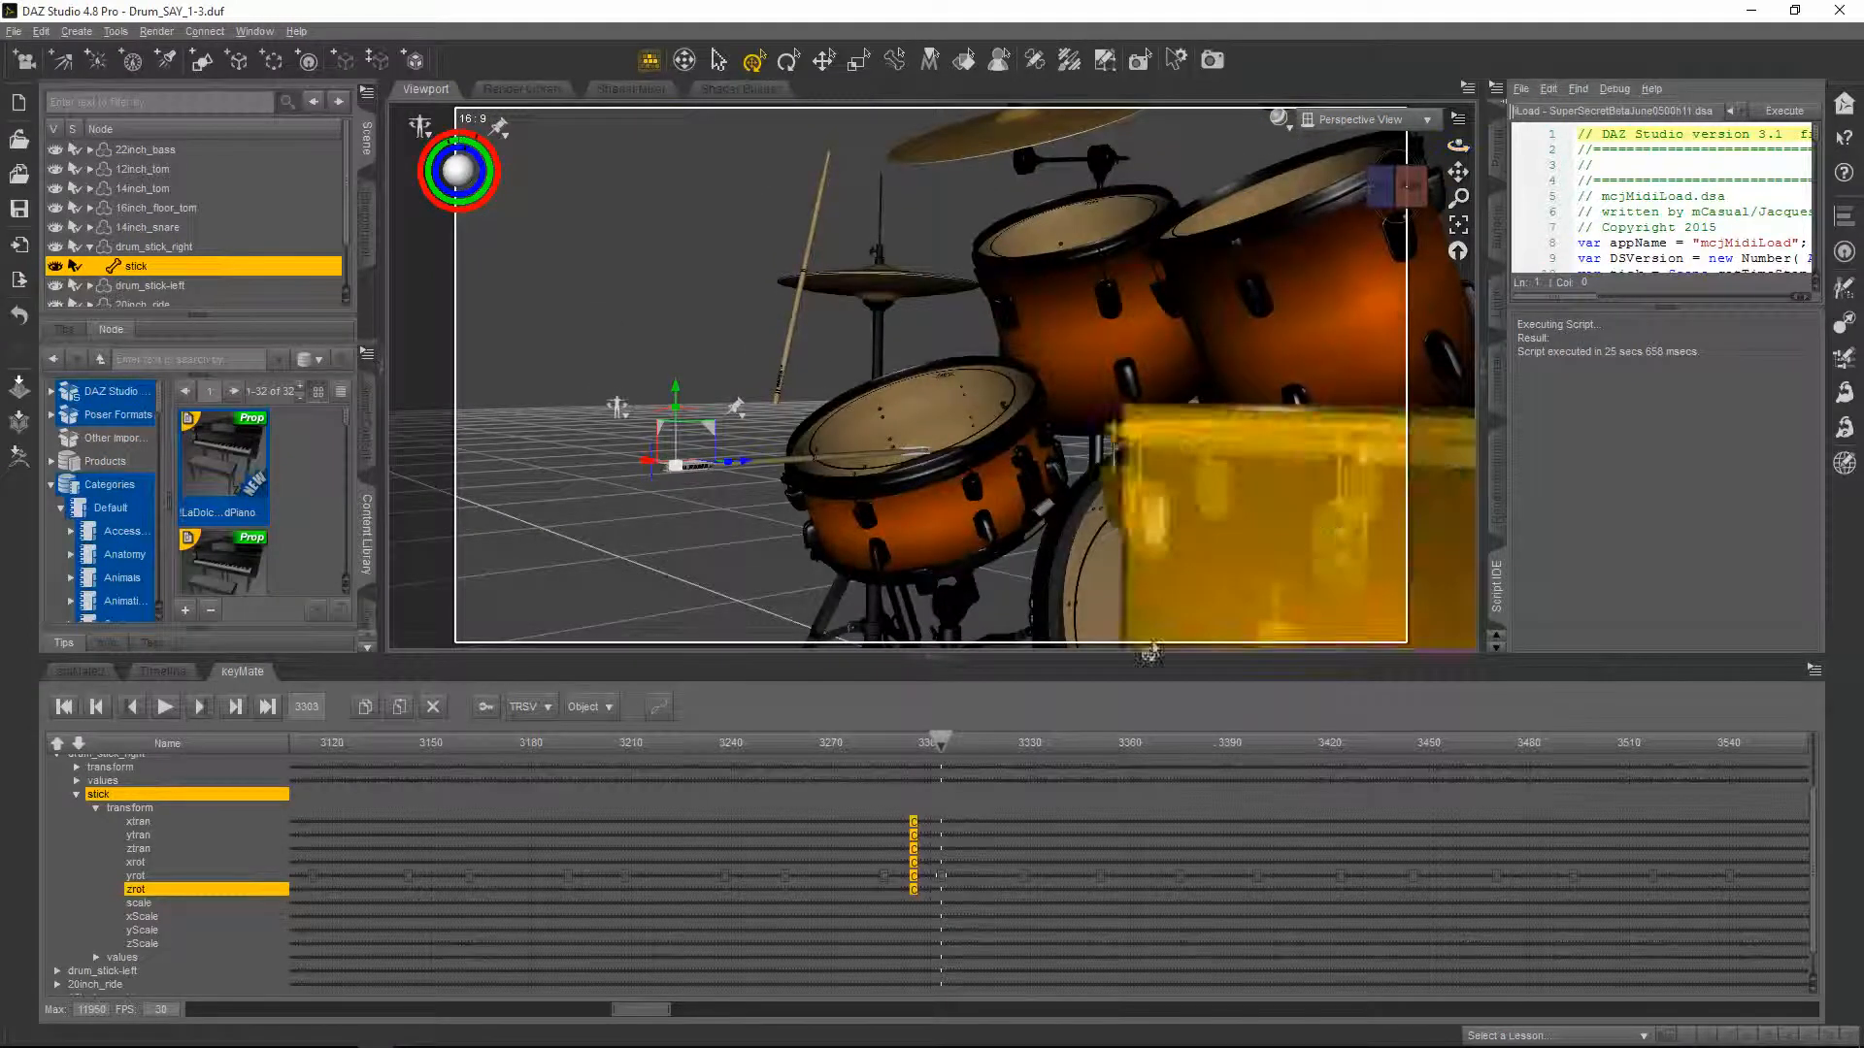
drag(938, 742, 924, 742)
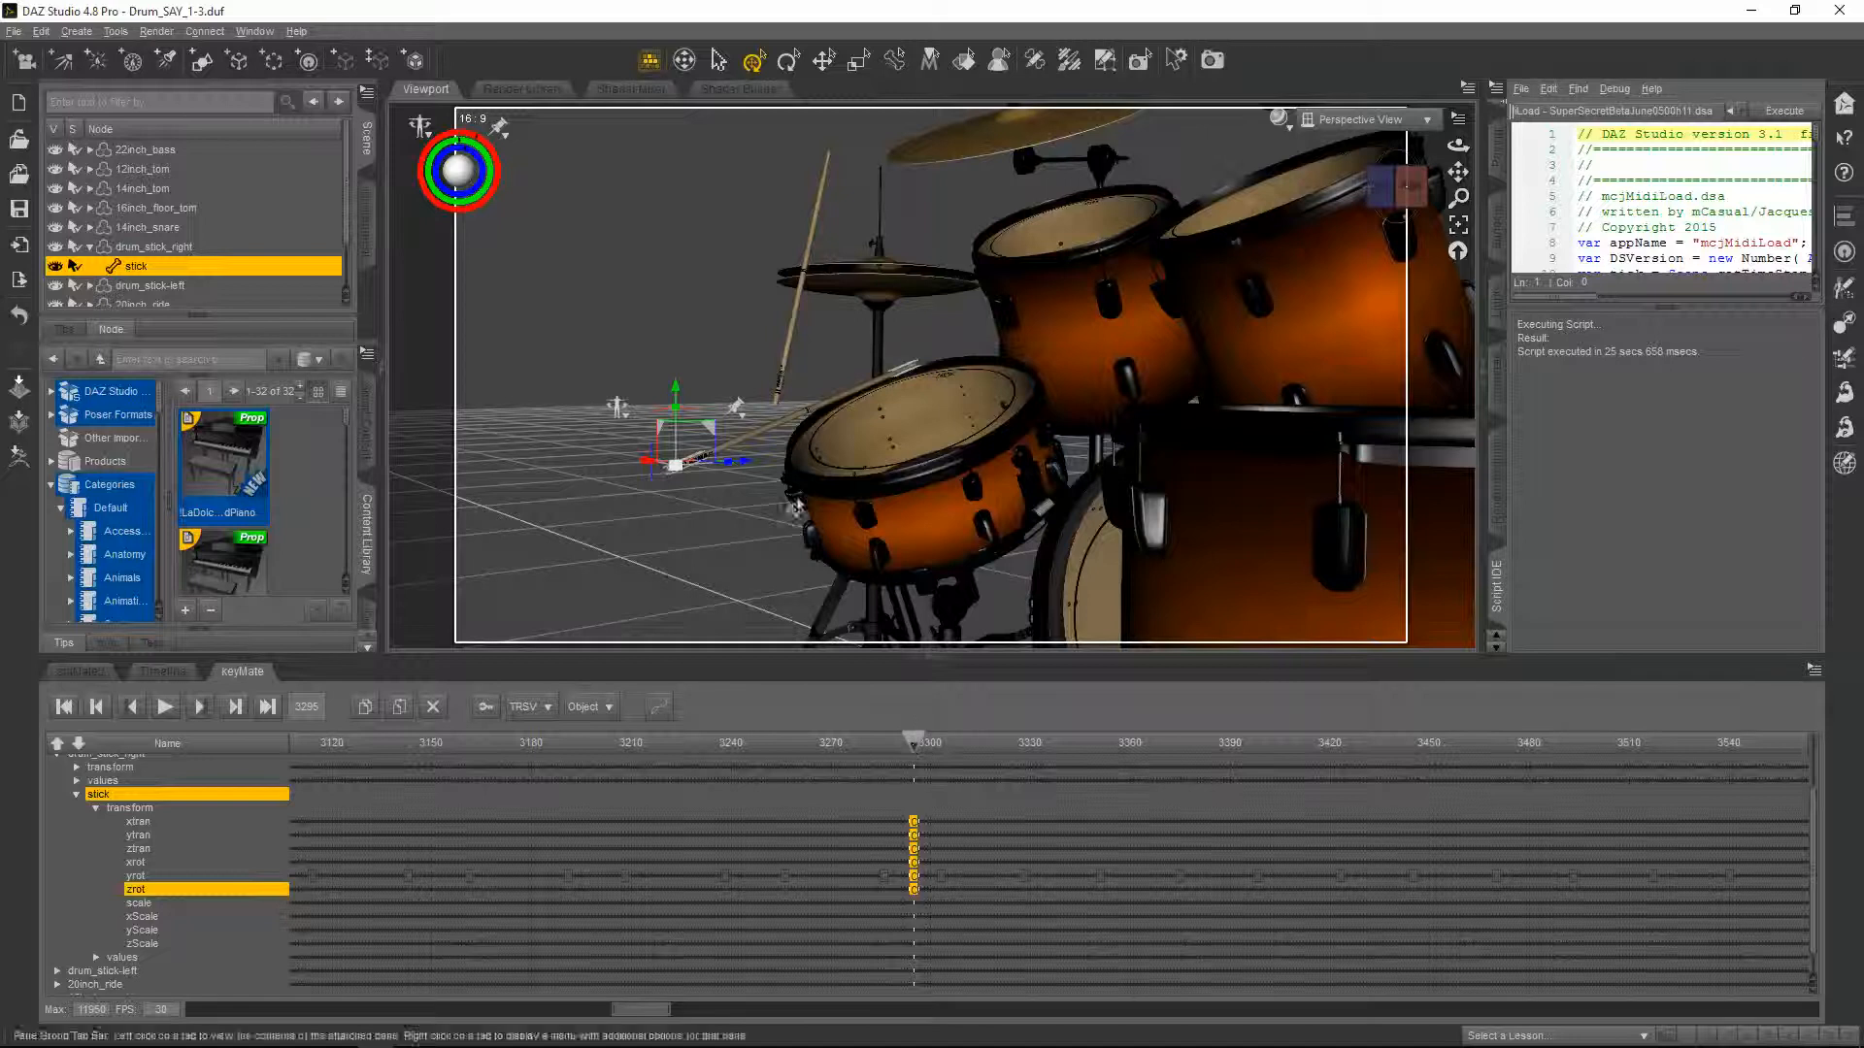
drag(675, 394, 675, 369)
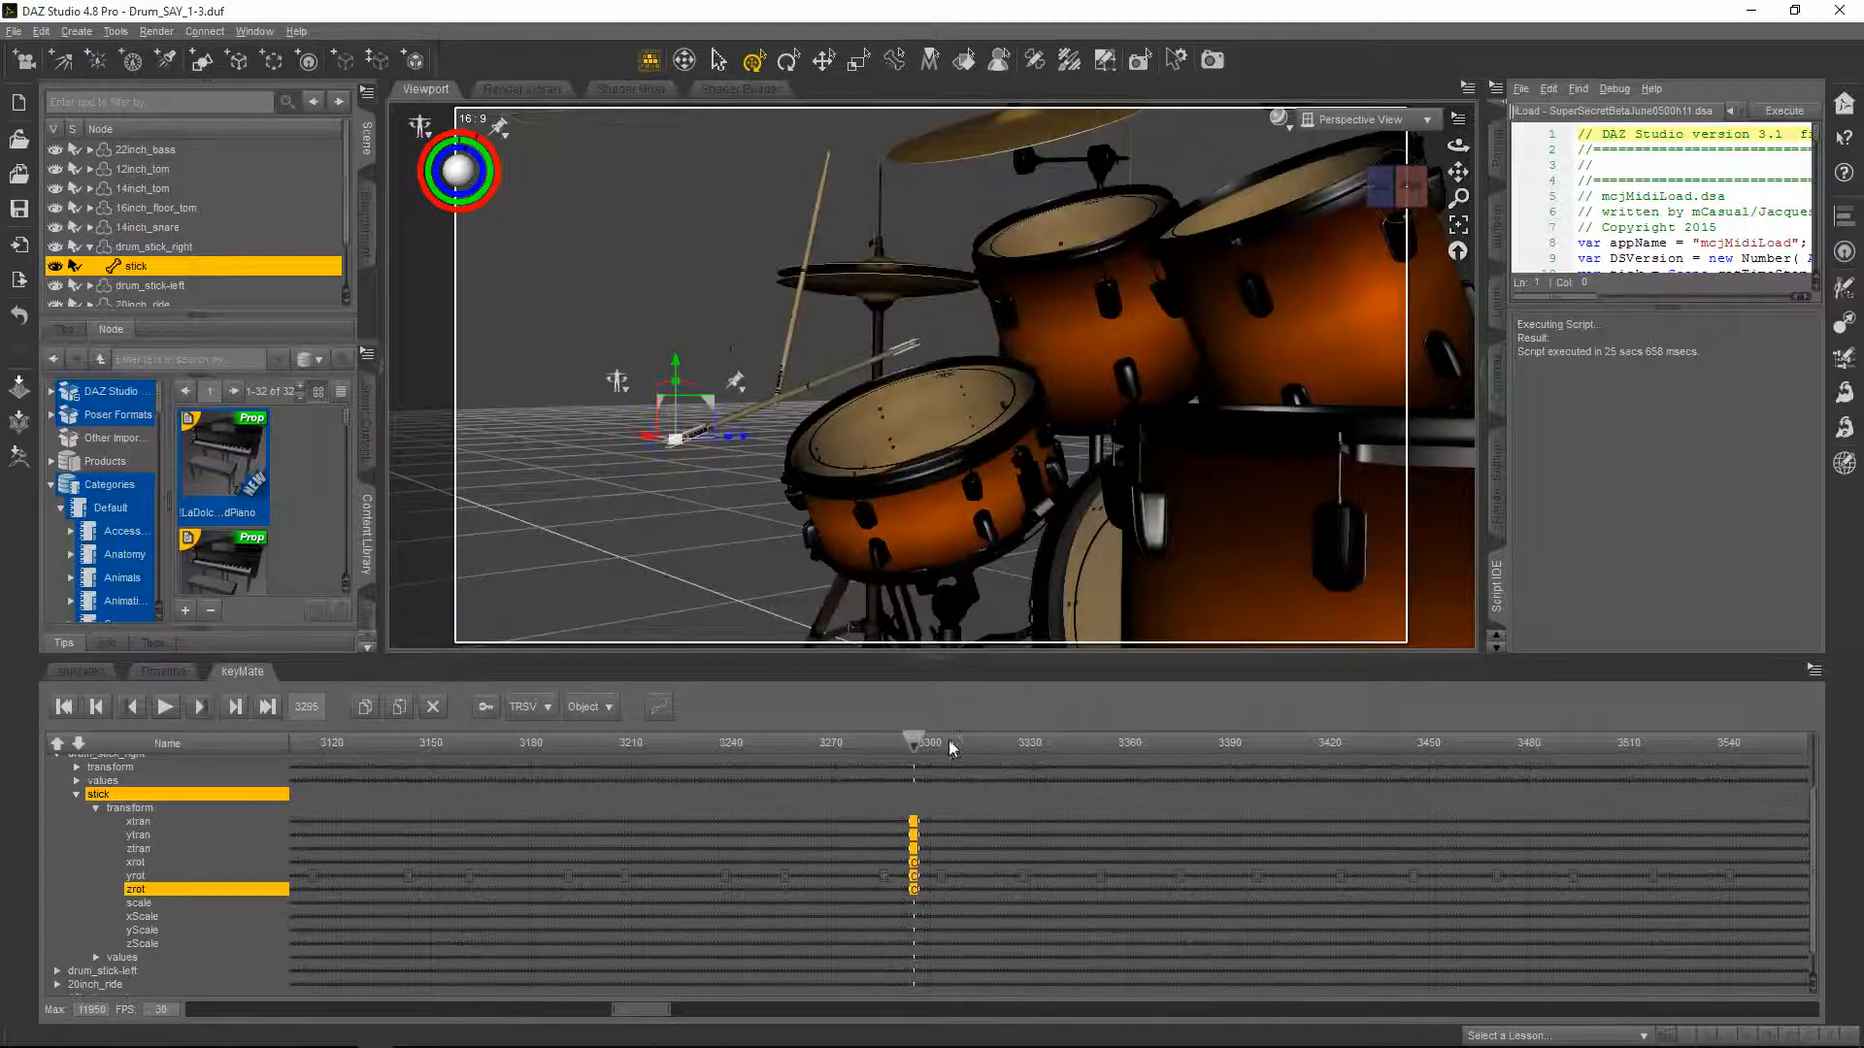
click(659, 705)
click(705, 753)
- Examine the stick's contact with the snare at frame 3303 and its position change between frames 3294 and 3296
drag(914, 748, 936, 746)
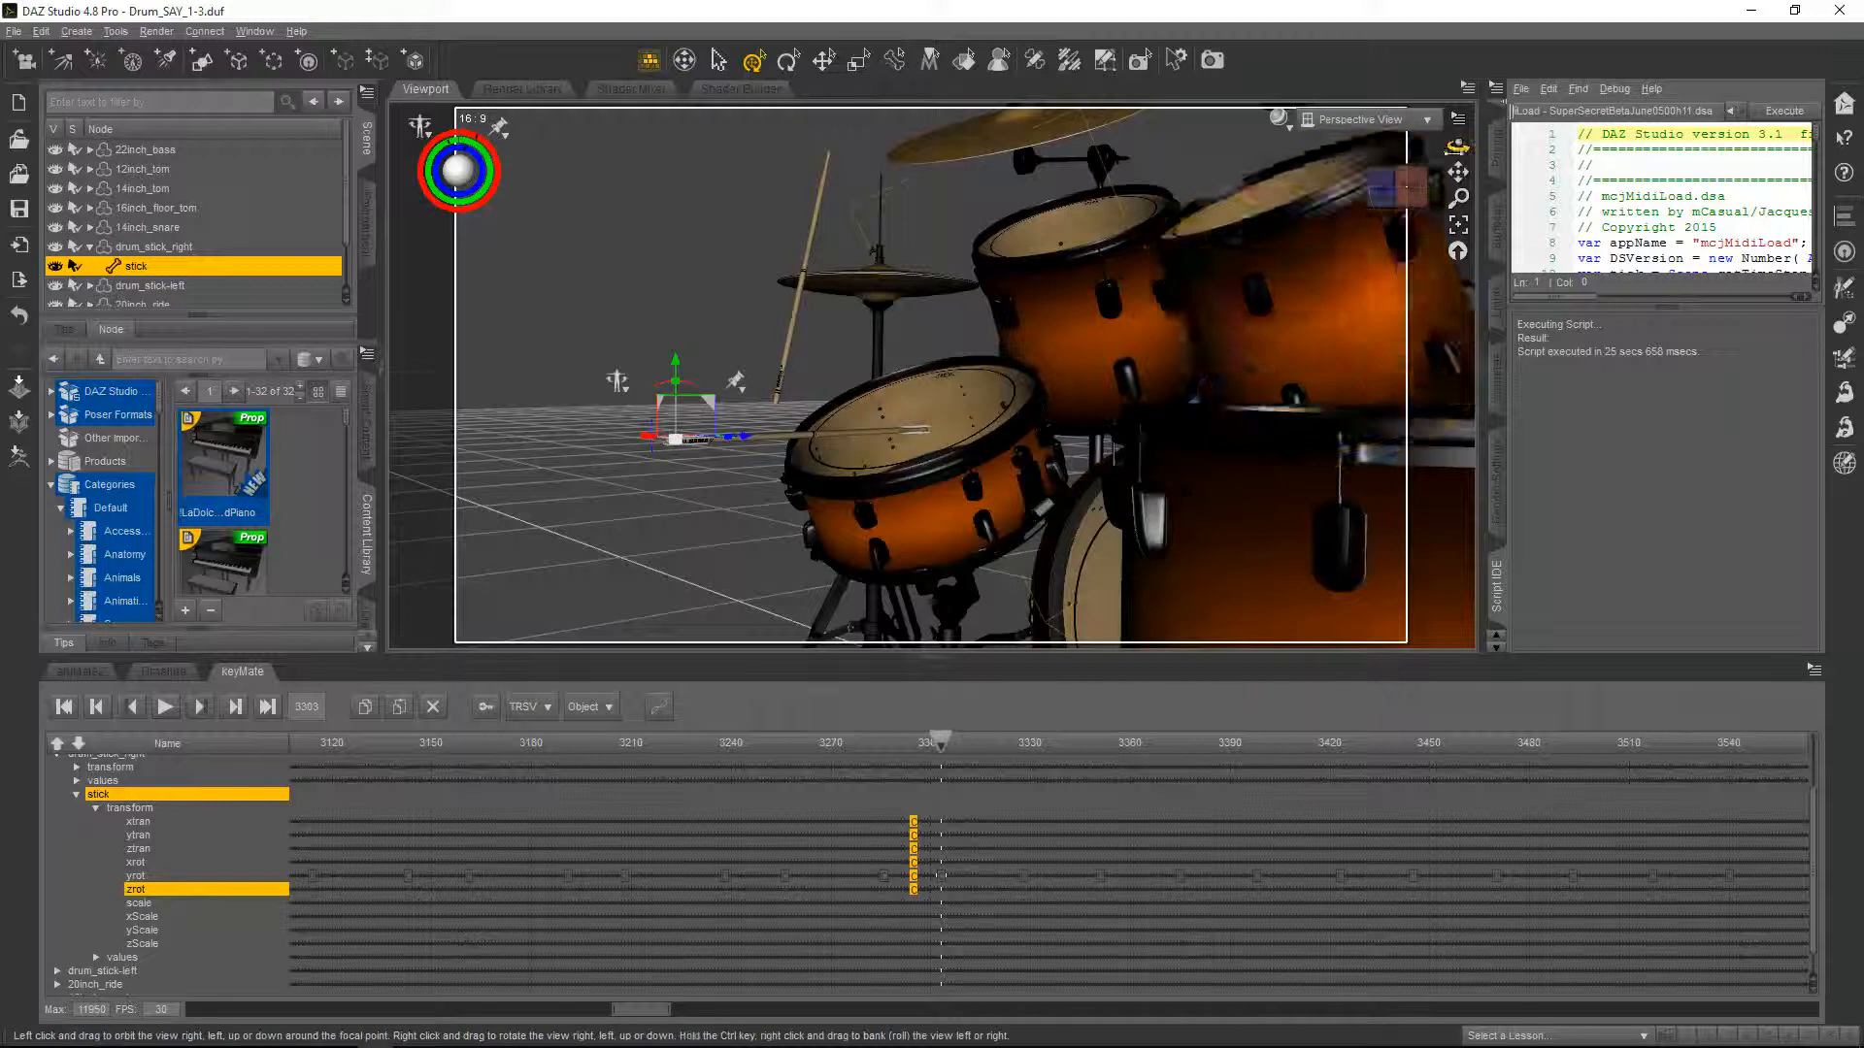
mouse_move(1457, 147)
mouse_down()
mouse_move(1706, 146)
mouse_move(1676, 182)
mouse_move(1708, 144)
mouse_move(1454, 134)
mouse_up()
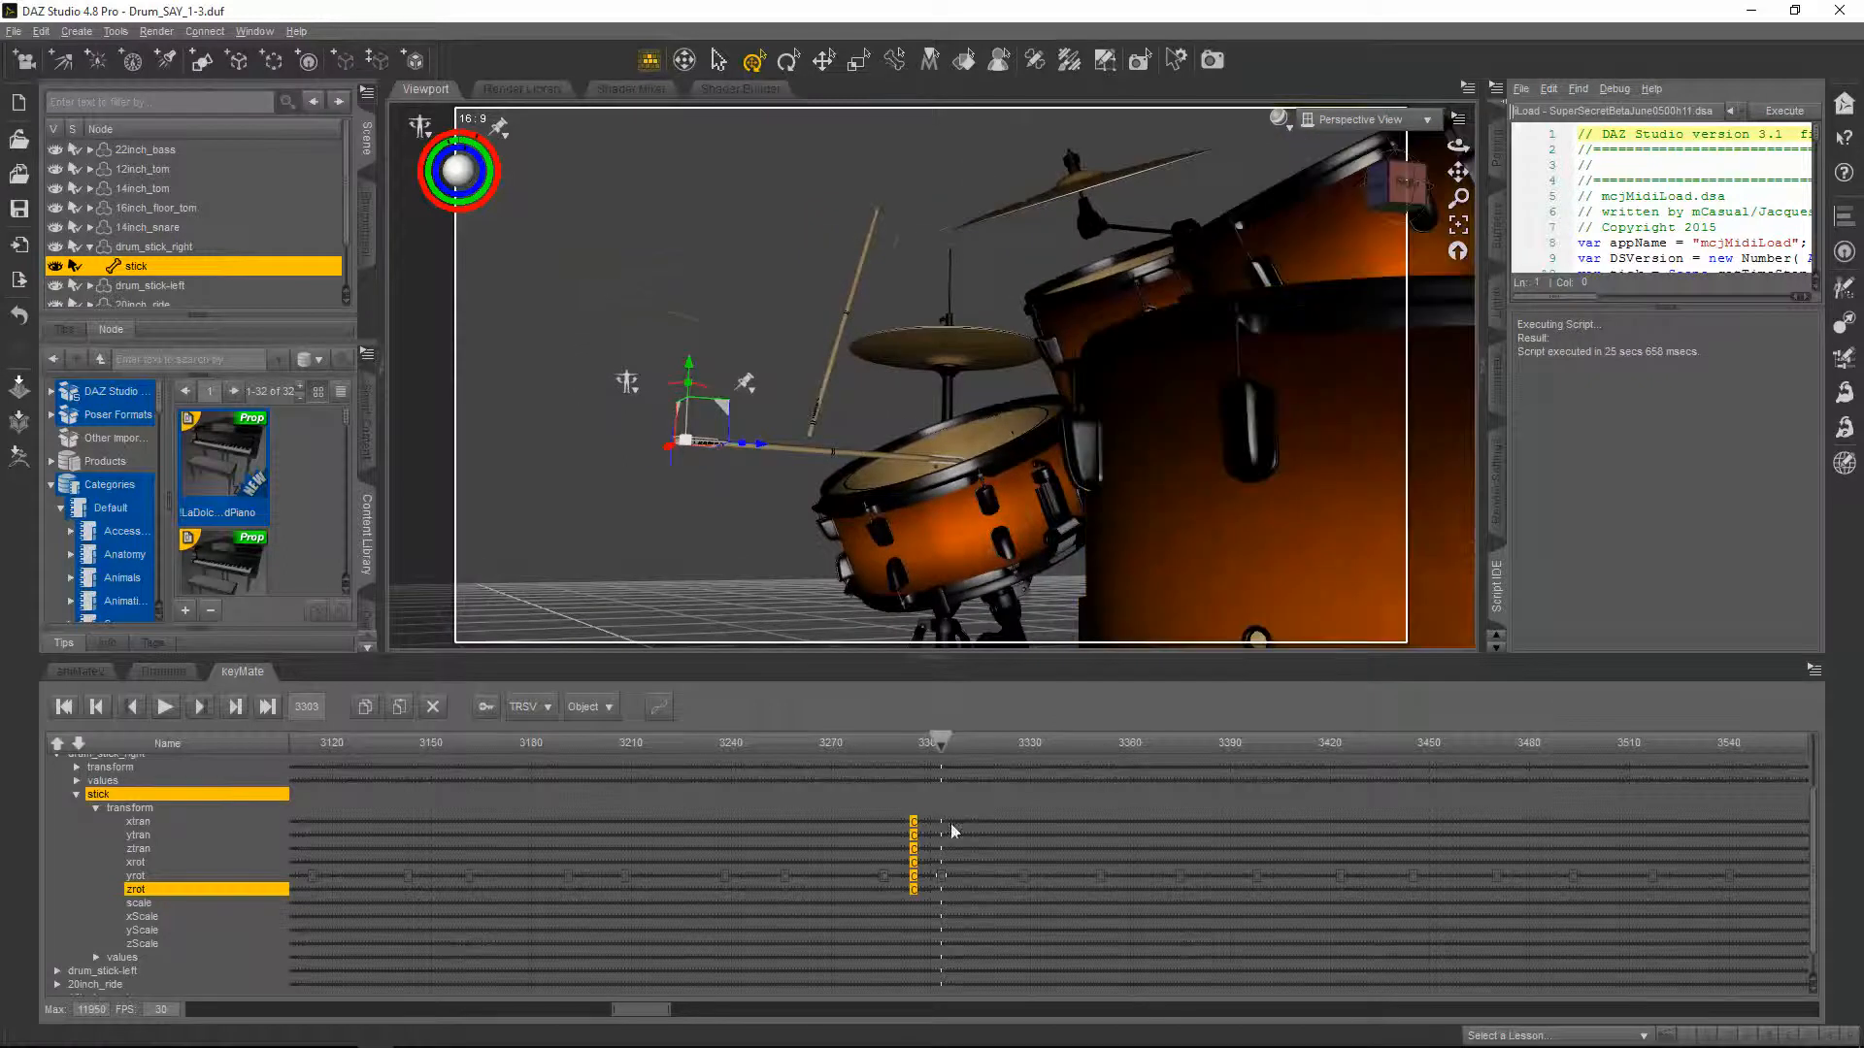
drag(939, 749, 911, 743)
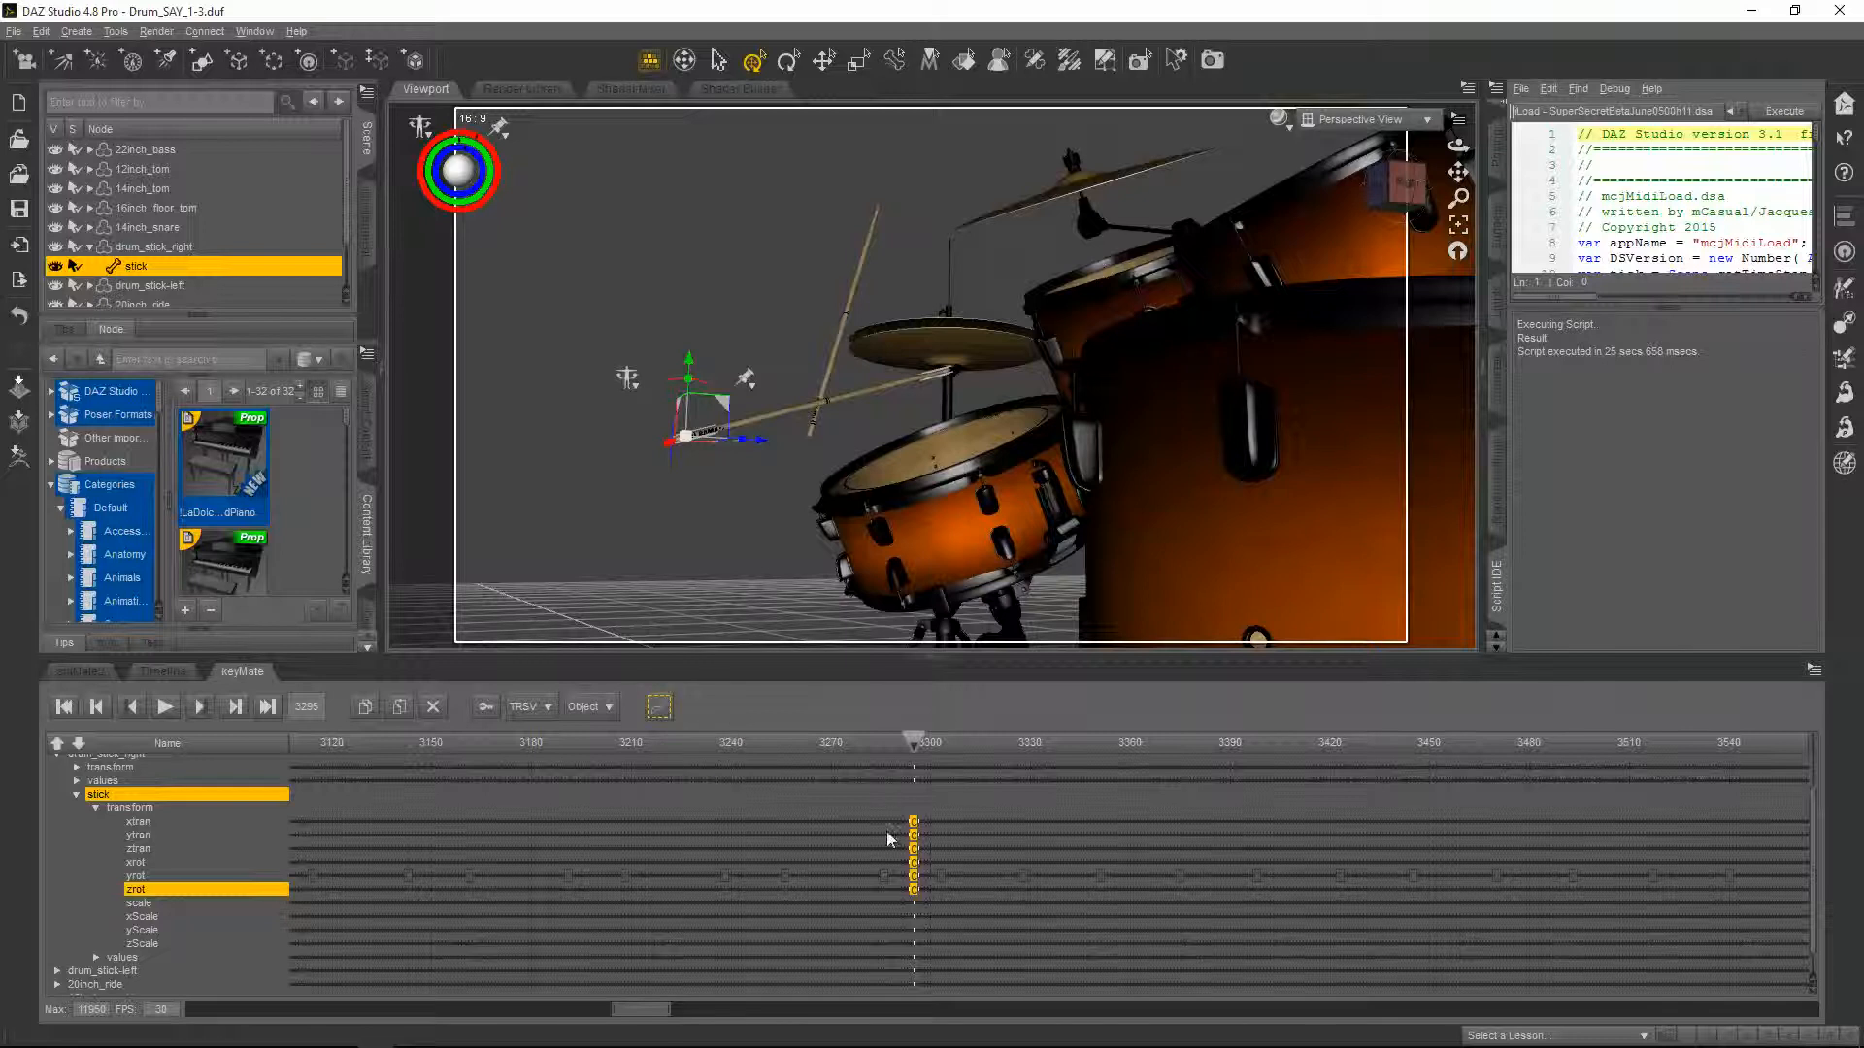
mouse_move(912, 740)
mouse_down()
mouse_move(975, 739)
mouse_move(908, 755)
mouse_up()
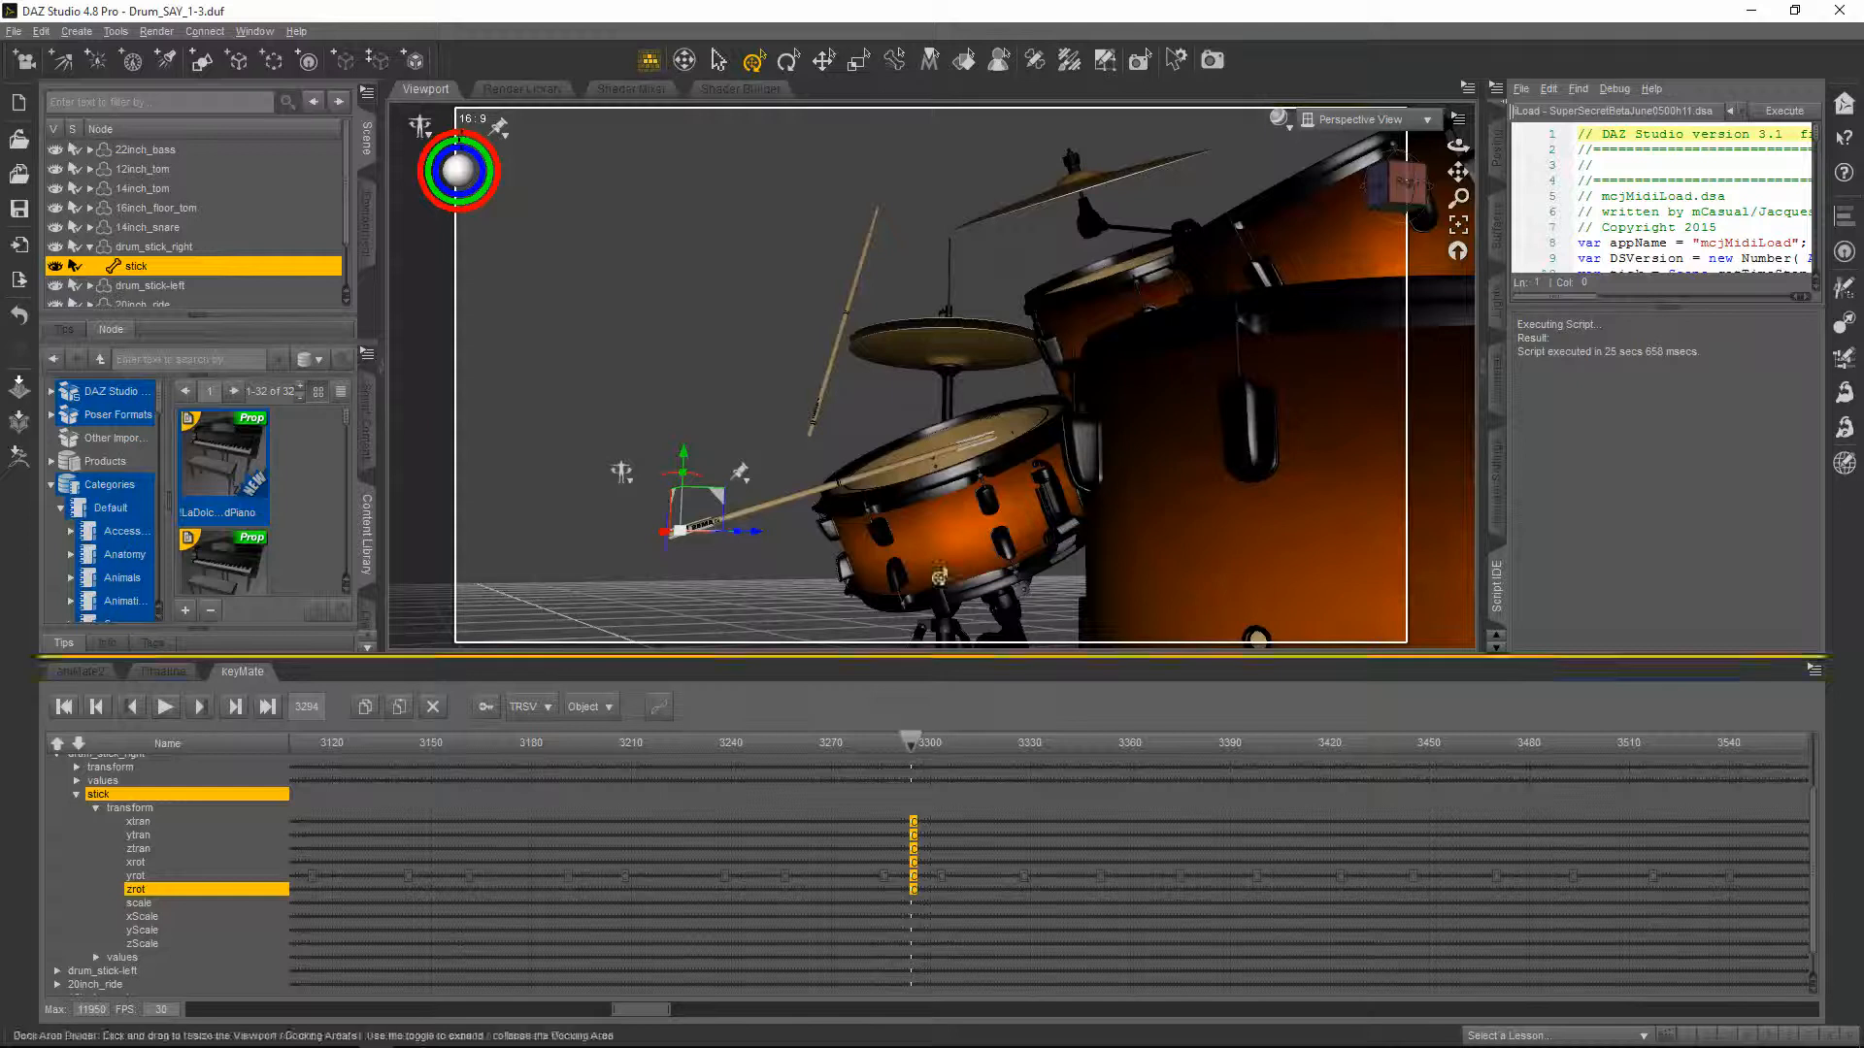
mouse_move(911, 739)
mouse_down()
mouse_move(1032, 748)
mouse_move(913, 763)
mouse_up()
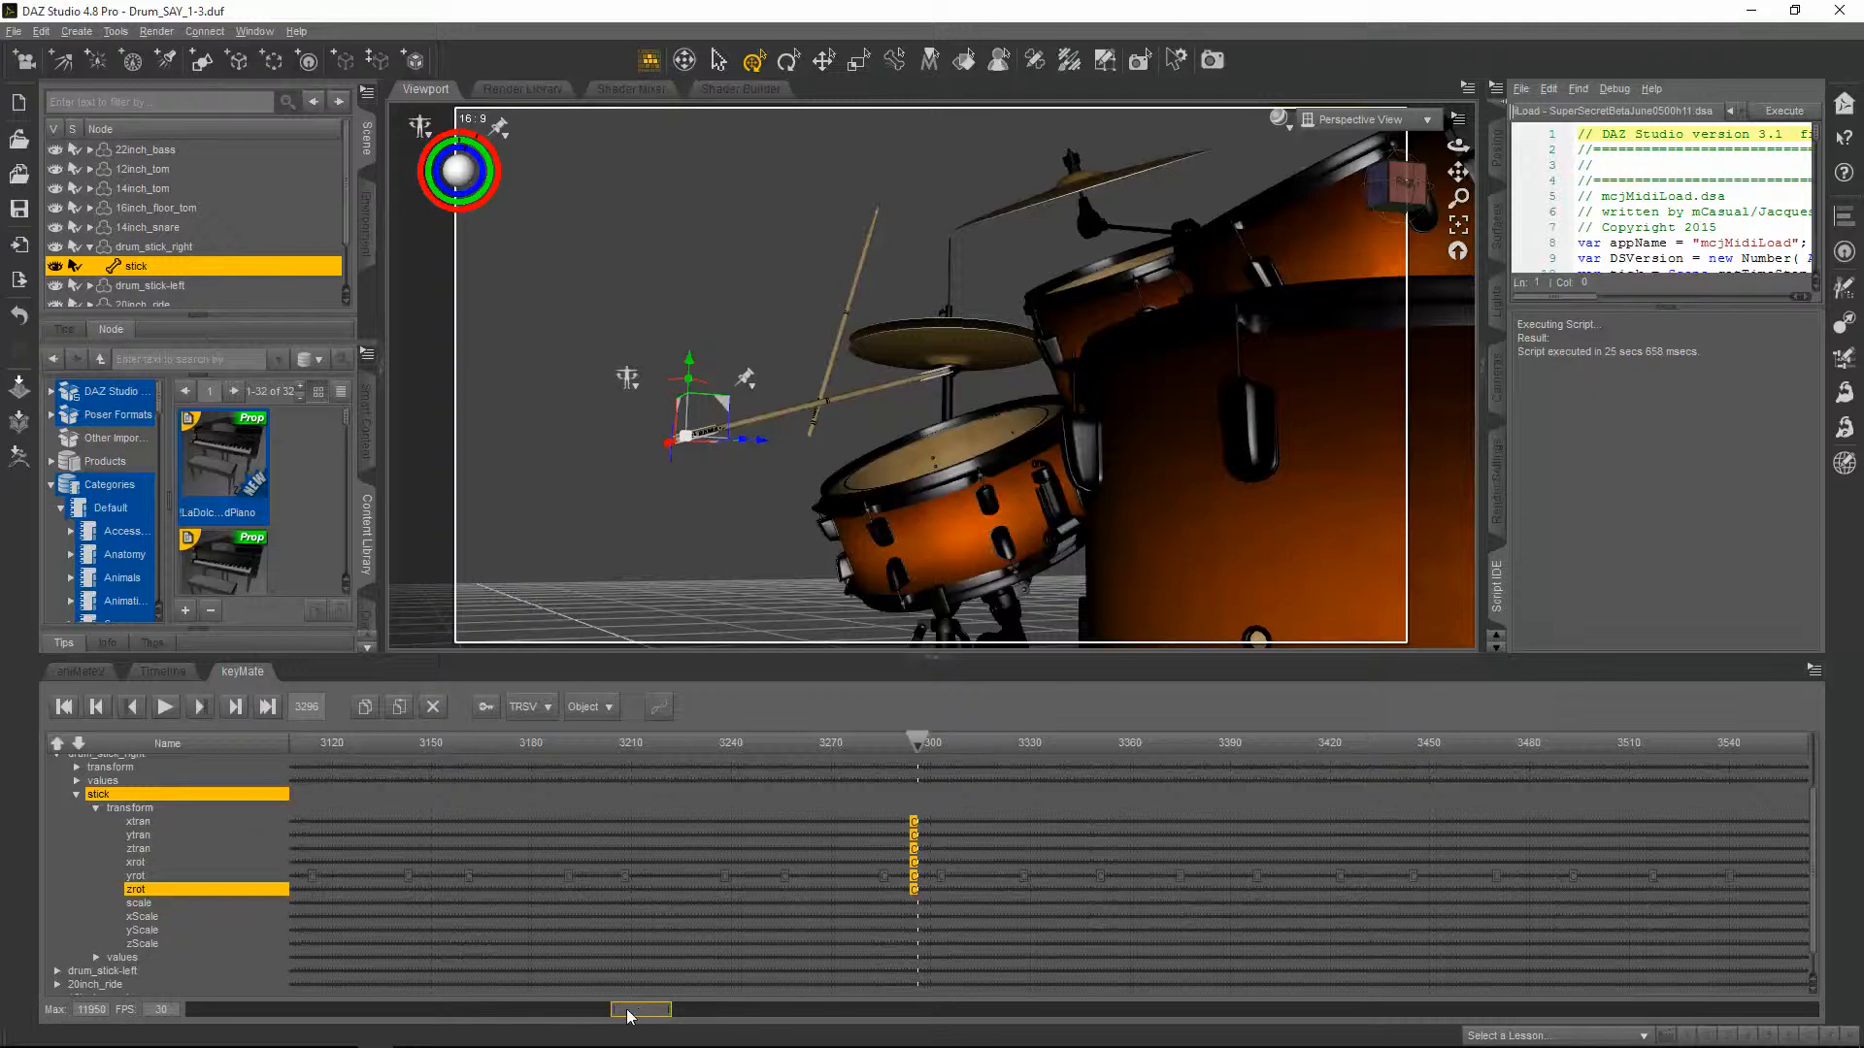
- Select the stick's original translation and rotation keys just after frame 2130 and copy them
drag(612, 1010, 416, 1016)
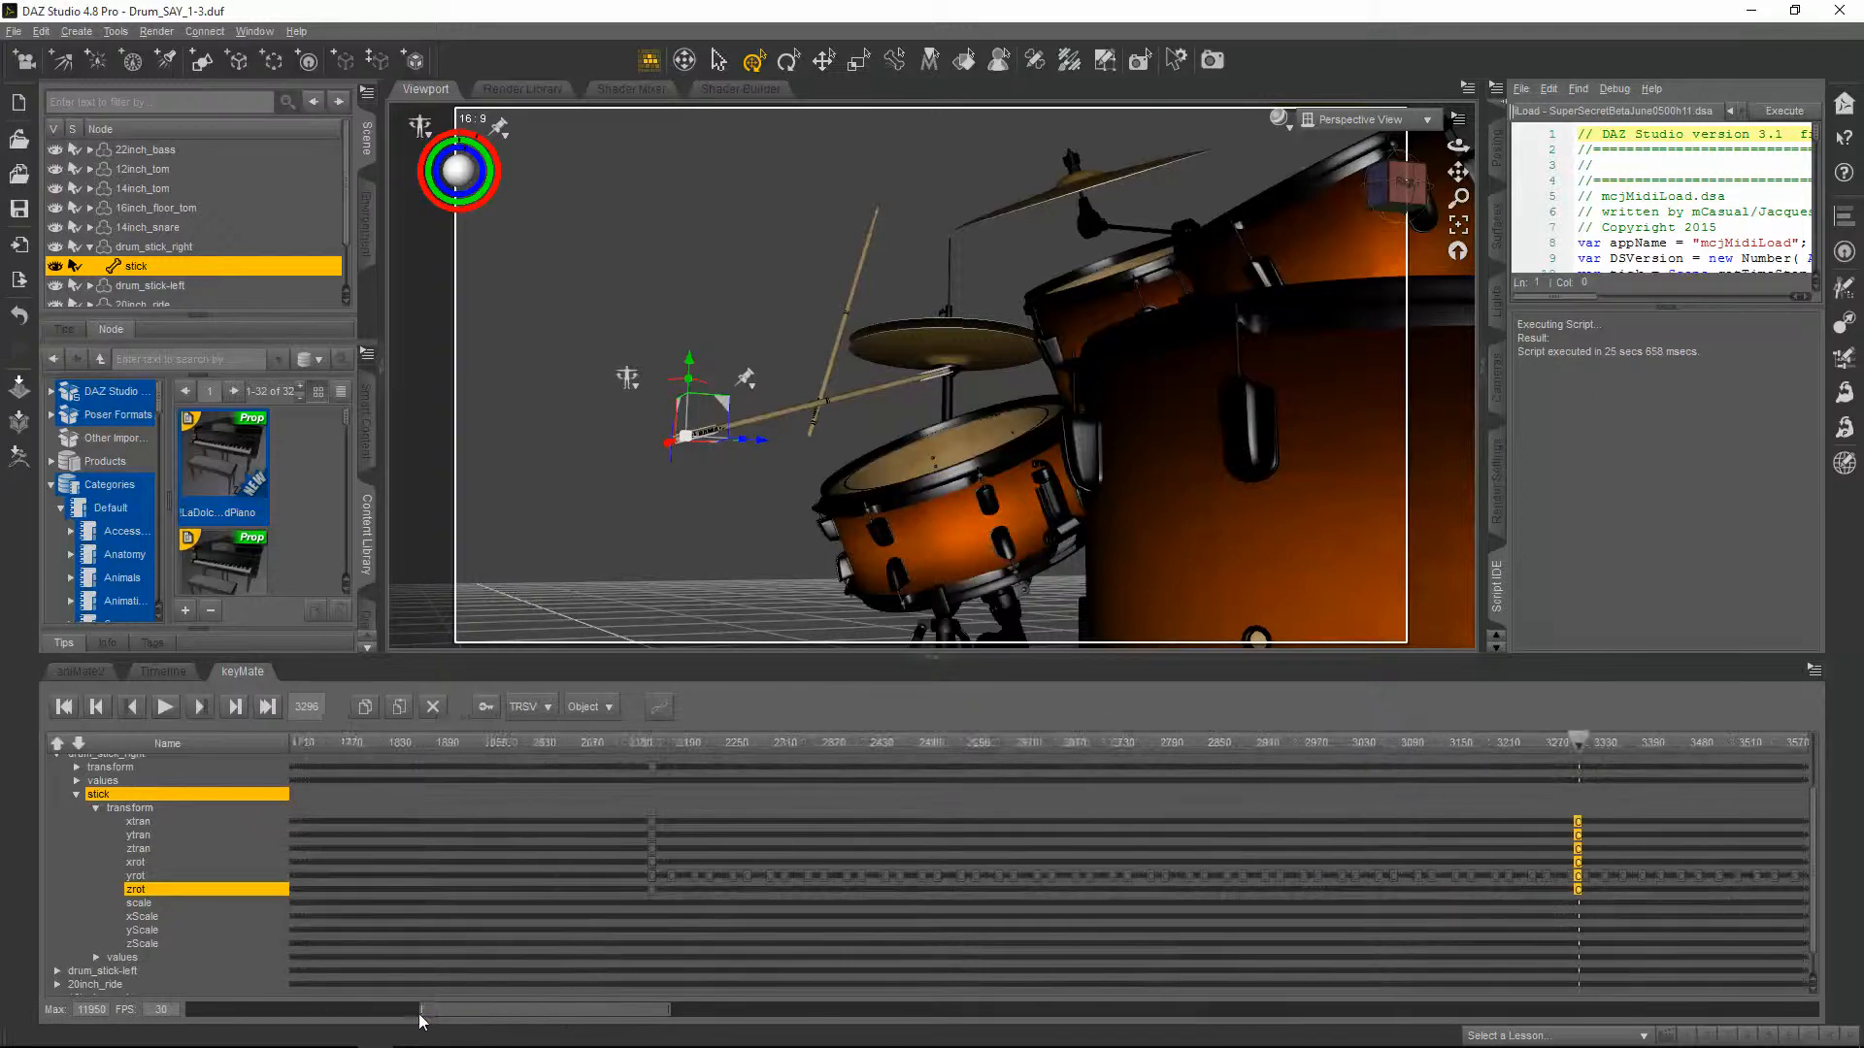
drag(654, 819, 662, 911)
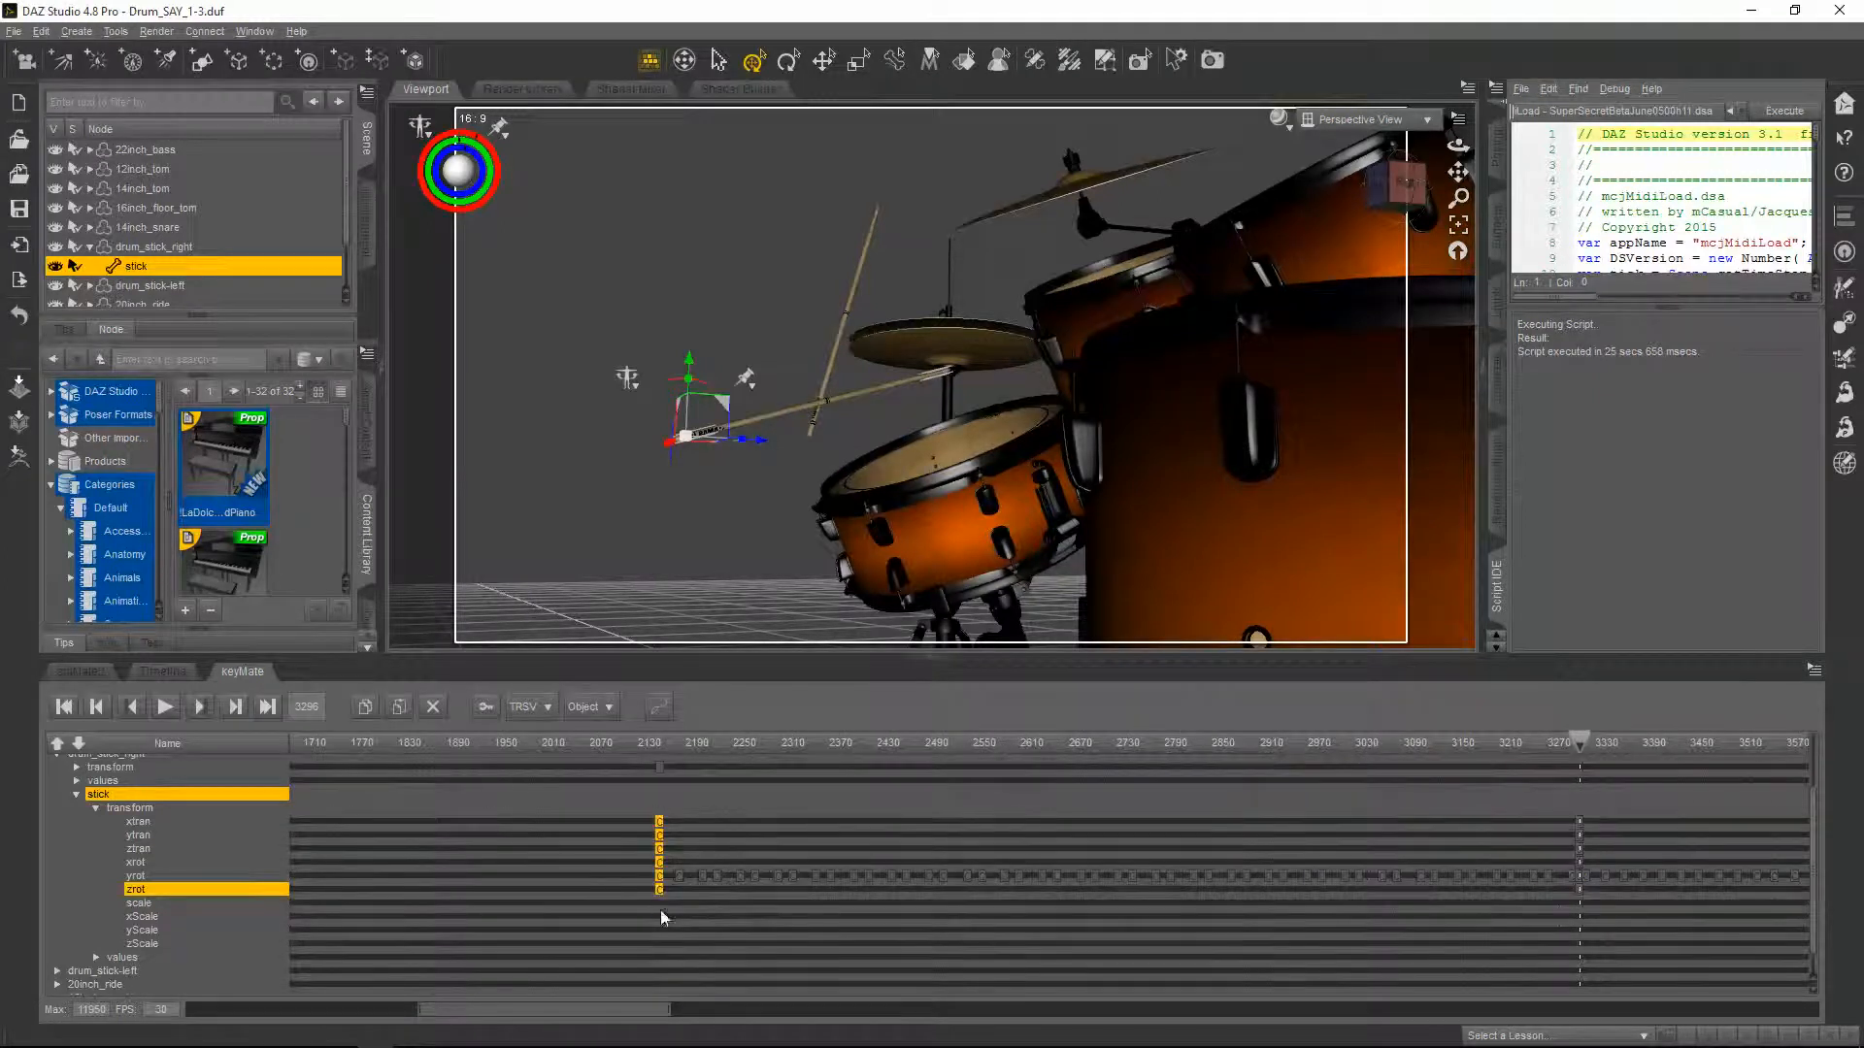
click(365, 707)
- Paste the copied stick keys at frame 5374 to restore the original pose over the snare
drag(644, 1017, 831, 1015)
mouse_move(593, 744)
mouse_down()
mouse_move(1314, 760)
mouse_move(1591, 789)
mouse_up()
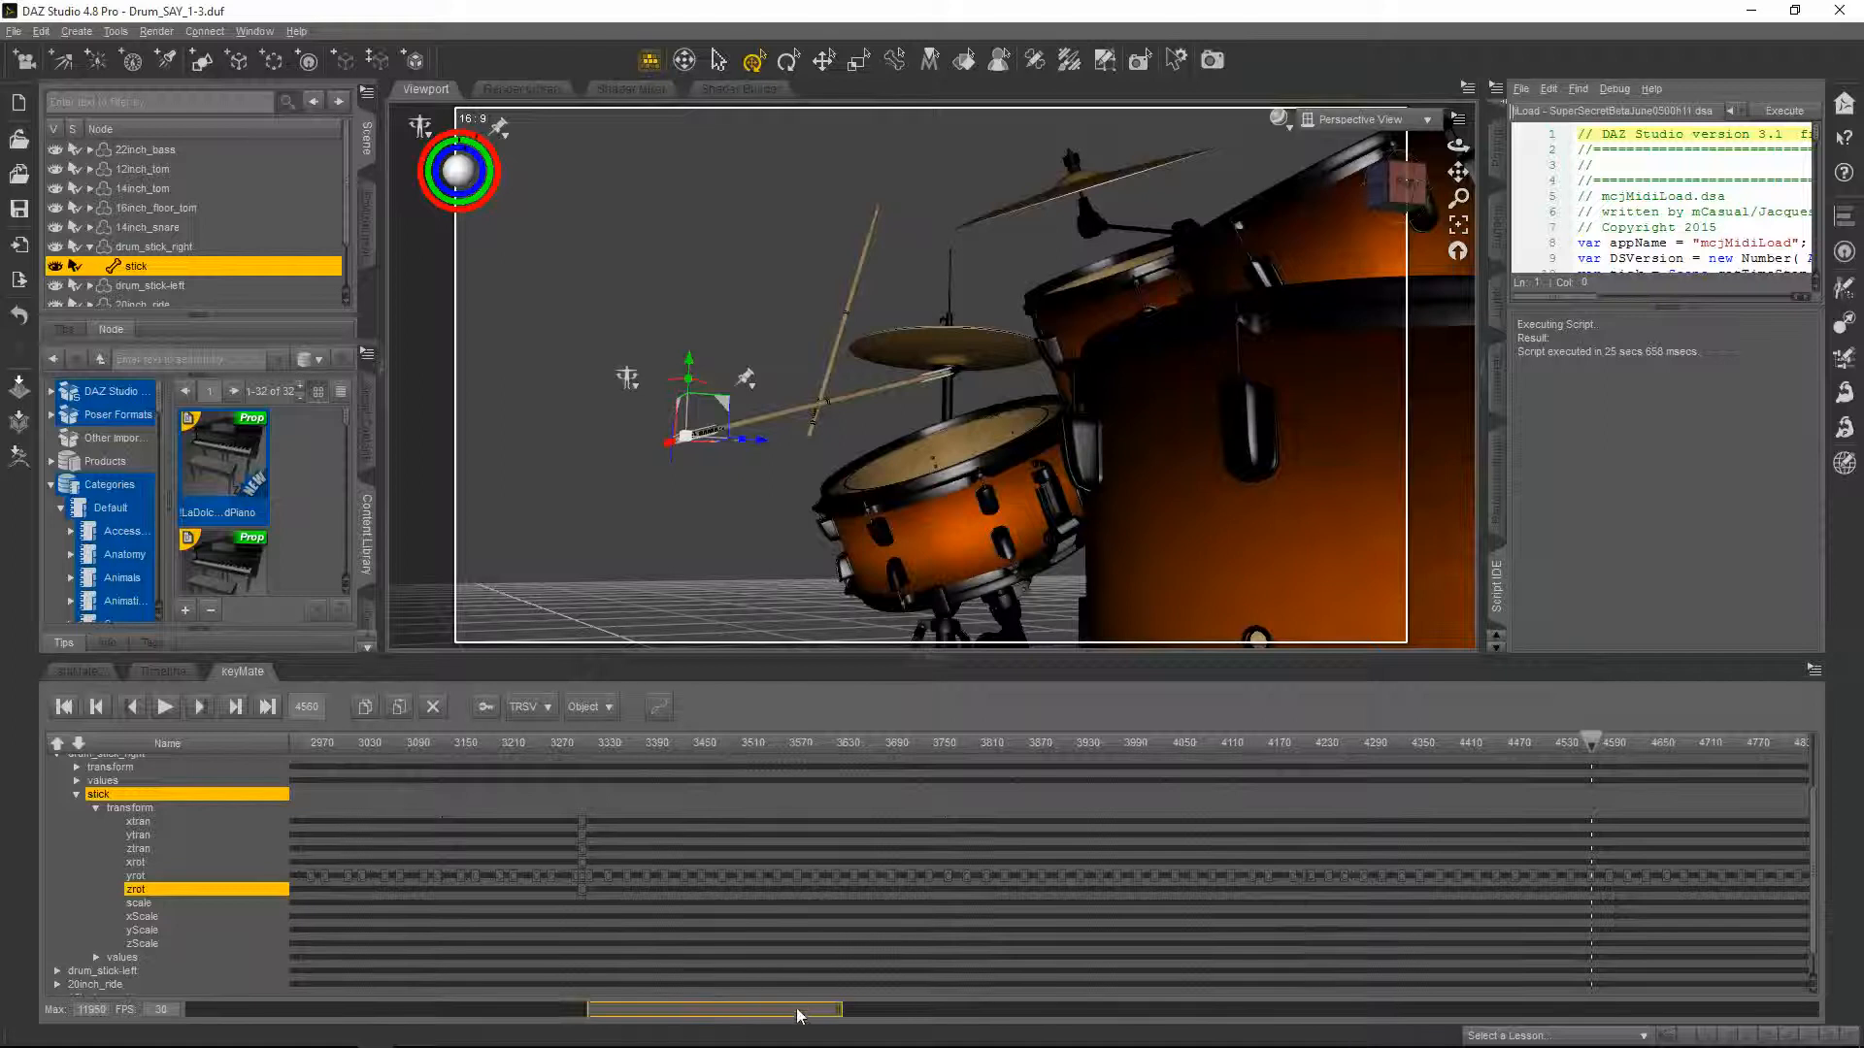
drag(794, 1009, 947, 1009)
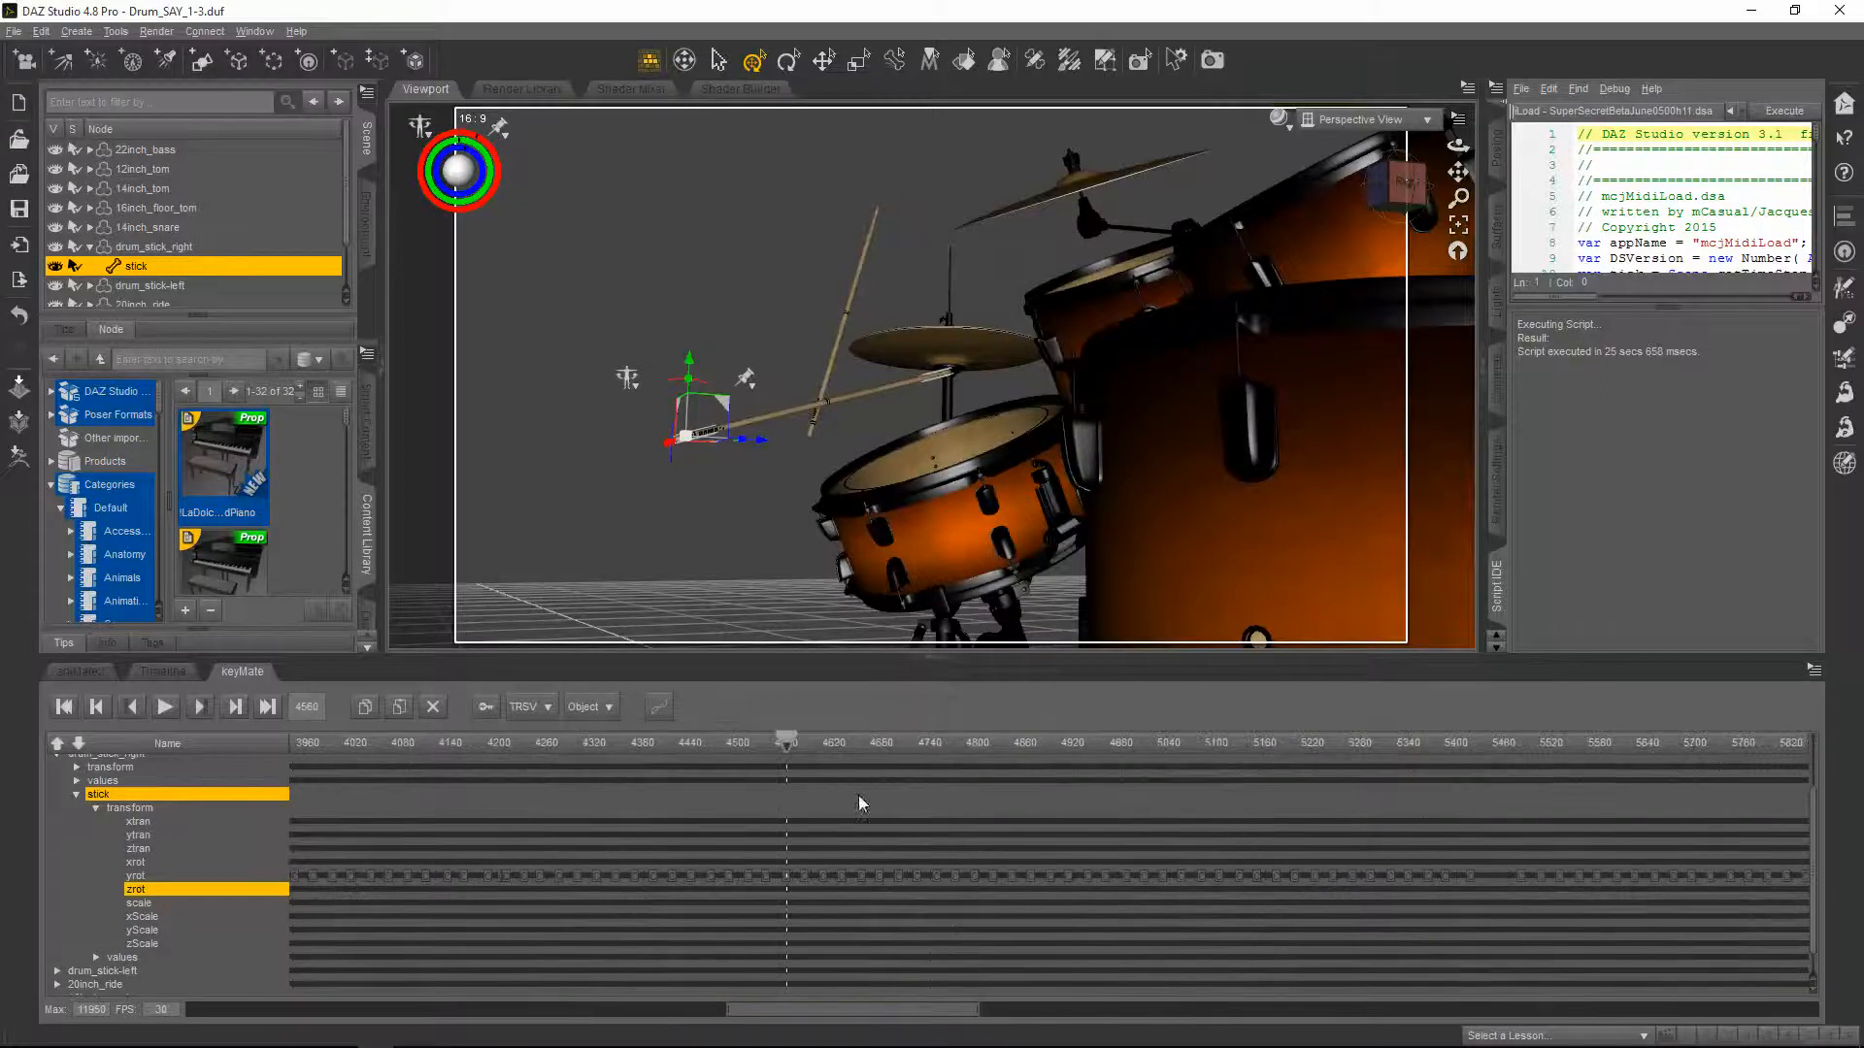
mouse_move(787, 741)
mouse_down()
mouse_move(1100, 774)
mouse_move(1445, 773)
mouse_move(1389, 790)
mouse_move(1433, 792)
mouse_up()
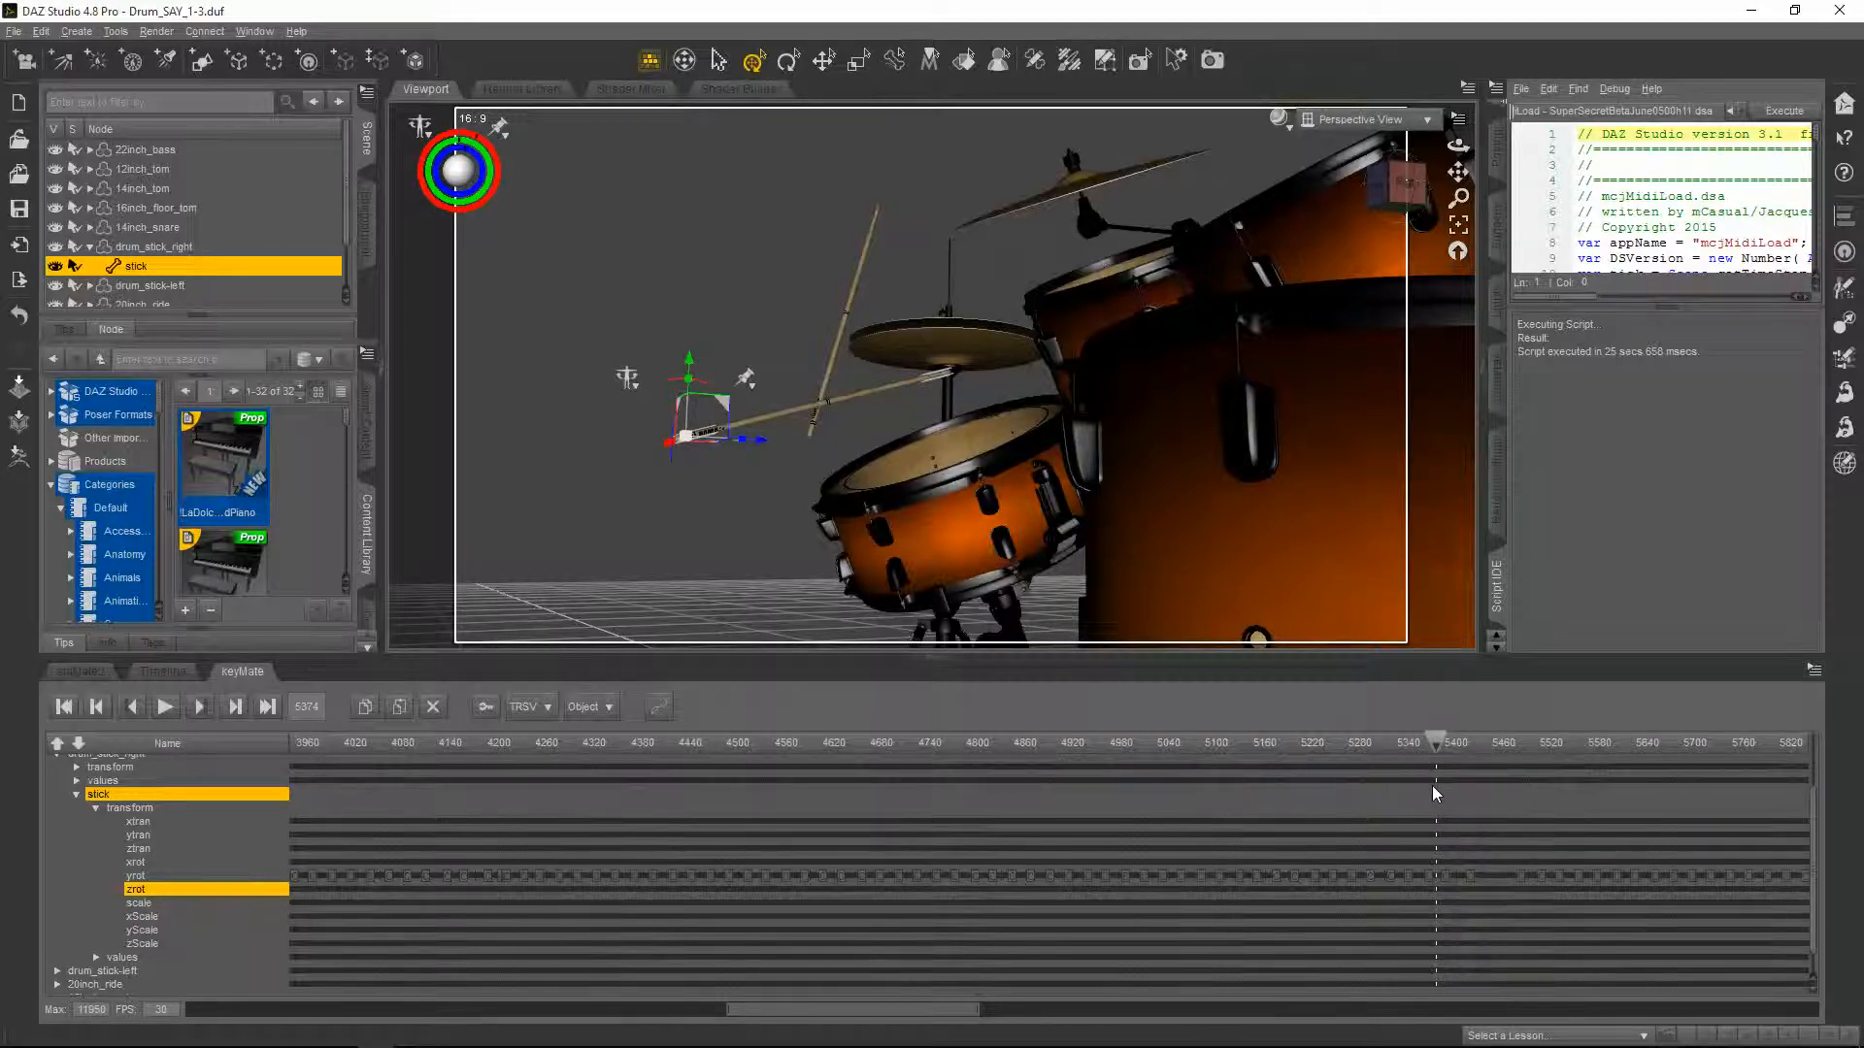
drag(1001, 1008, 917, 1011)
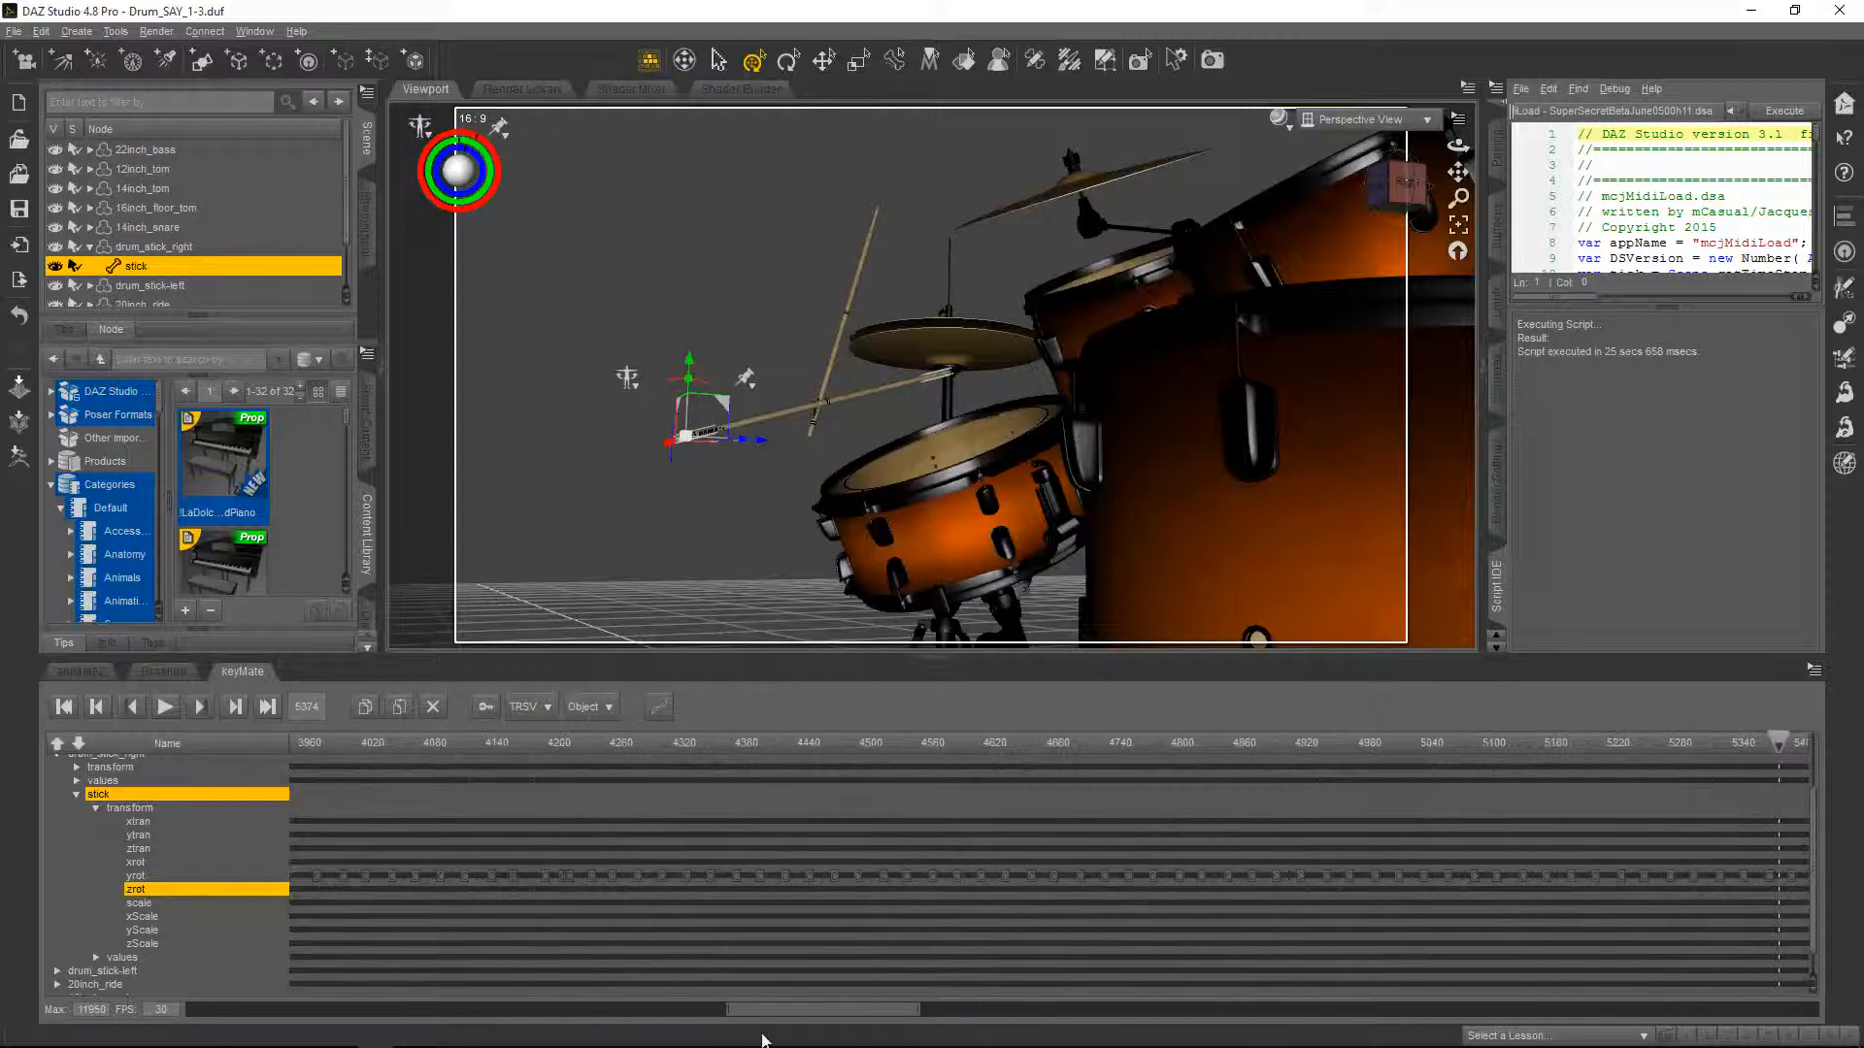
drag(723, 1019, 881, 1015)
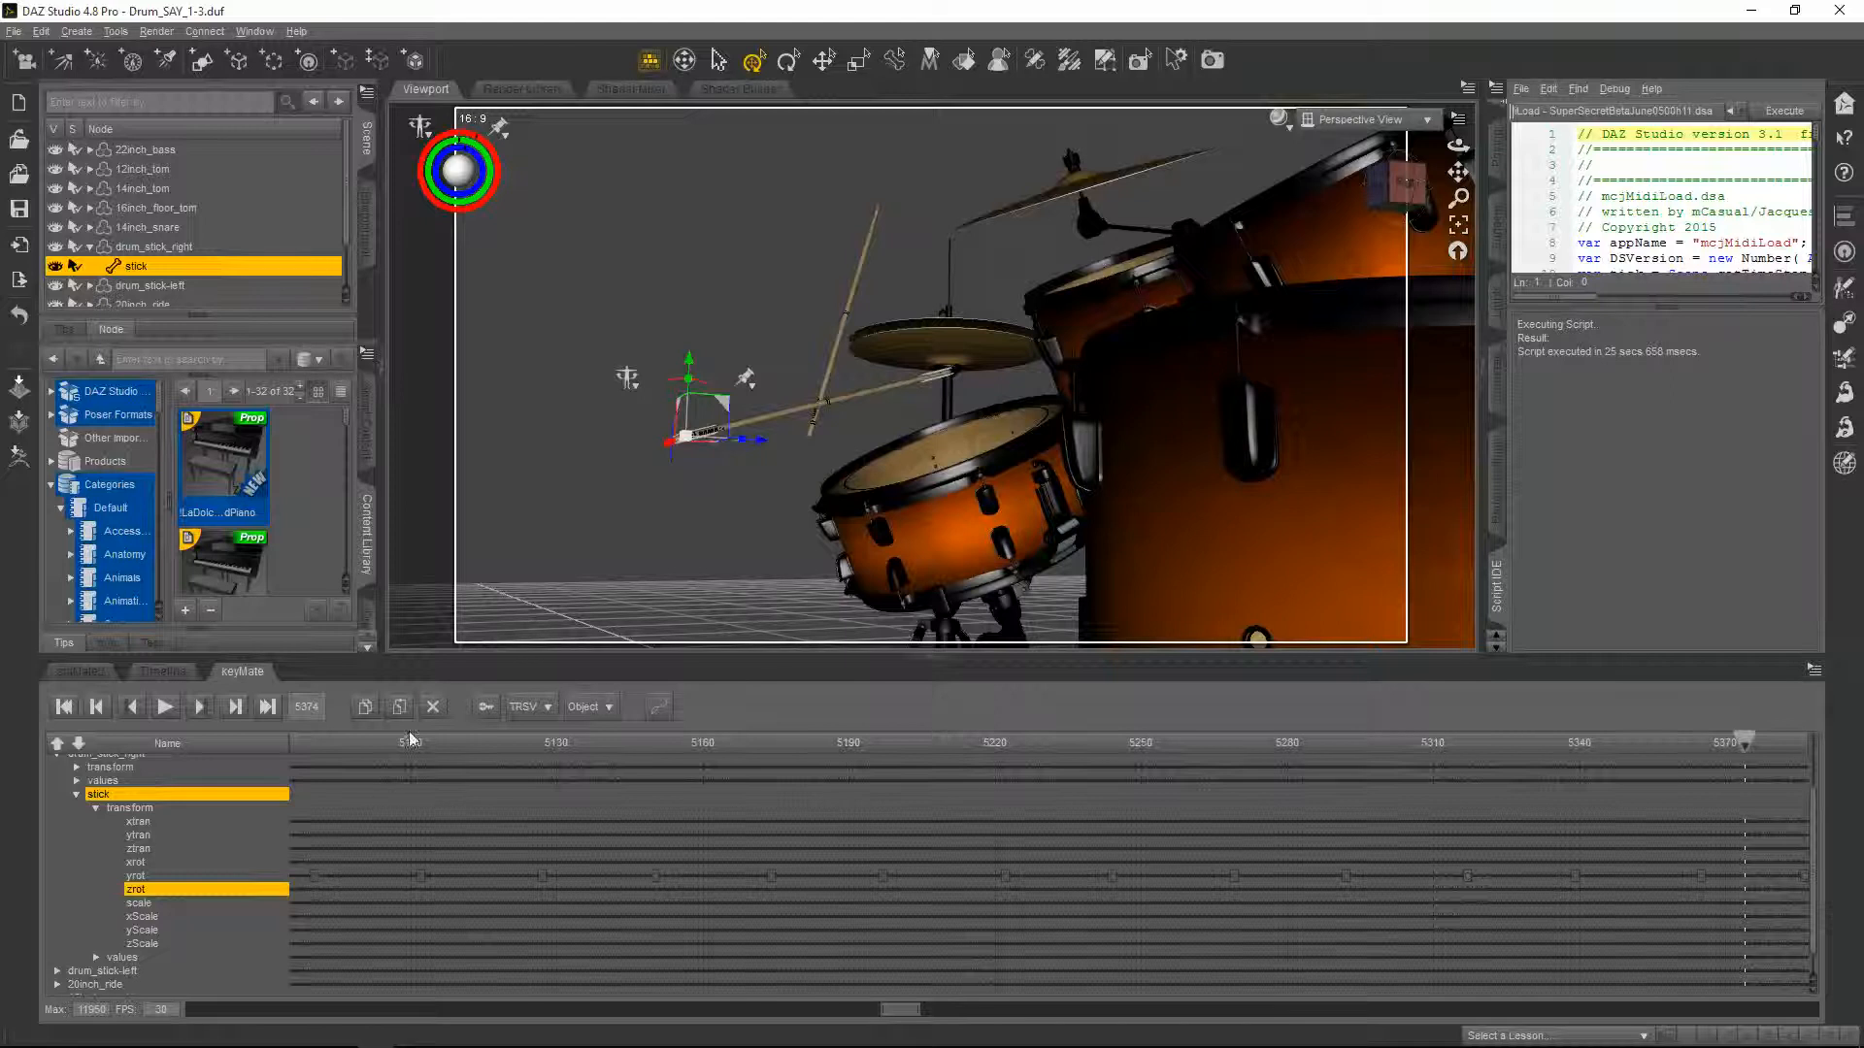
click(399, 707)
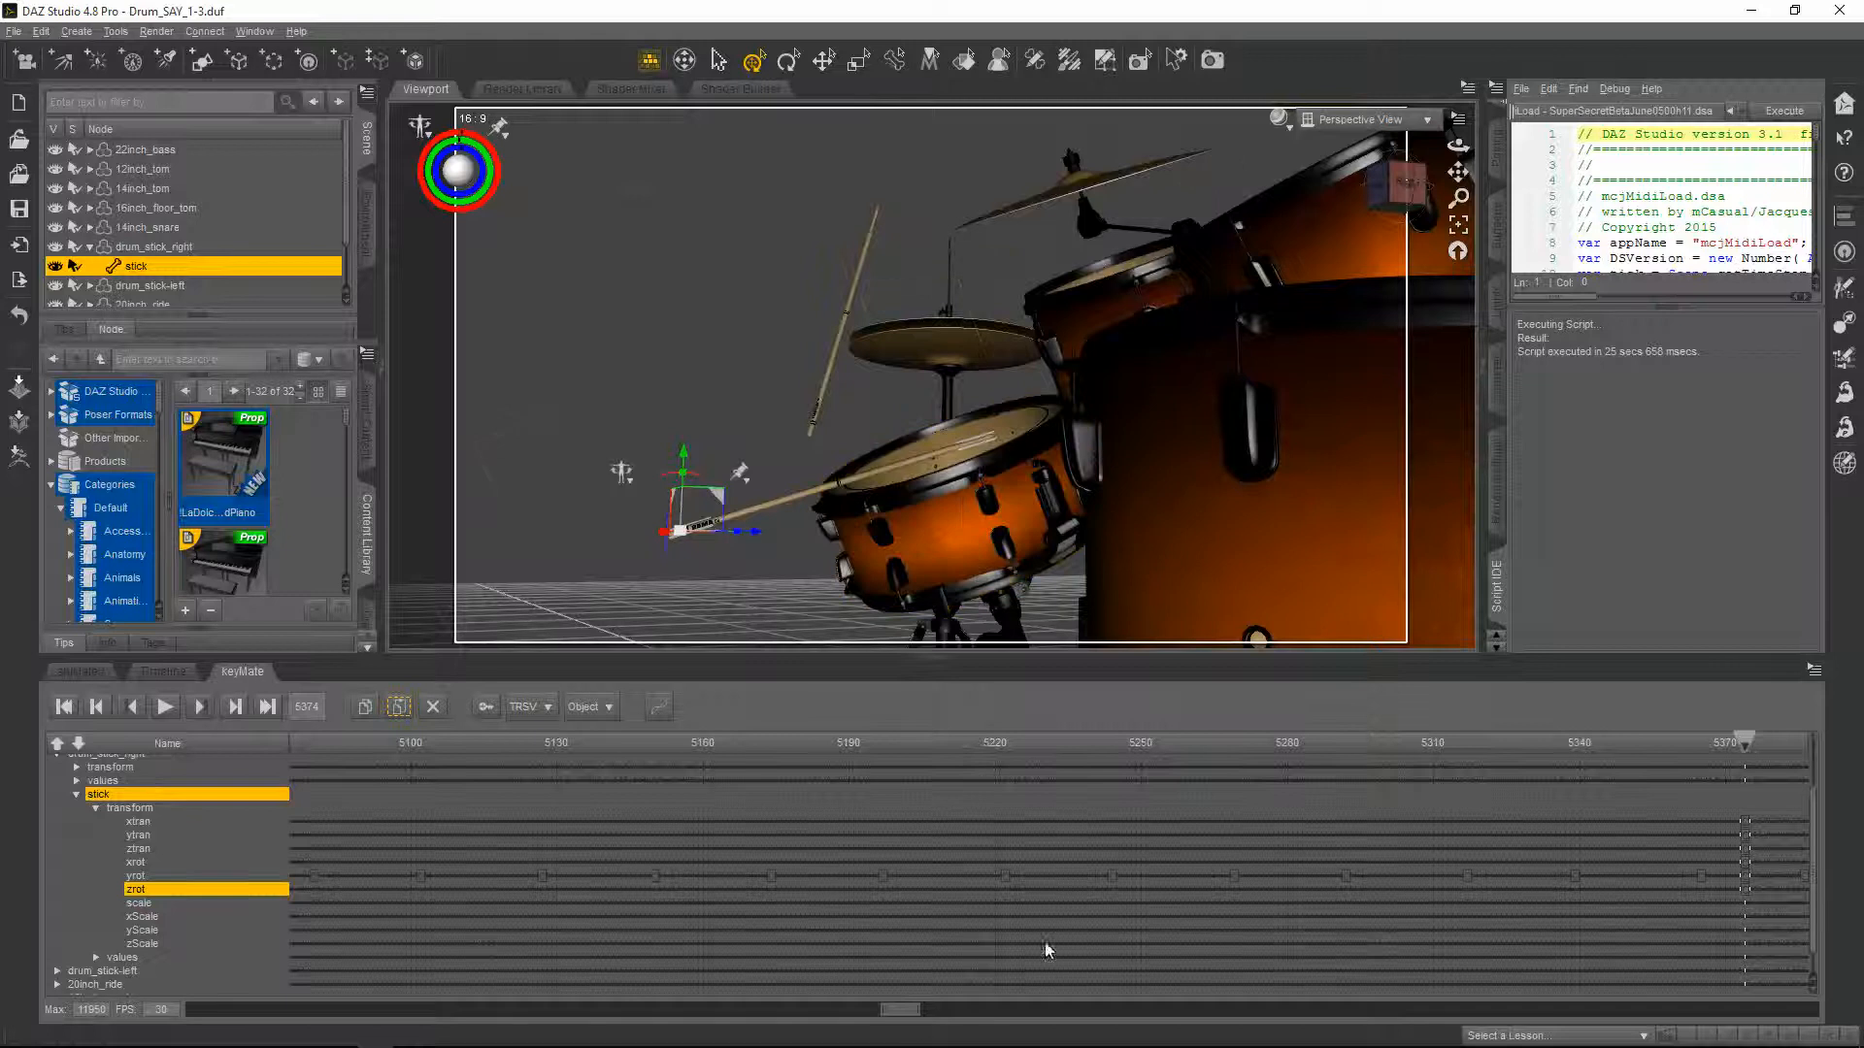
- Select the stick's translation and rotation keys near frame 3295 and copy them
drag(900, 1010, 921, 1013)
mouse_move(918, 745)
mouse_down()
mouse_move(1446, 765)
mouse_move(1306, 783)
mouse_up()
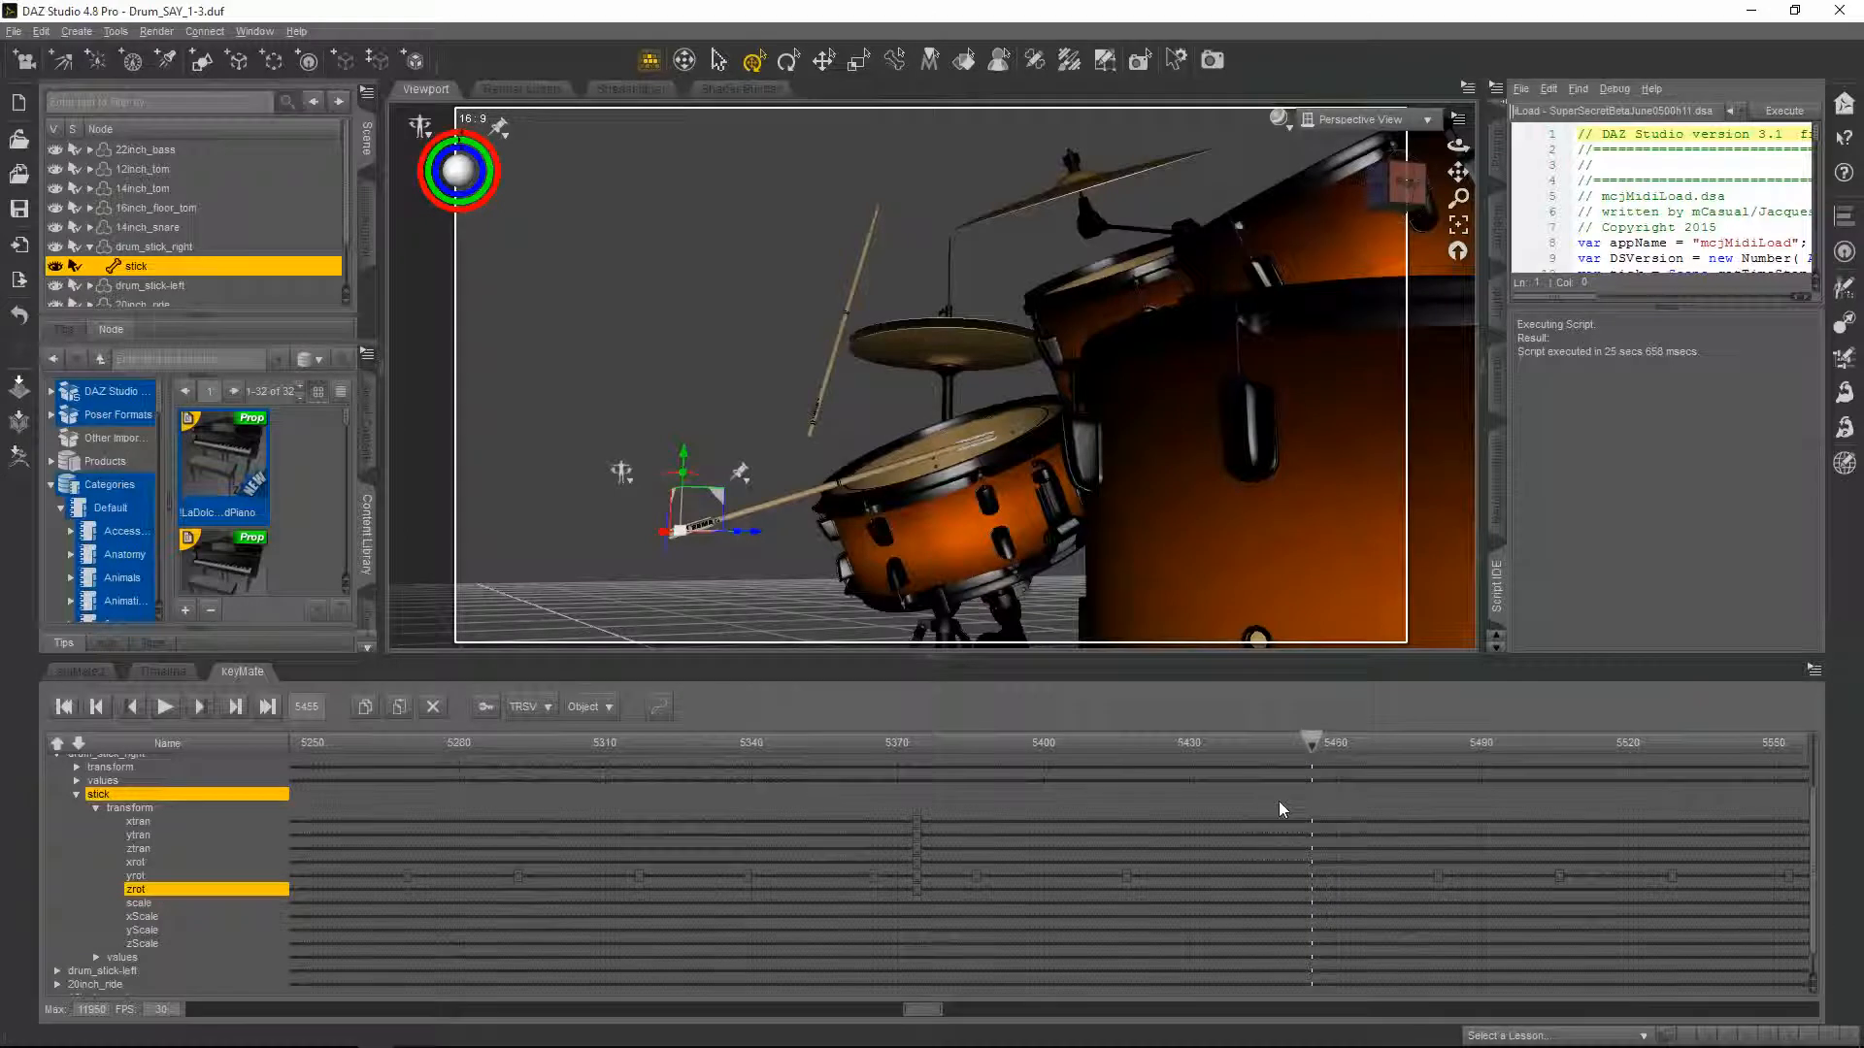
drag(908, 1017, 521, 1010)
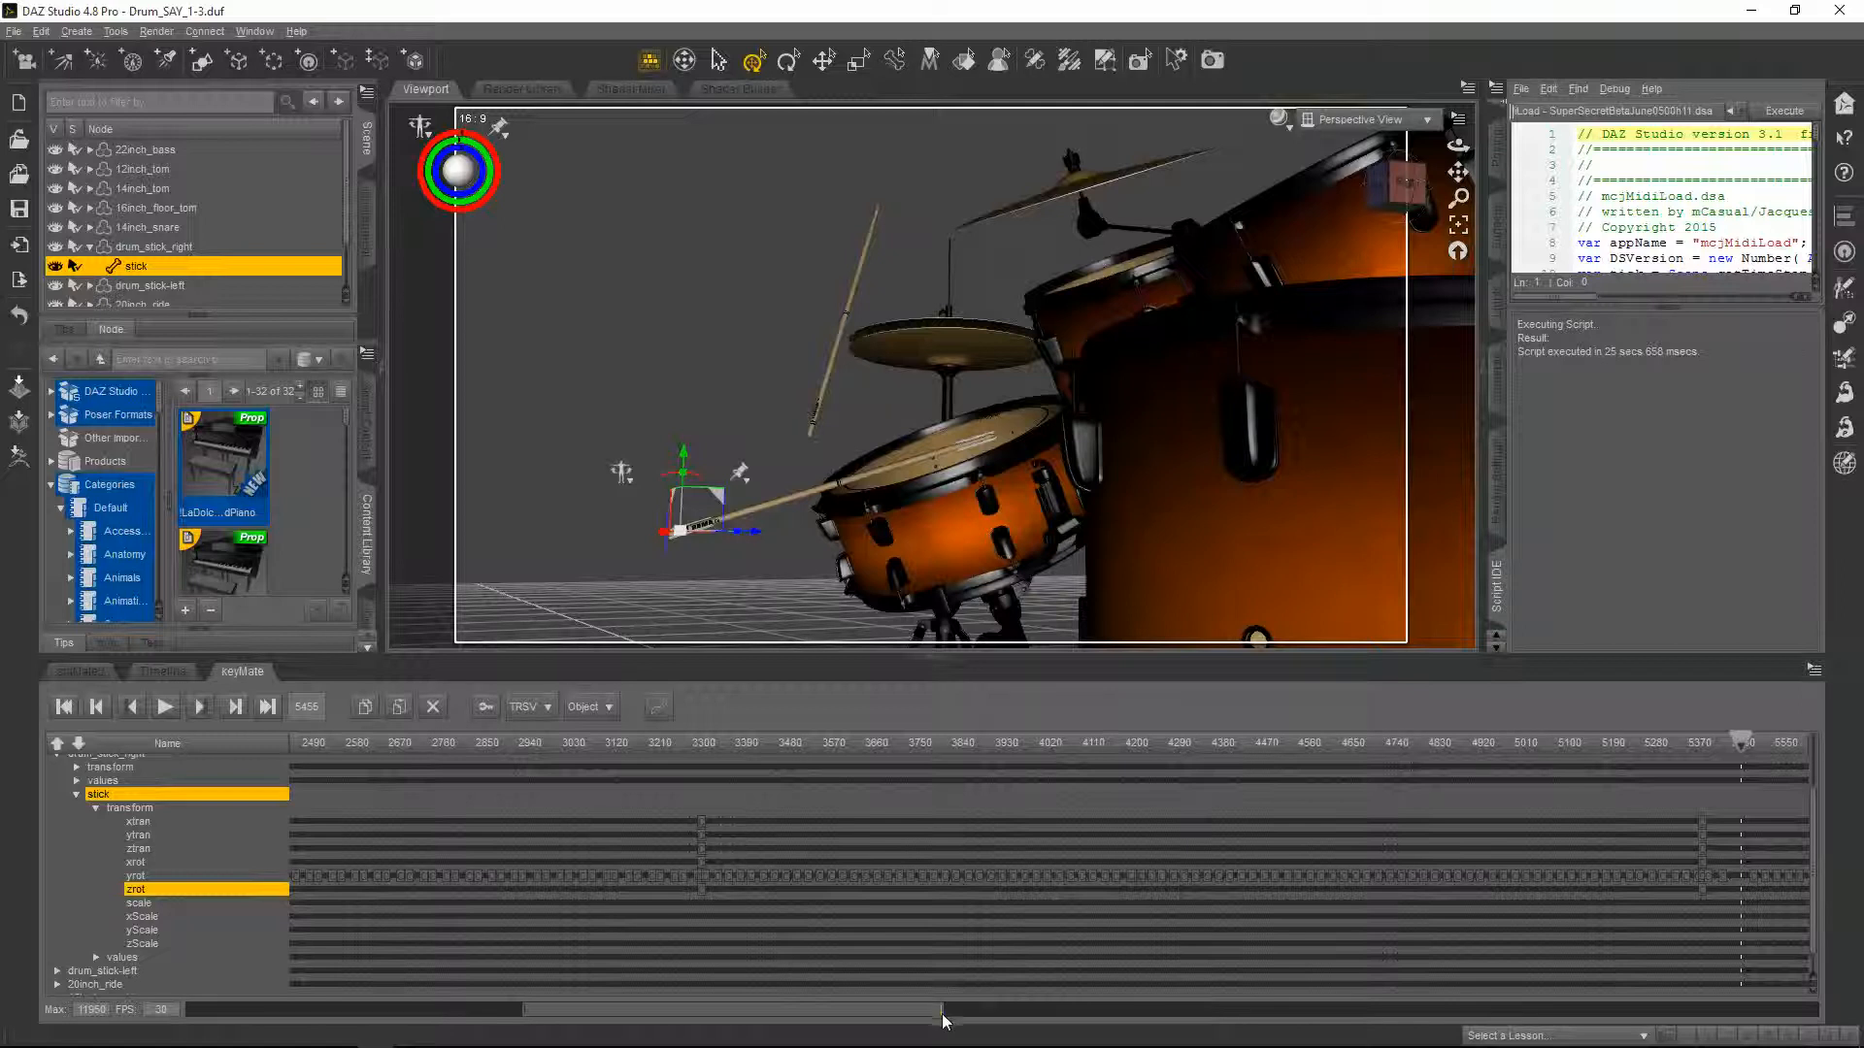
drag(943, 1015, 761, 1024)
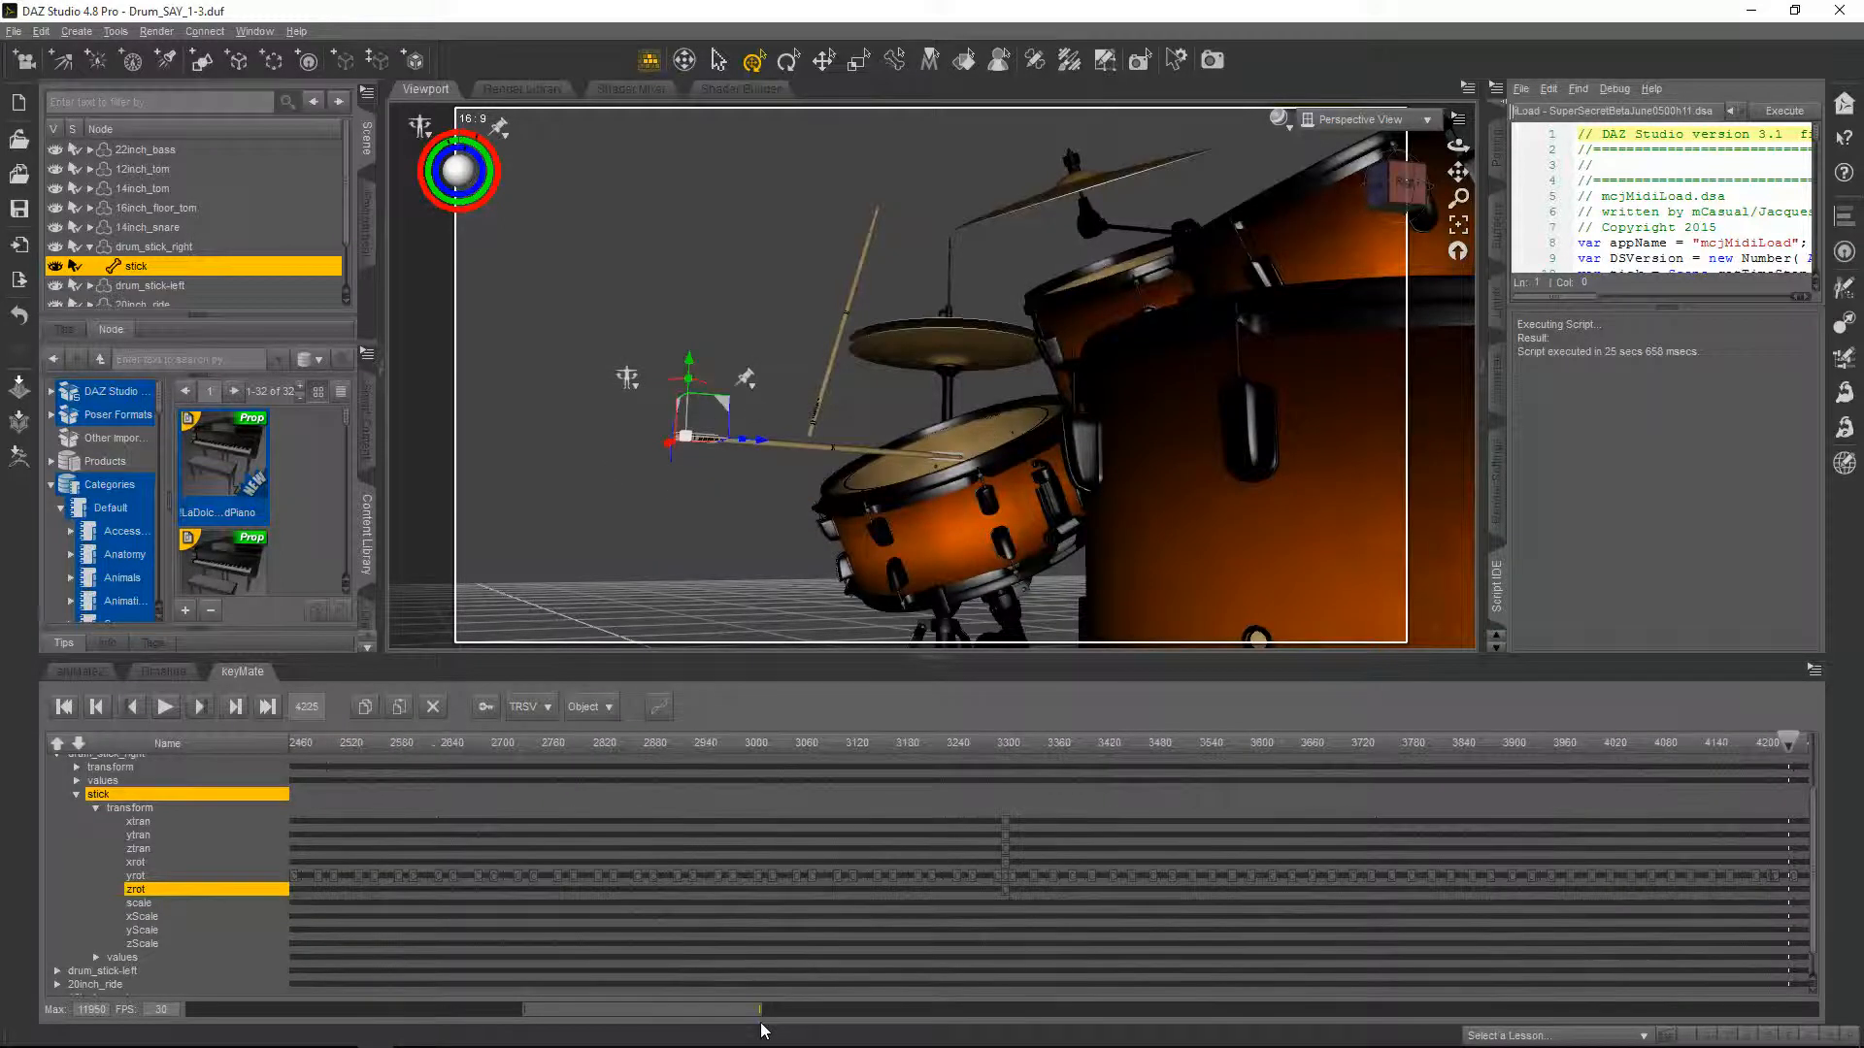
drag(528, 1010, 597, 1007)
drag(672, 802, 678, 903)
click(361, 711)
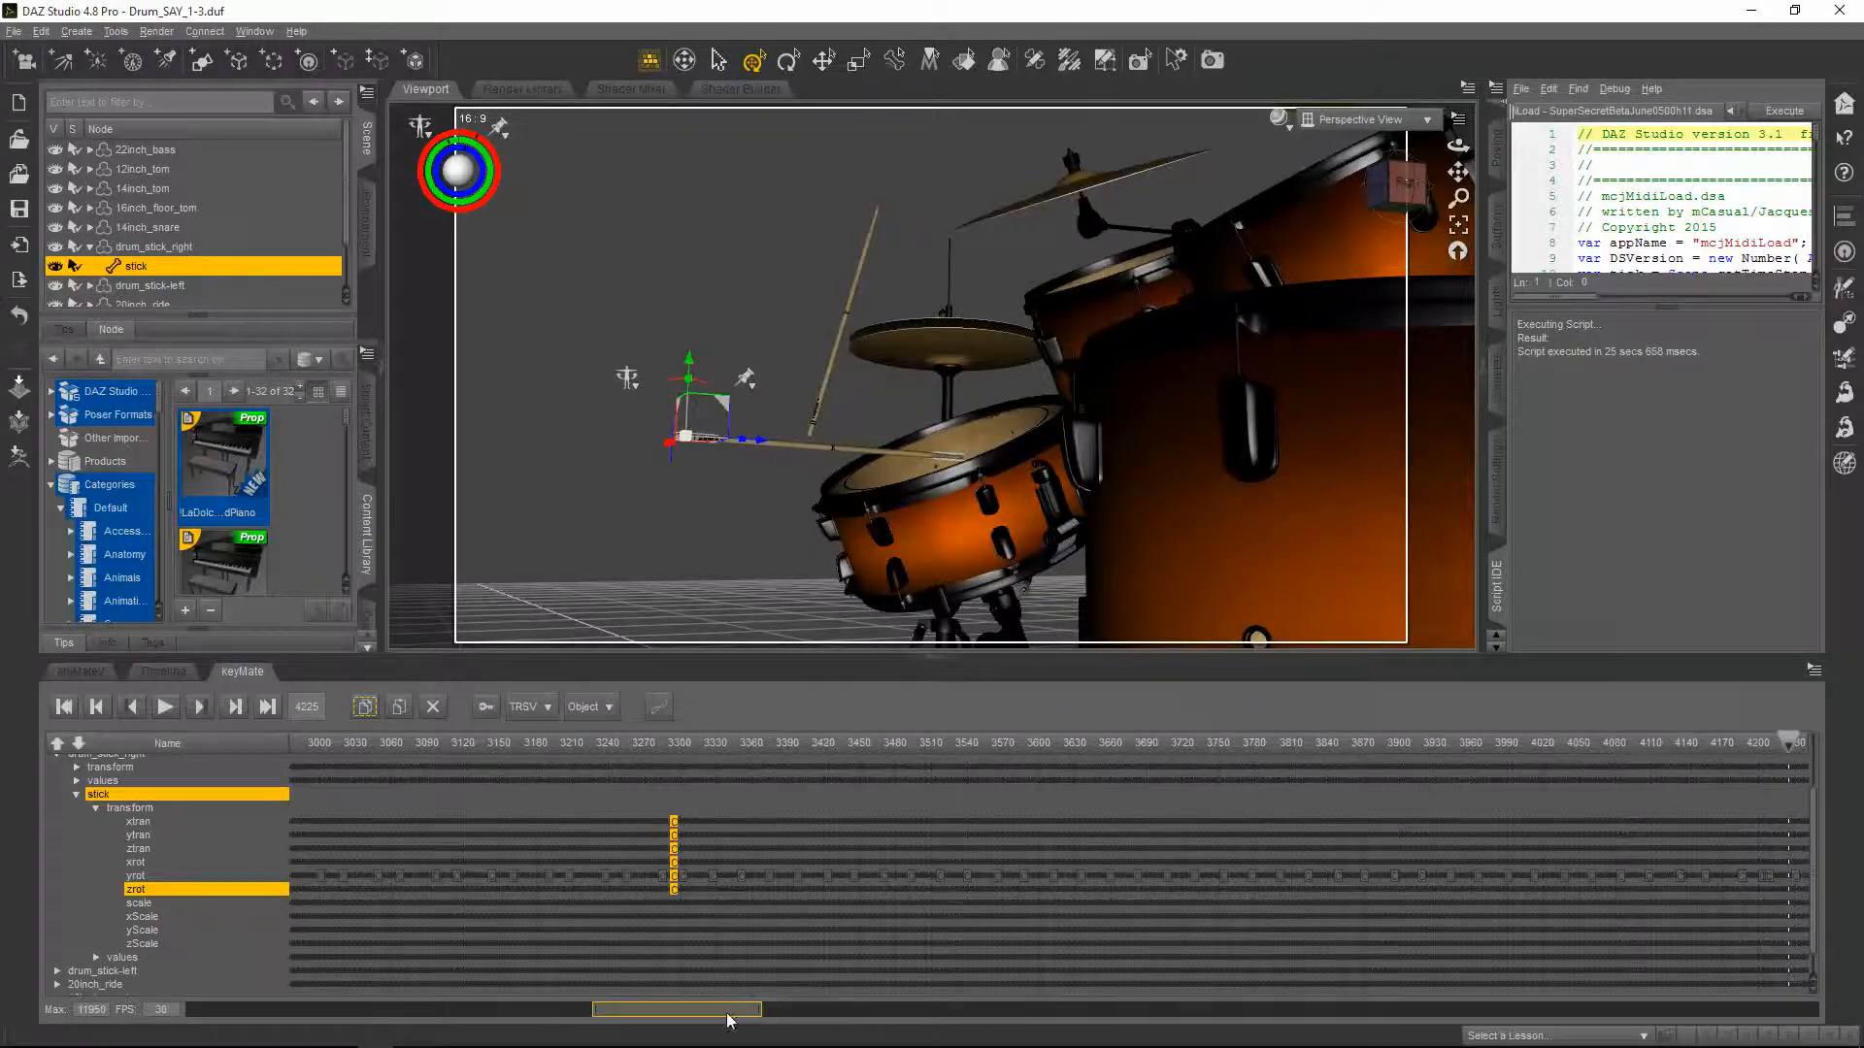
- Paste the copied stick keys at frame 5447 to return the stick to its raised position
drag(728, 1021, 884, 1026)
drag(402, 742, 1243, 780)
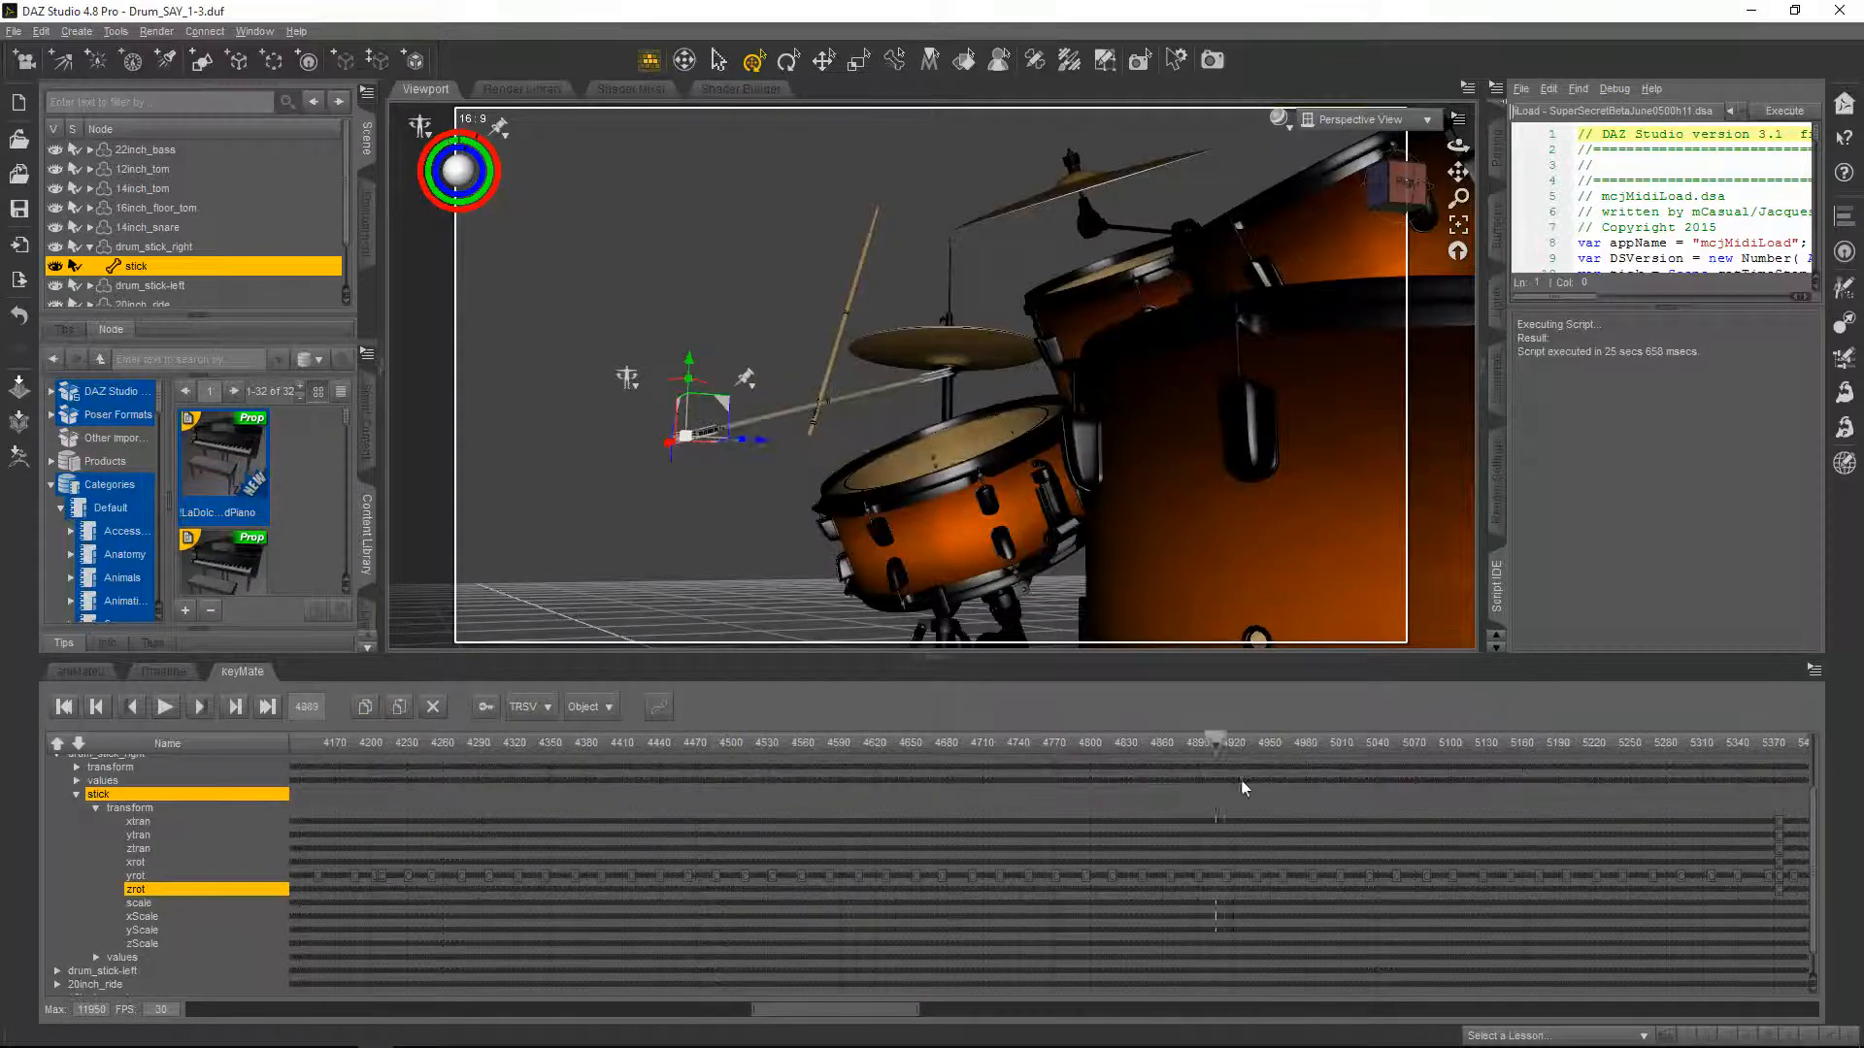
drag(883, 1010, 964, 1021)
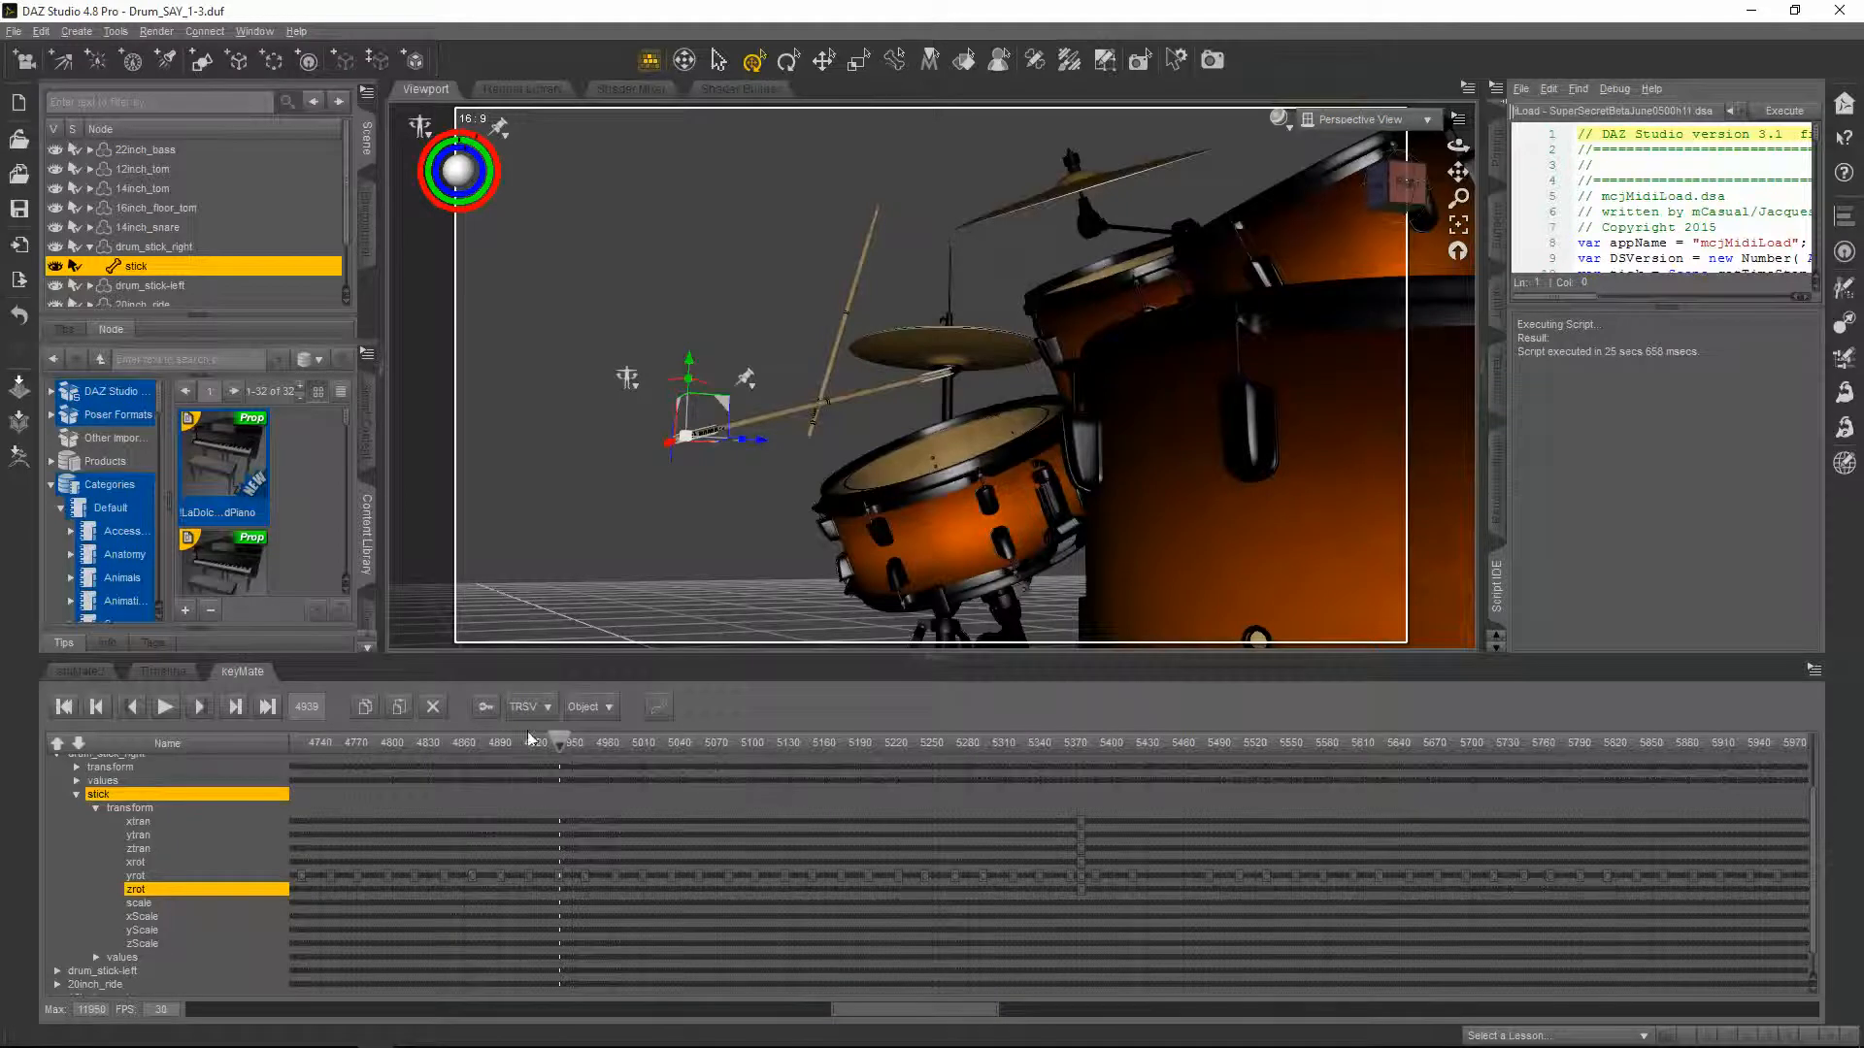
drag(569, 740, 1165, 788)
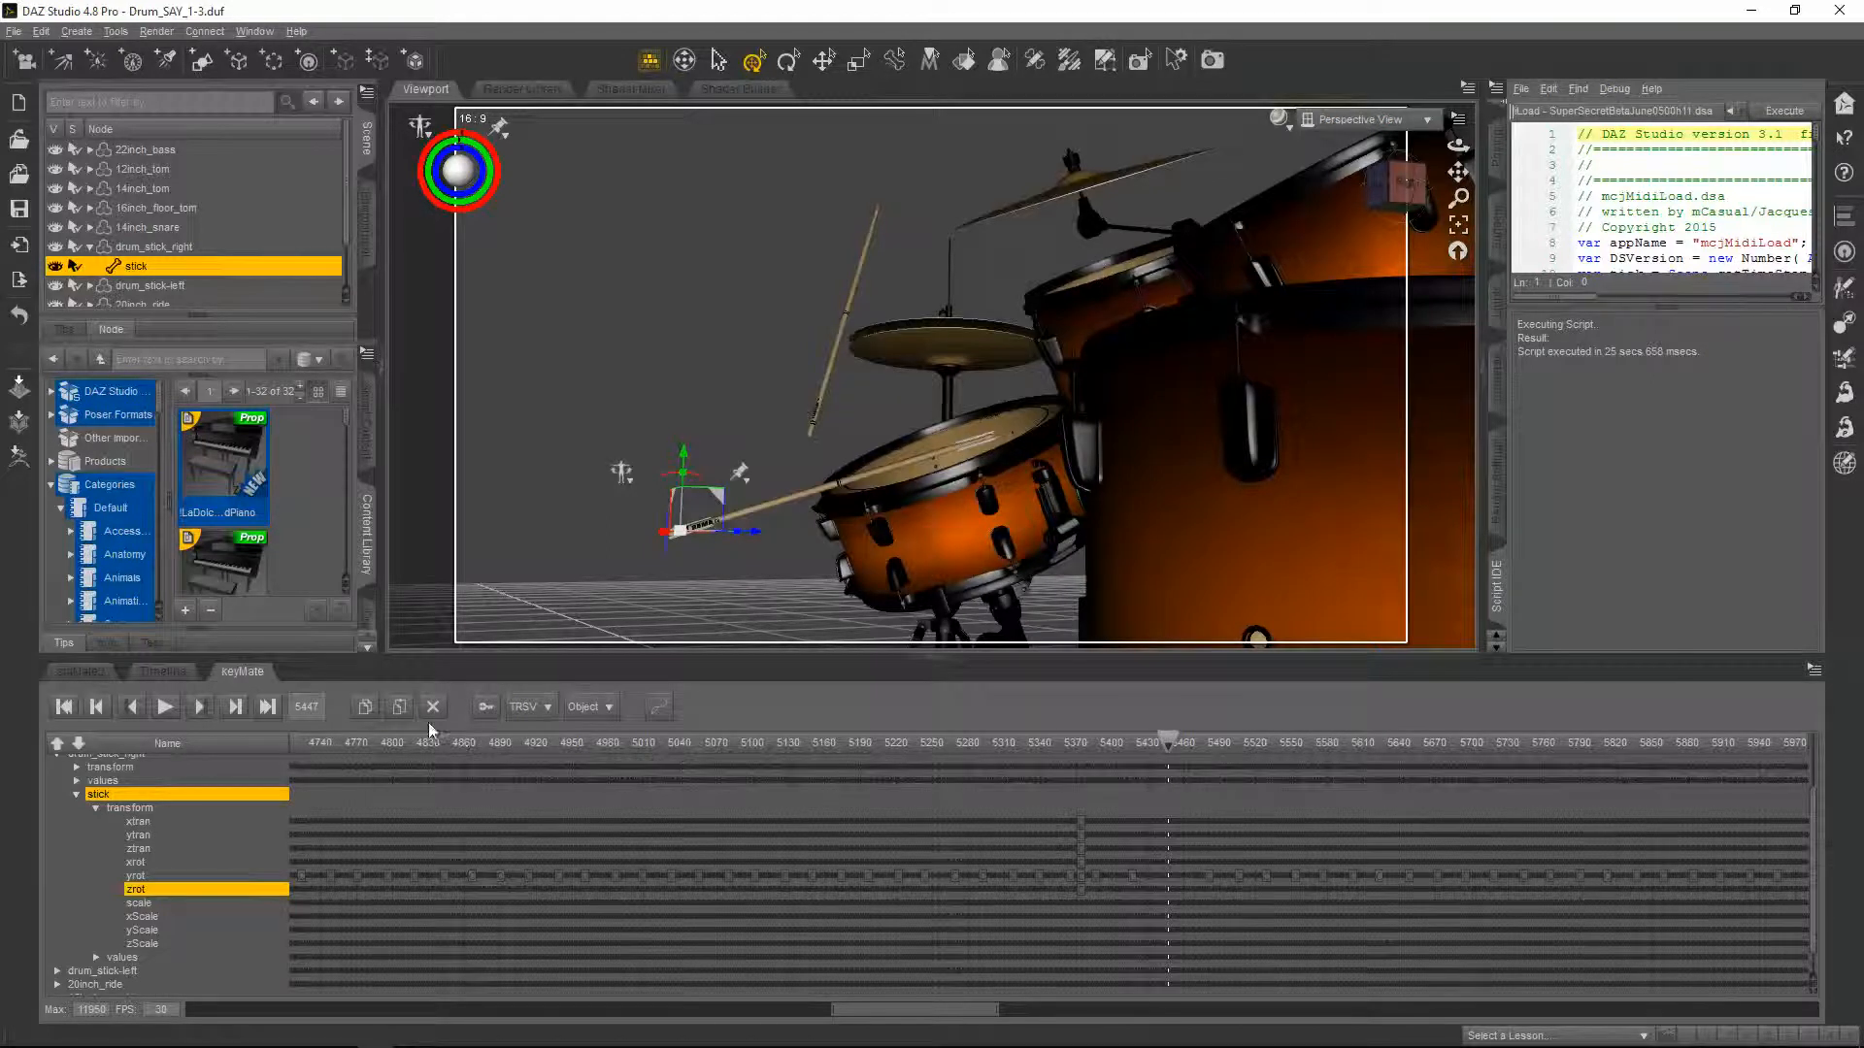
click(398, 707)
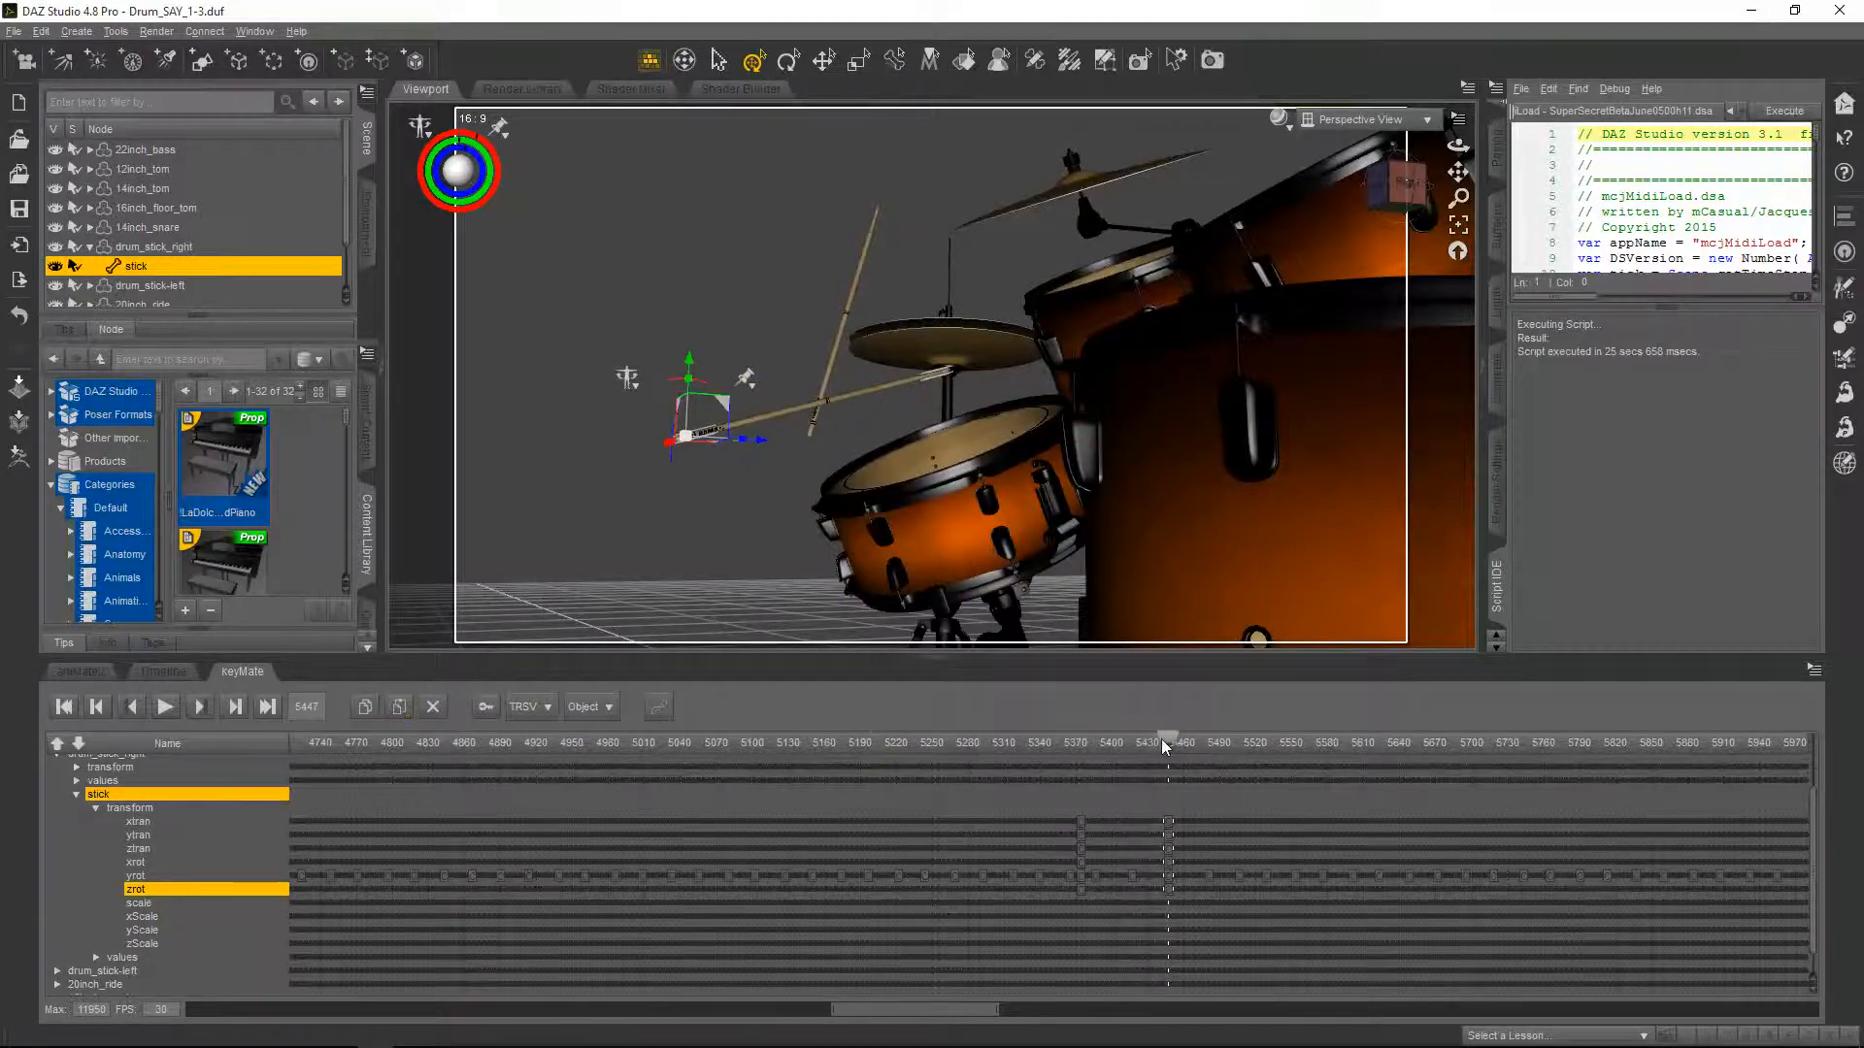
- Survey the stick's pose keys and strike keys along the timeline, from around frame 2130 past frame 5447
drag(1163, 740, 893, 835)
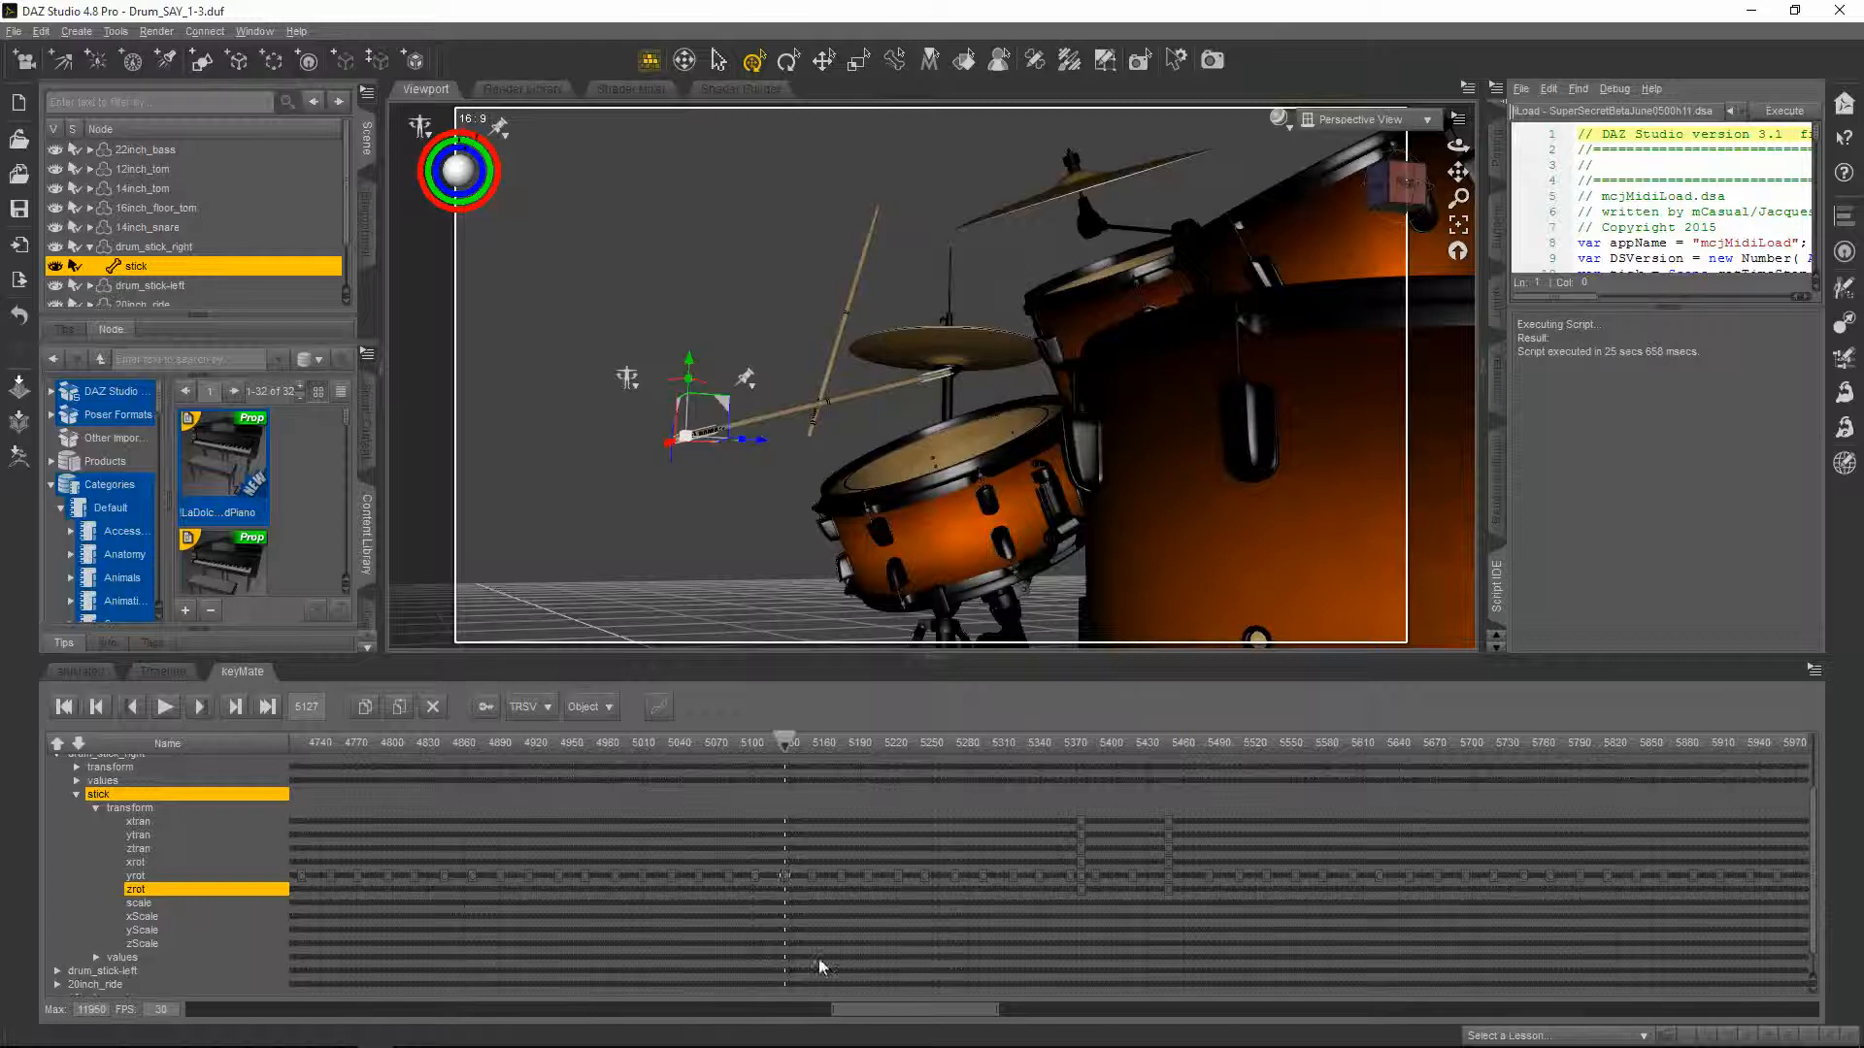
drag(833, 1011, 760, 1030)
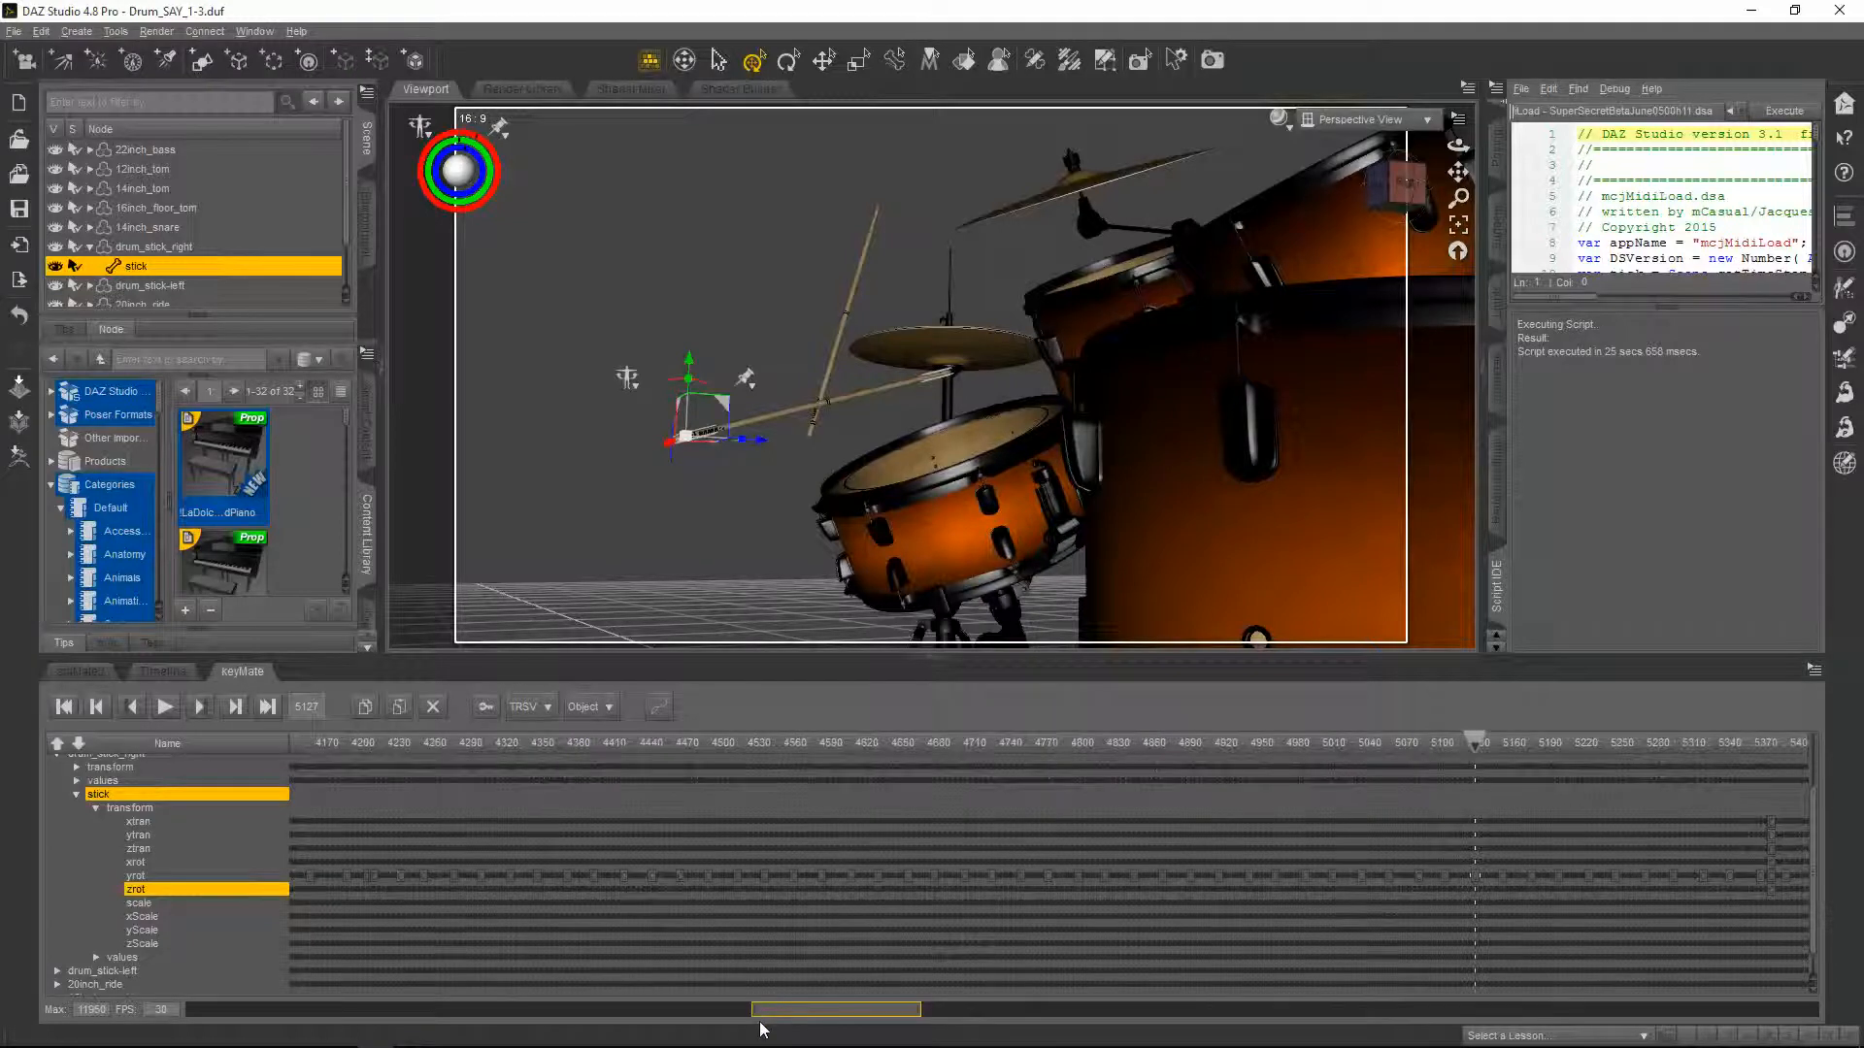
drag(920, 1010, 1111, 1014)
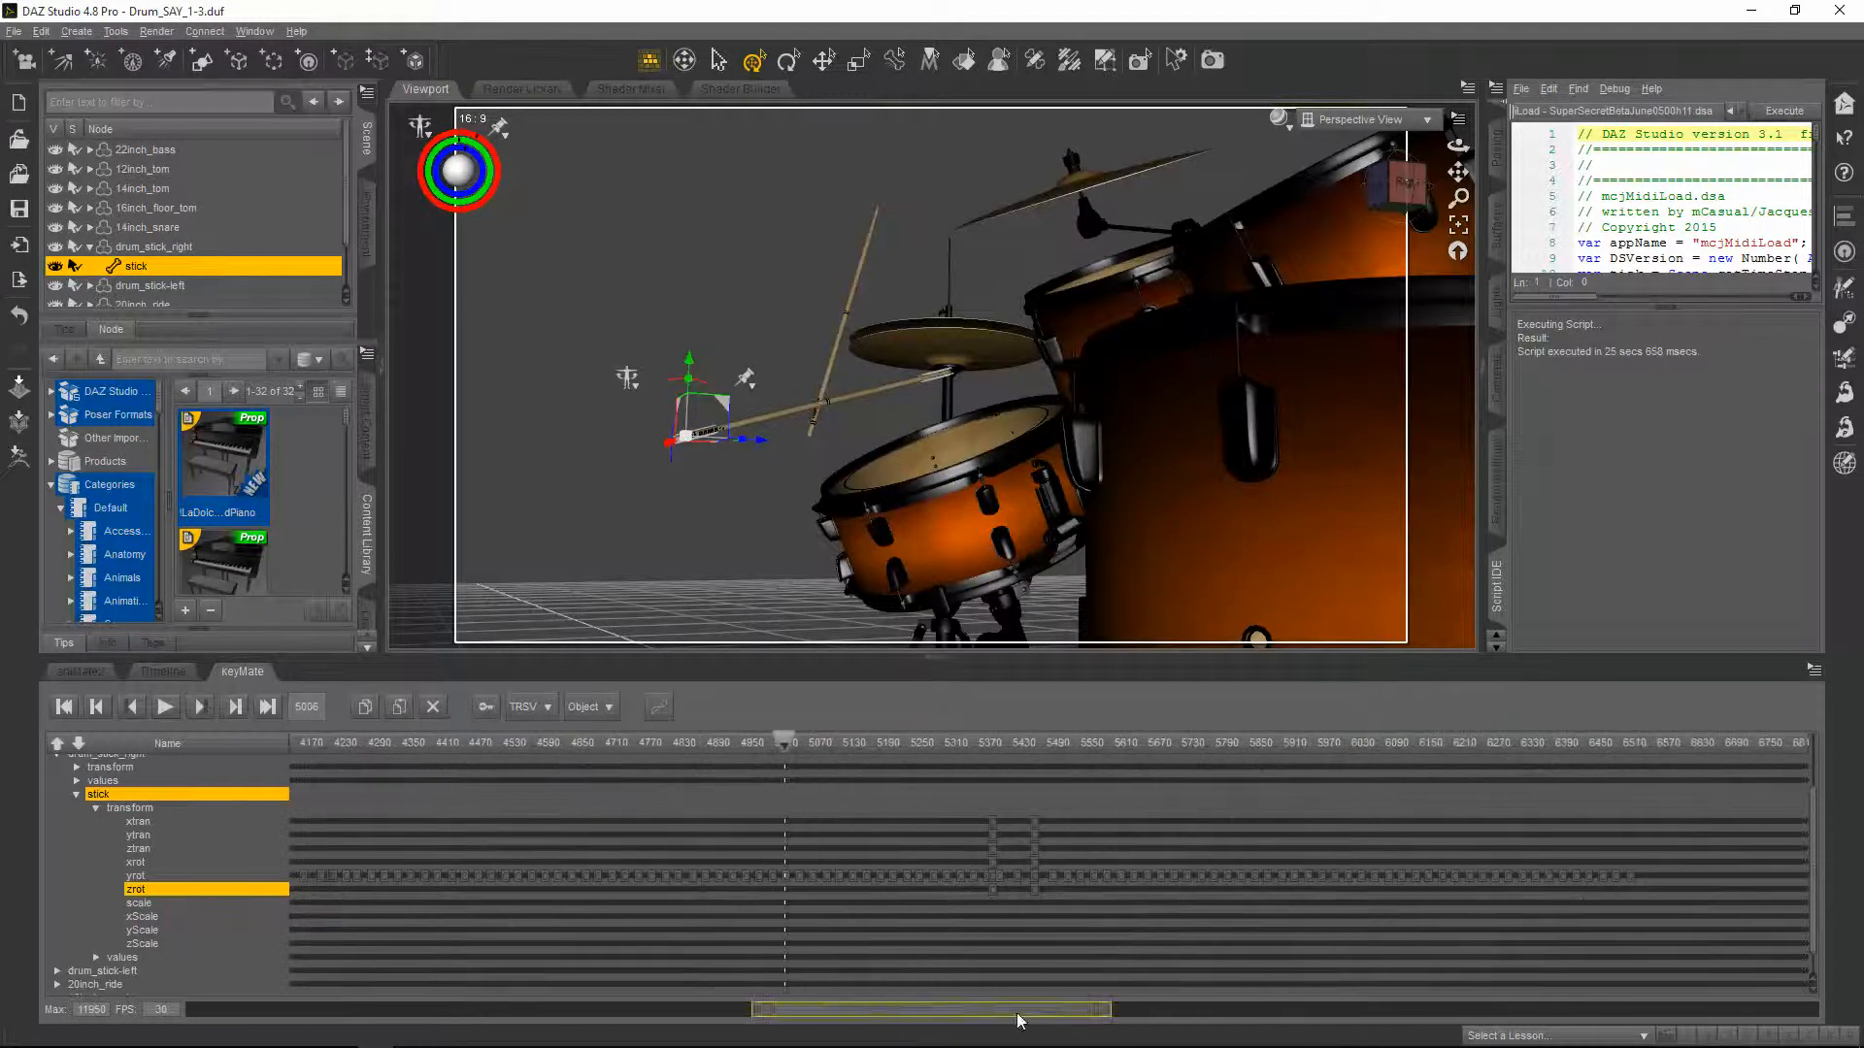
drag(753, 1010, 639, 1010)
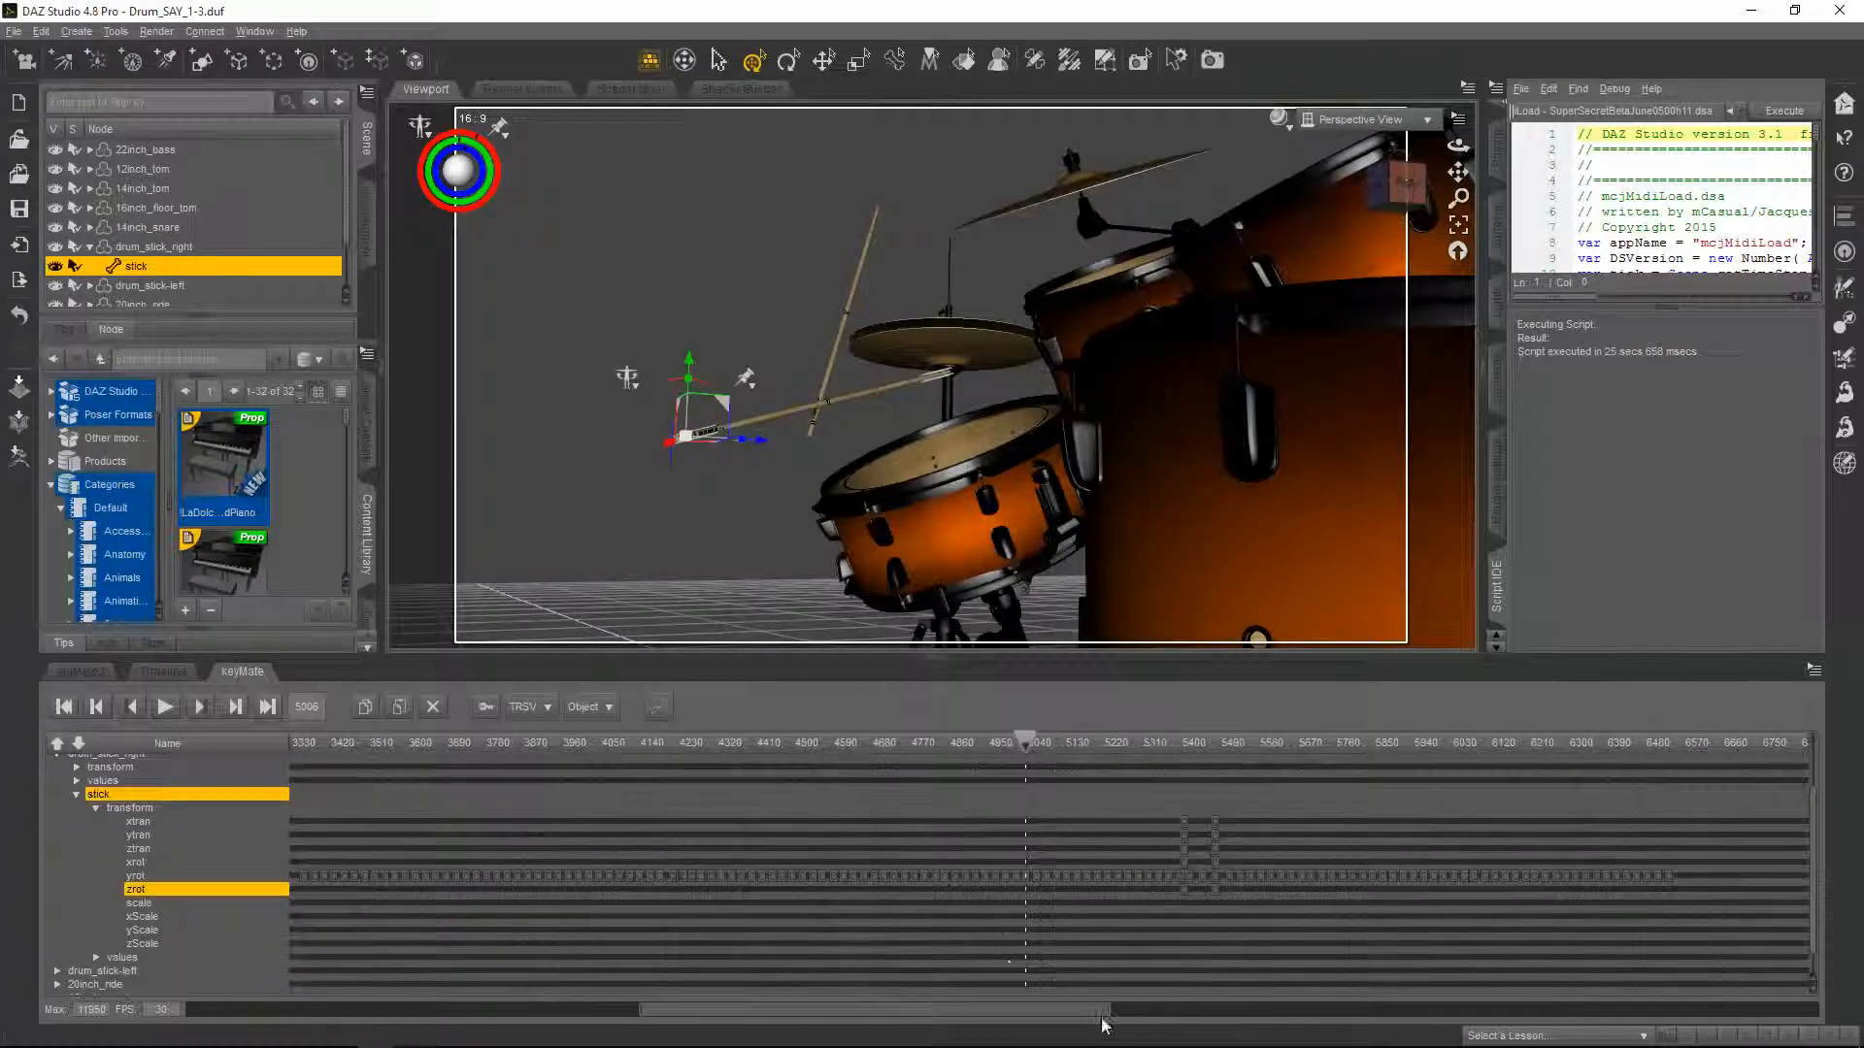
mouse_move(1108, 1014)
mouse_down()
mouse_move(1027, 1011)
mouse_move(1131, 1004)
mouse_up()
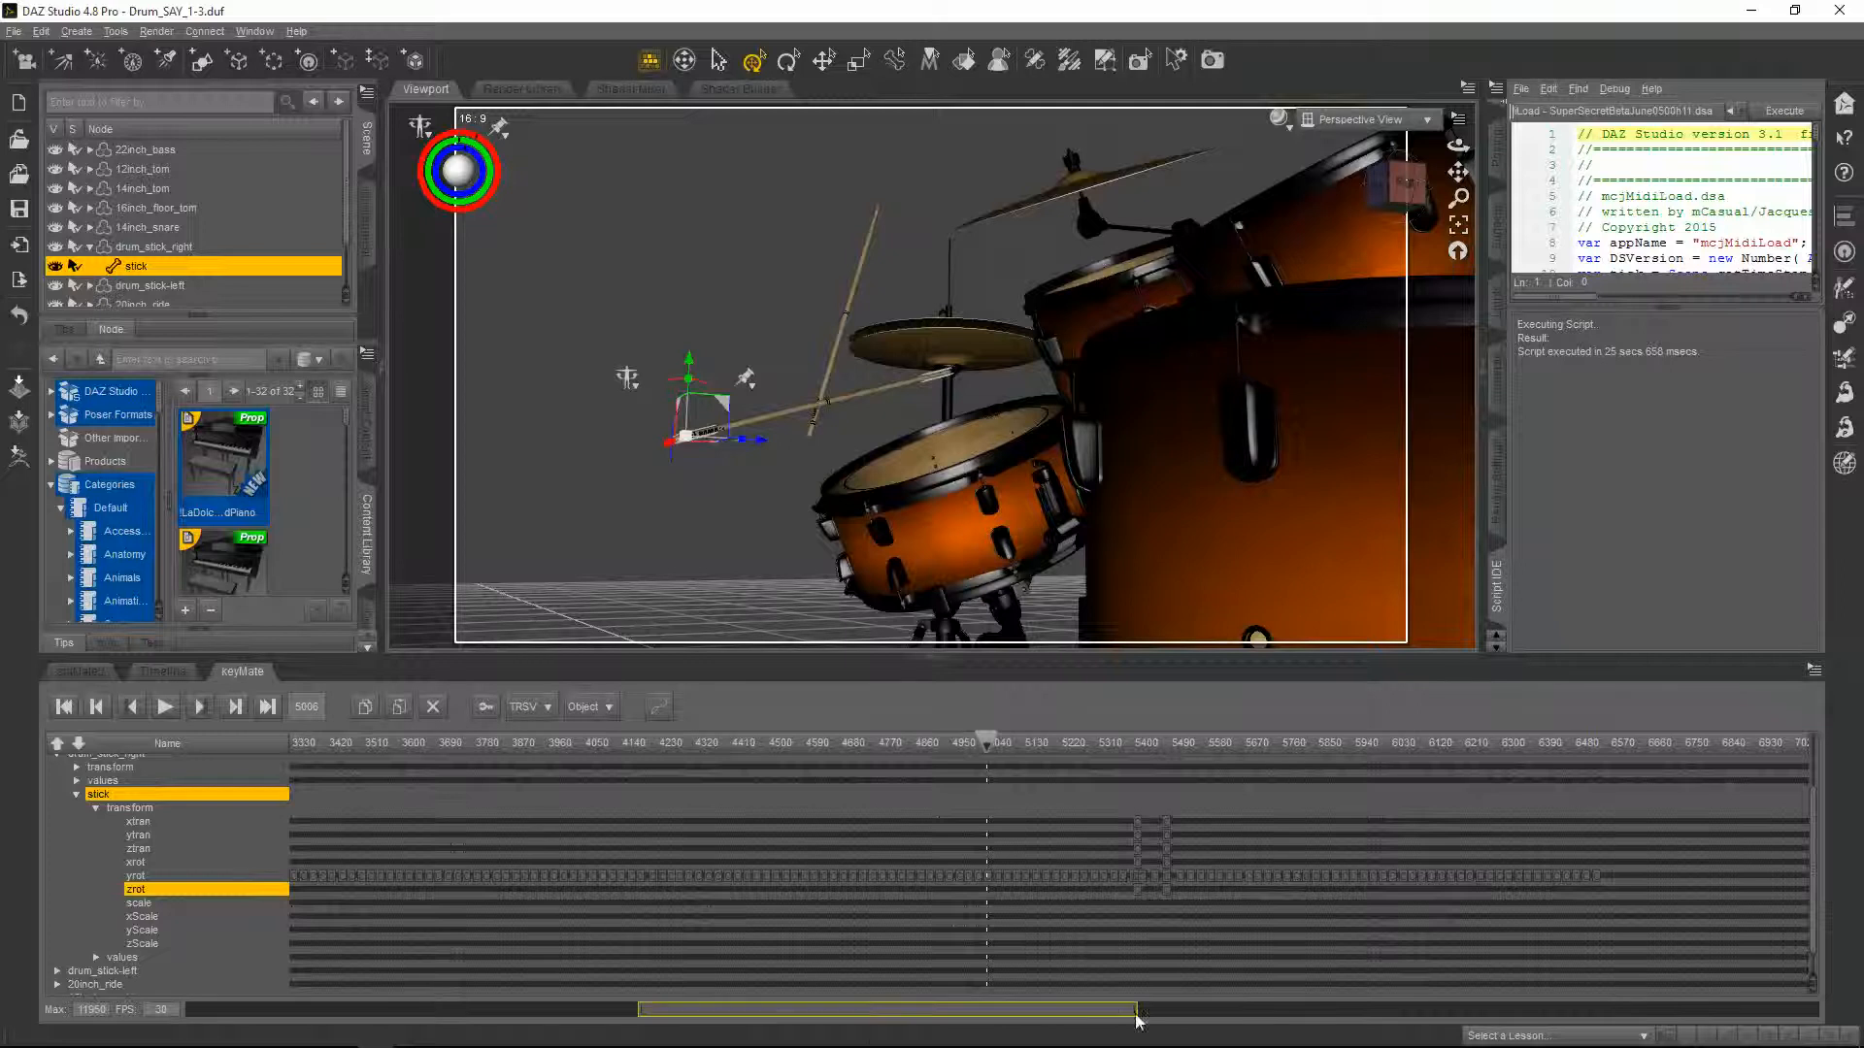
drag(1135, 1010, 1275, 992)
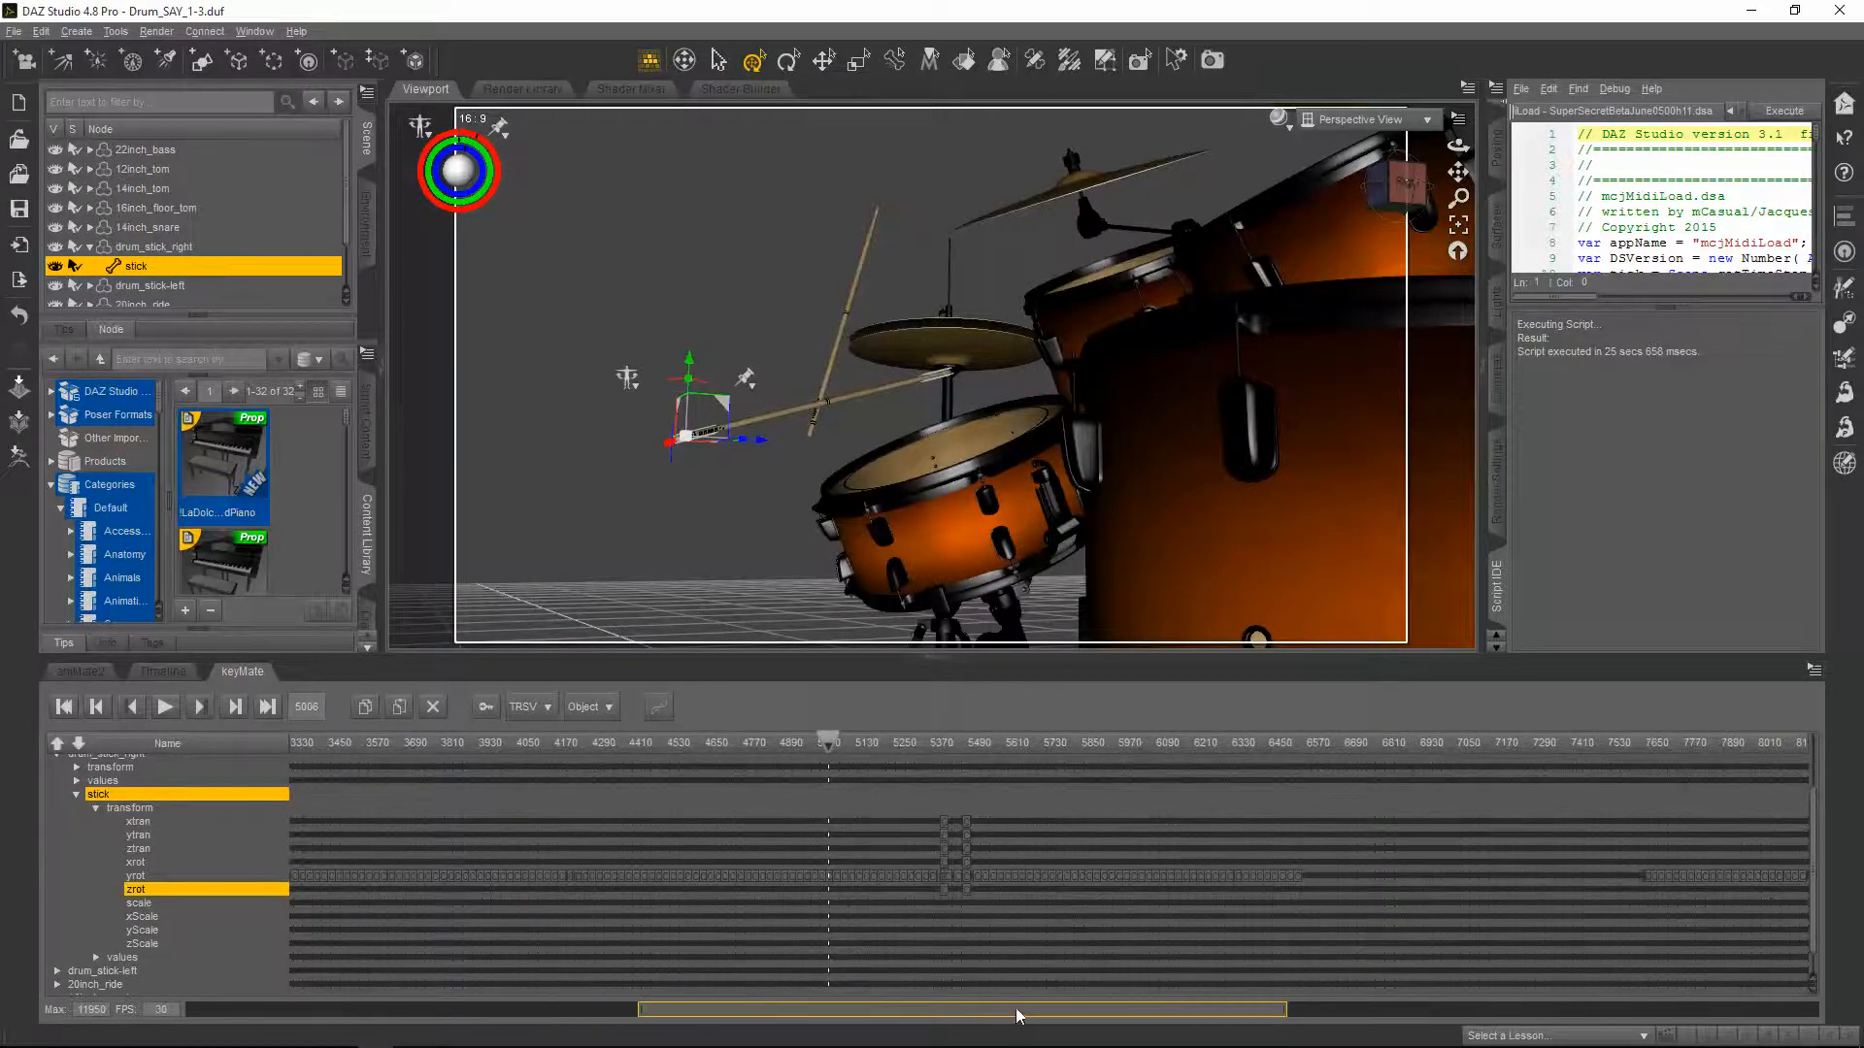
drag(1018, 1013, 818, 1011)
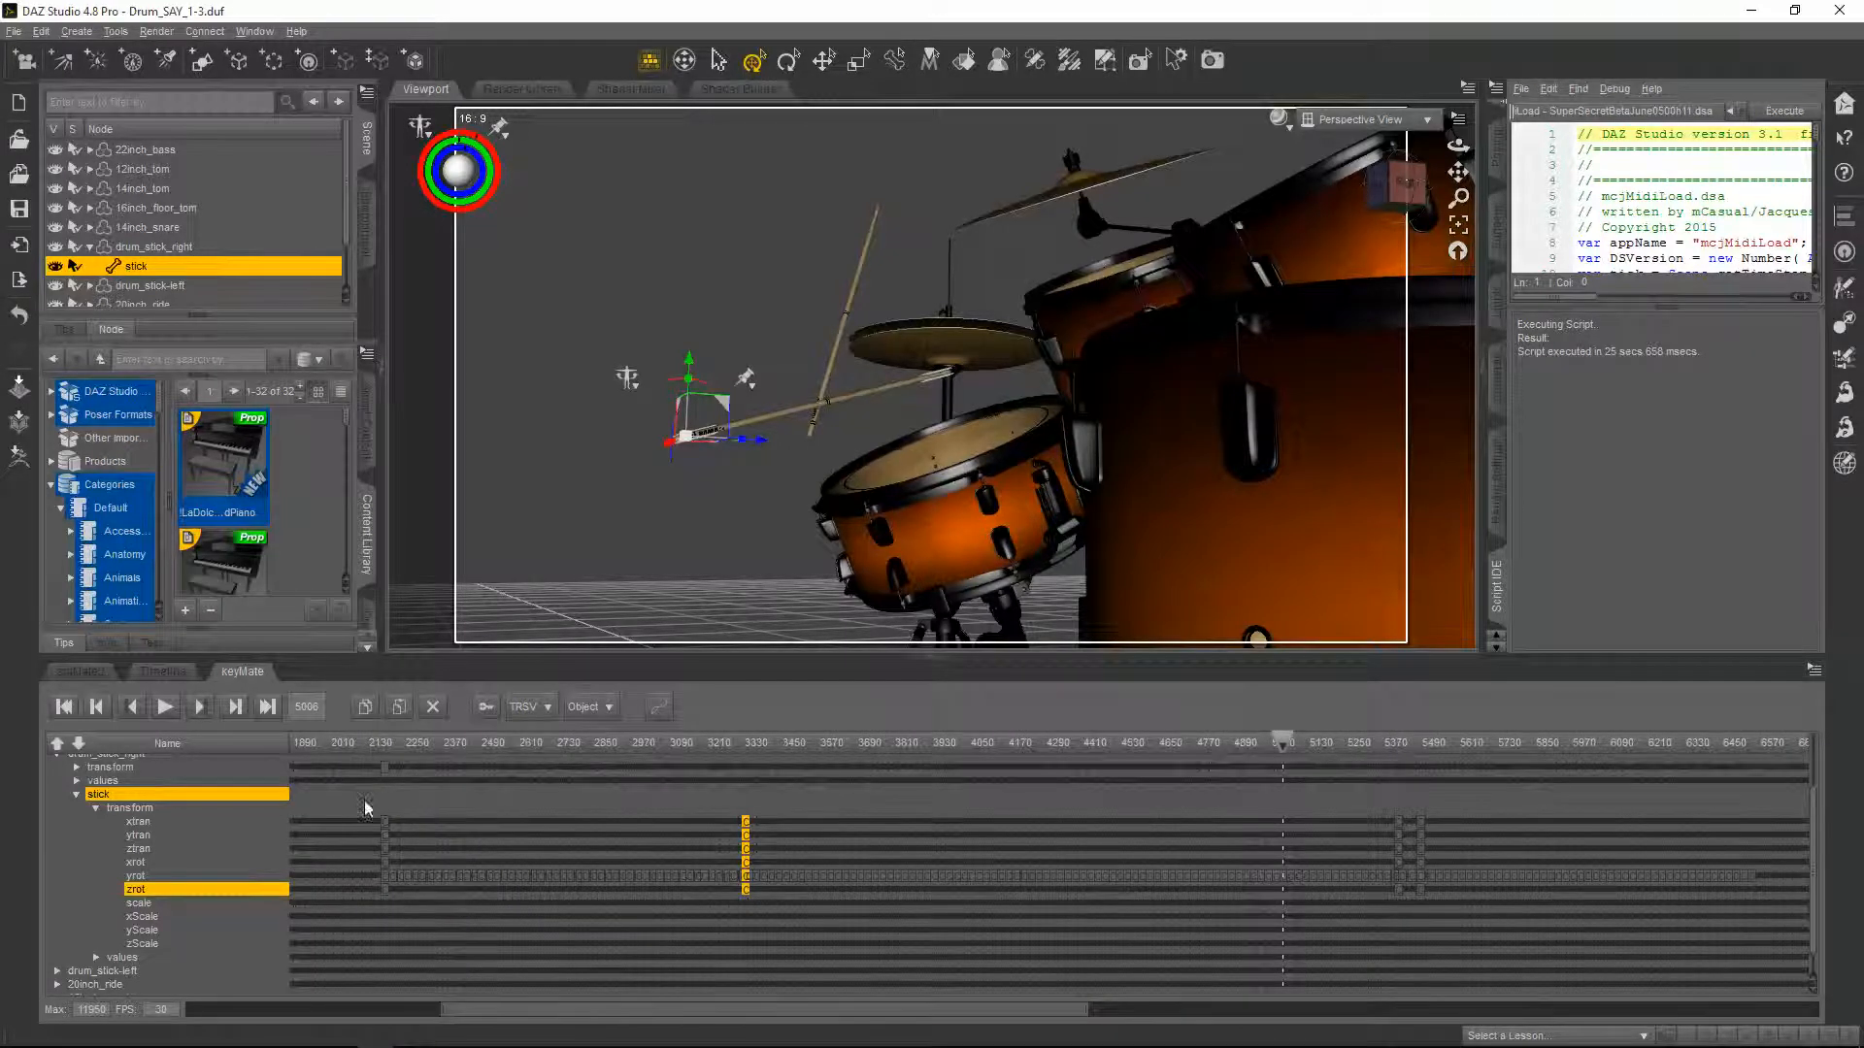
- Scrub from frame 2123 to 3073 and play the animation through the stick's position change near frame 3295
click(377, 742)
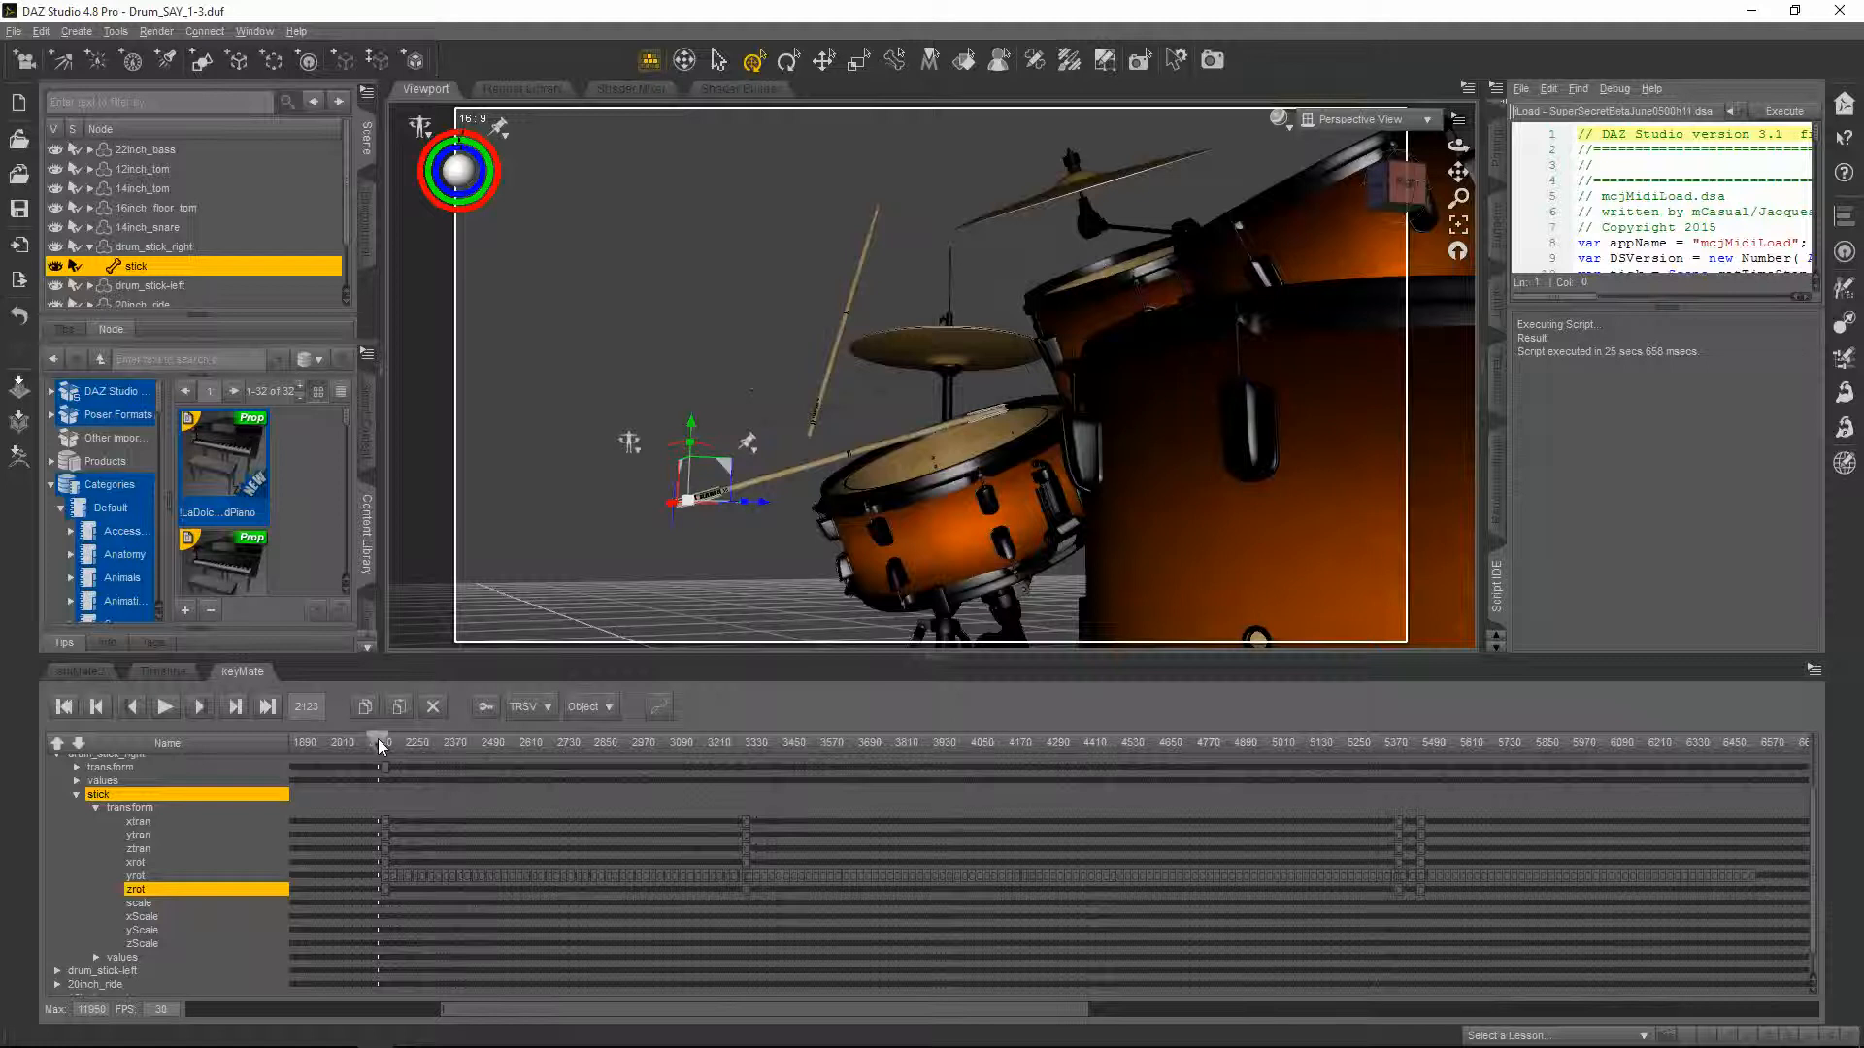
drag(379, 743, 672, 768)
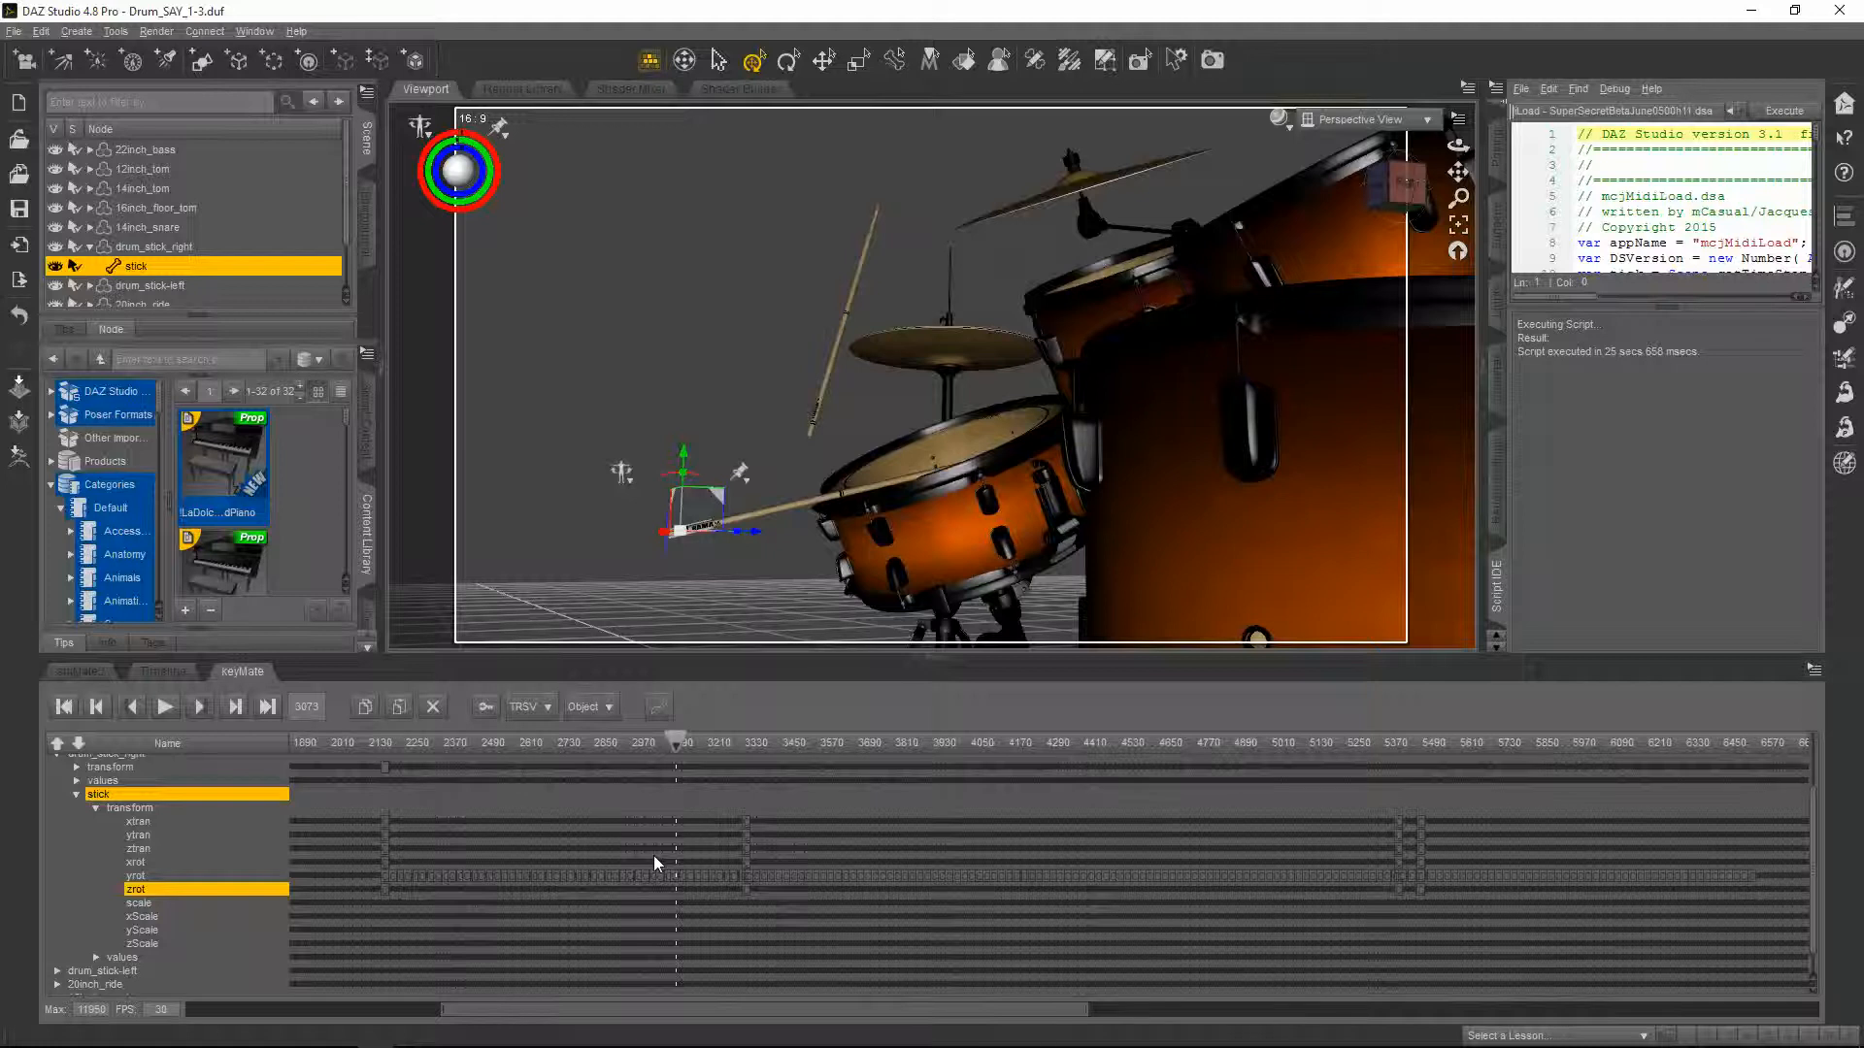
click(165, 706)
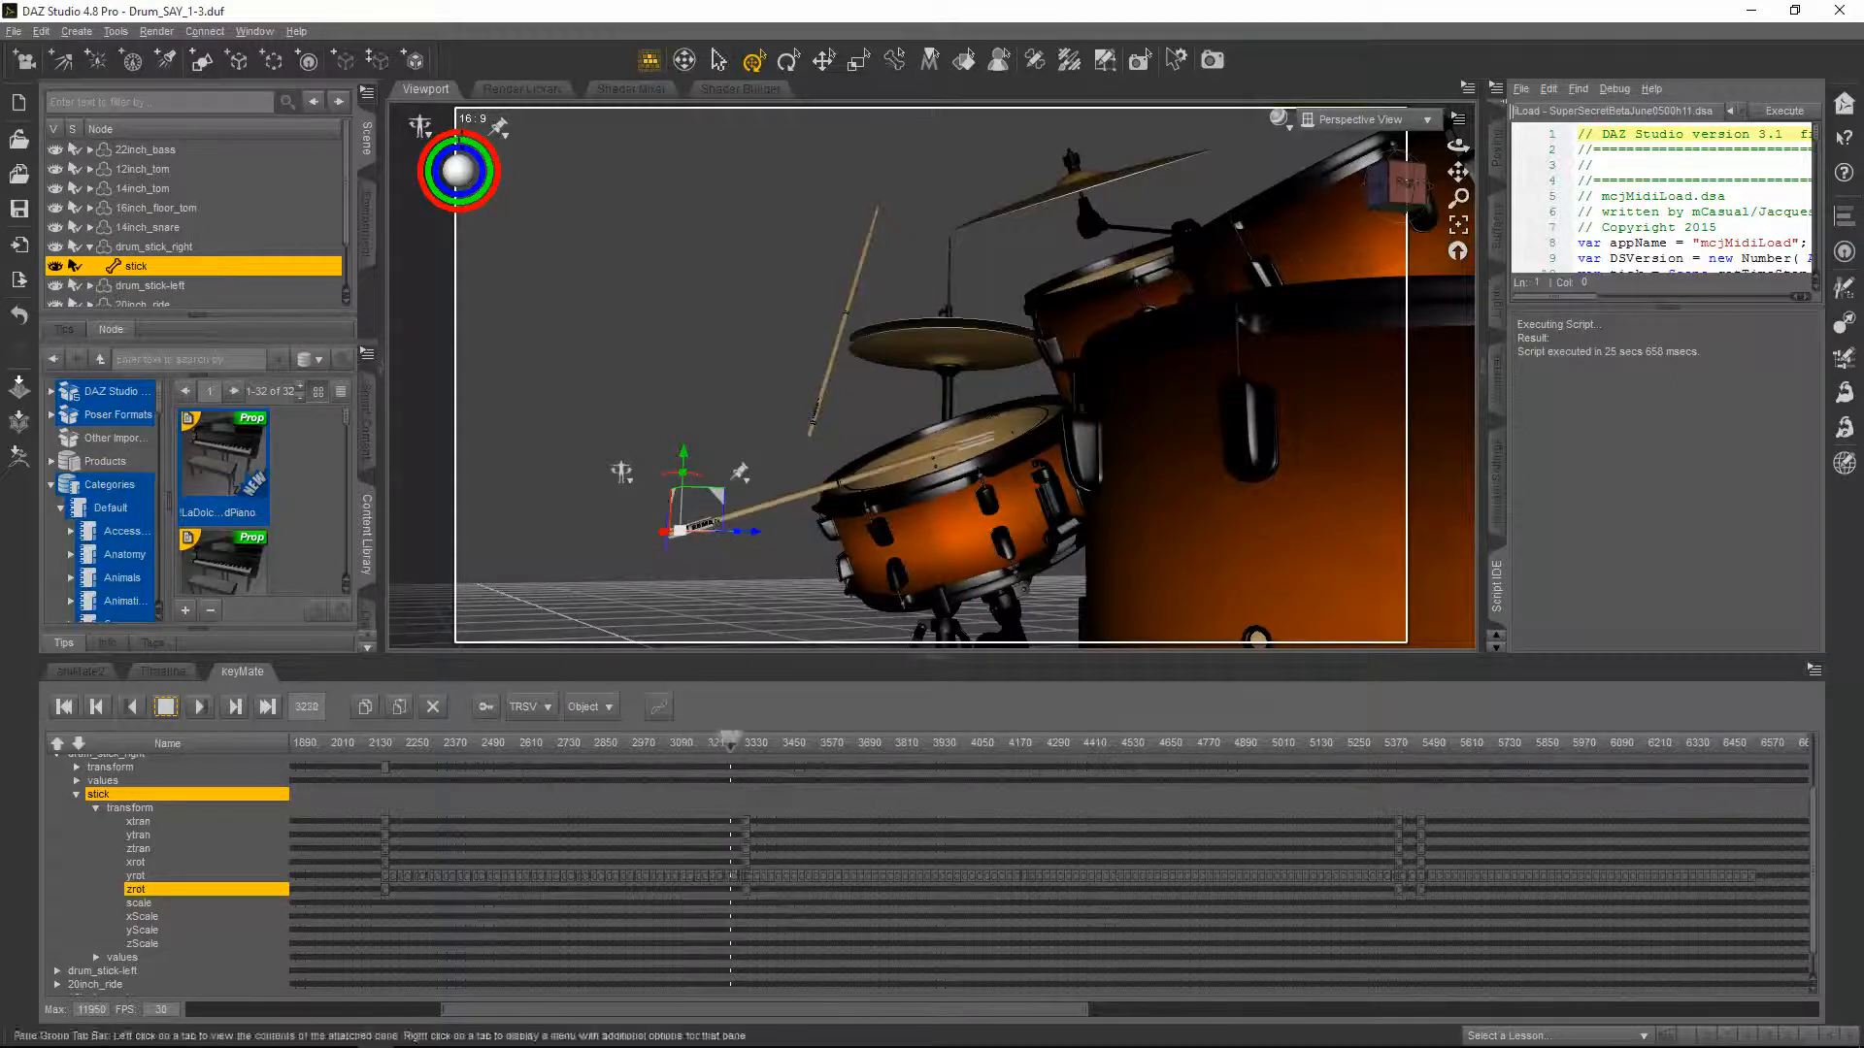
drag(1457, 145, 1563, 198)
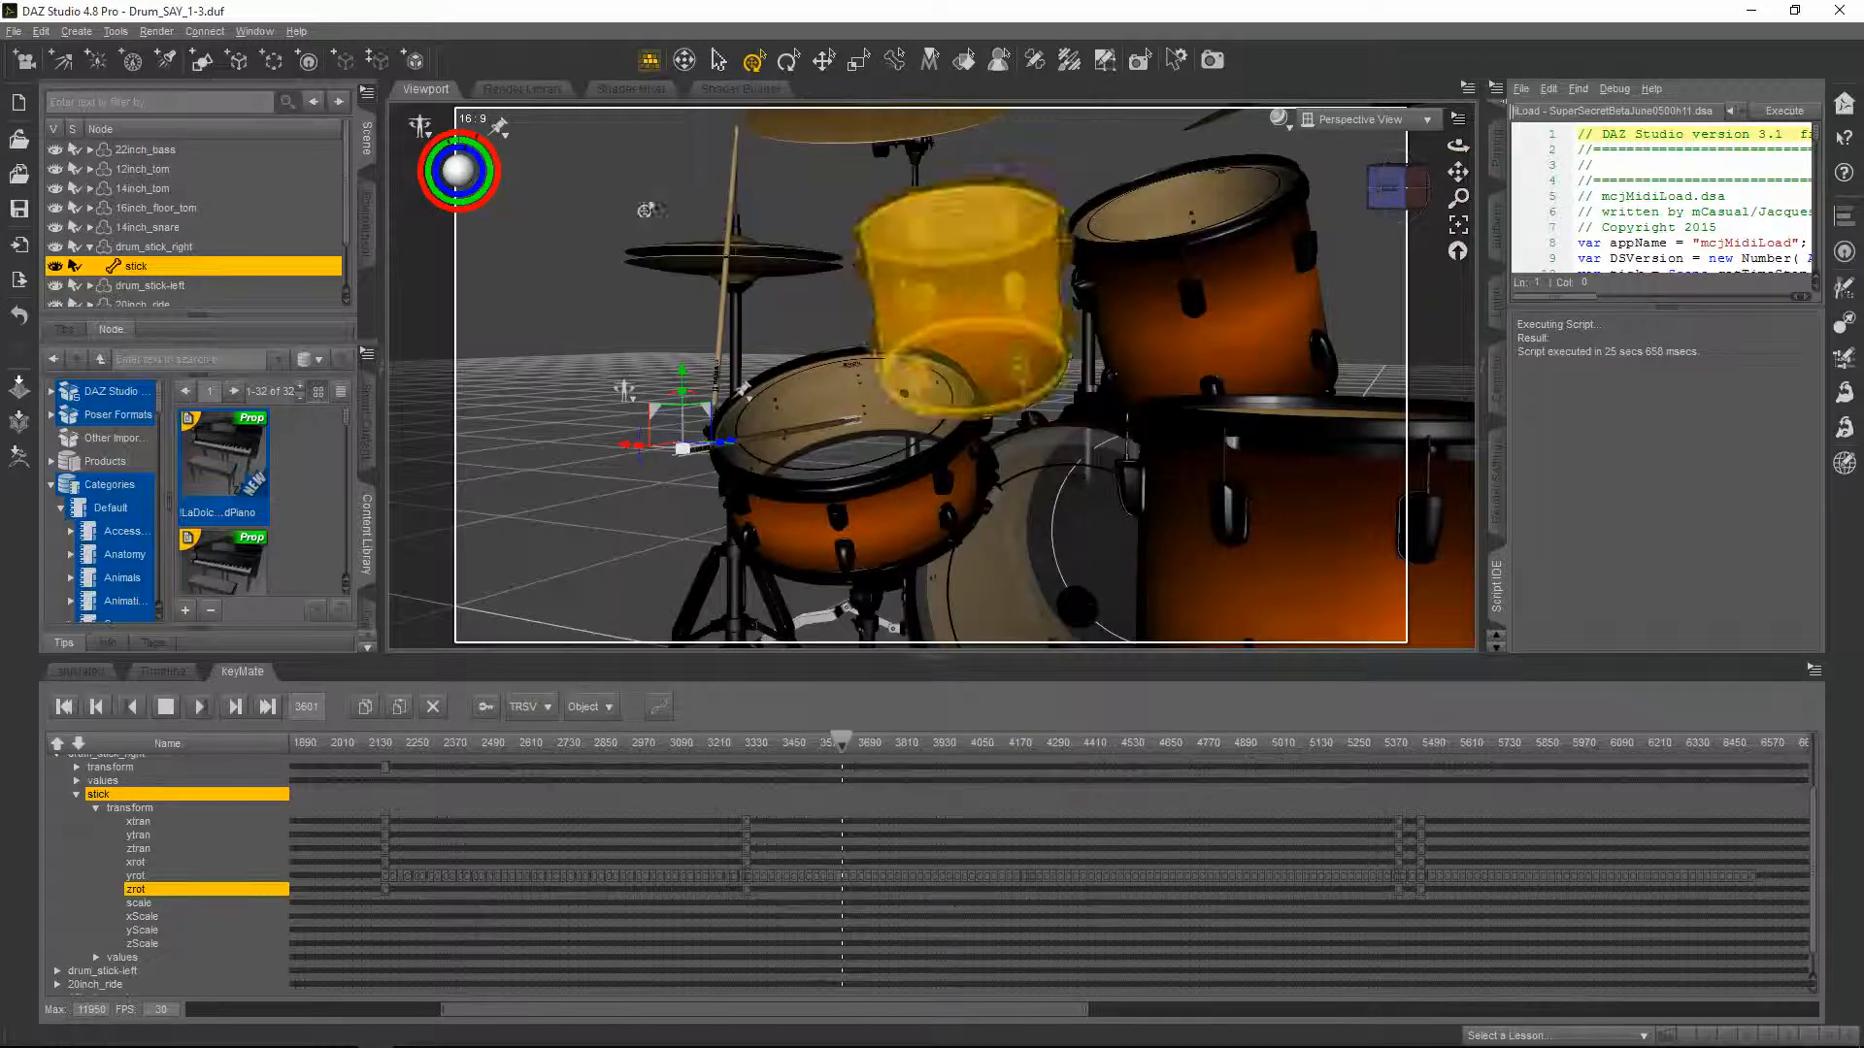
click(163, 709)
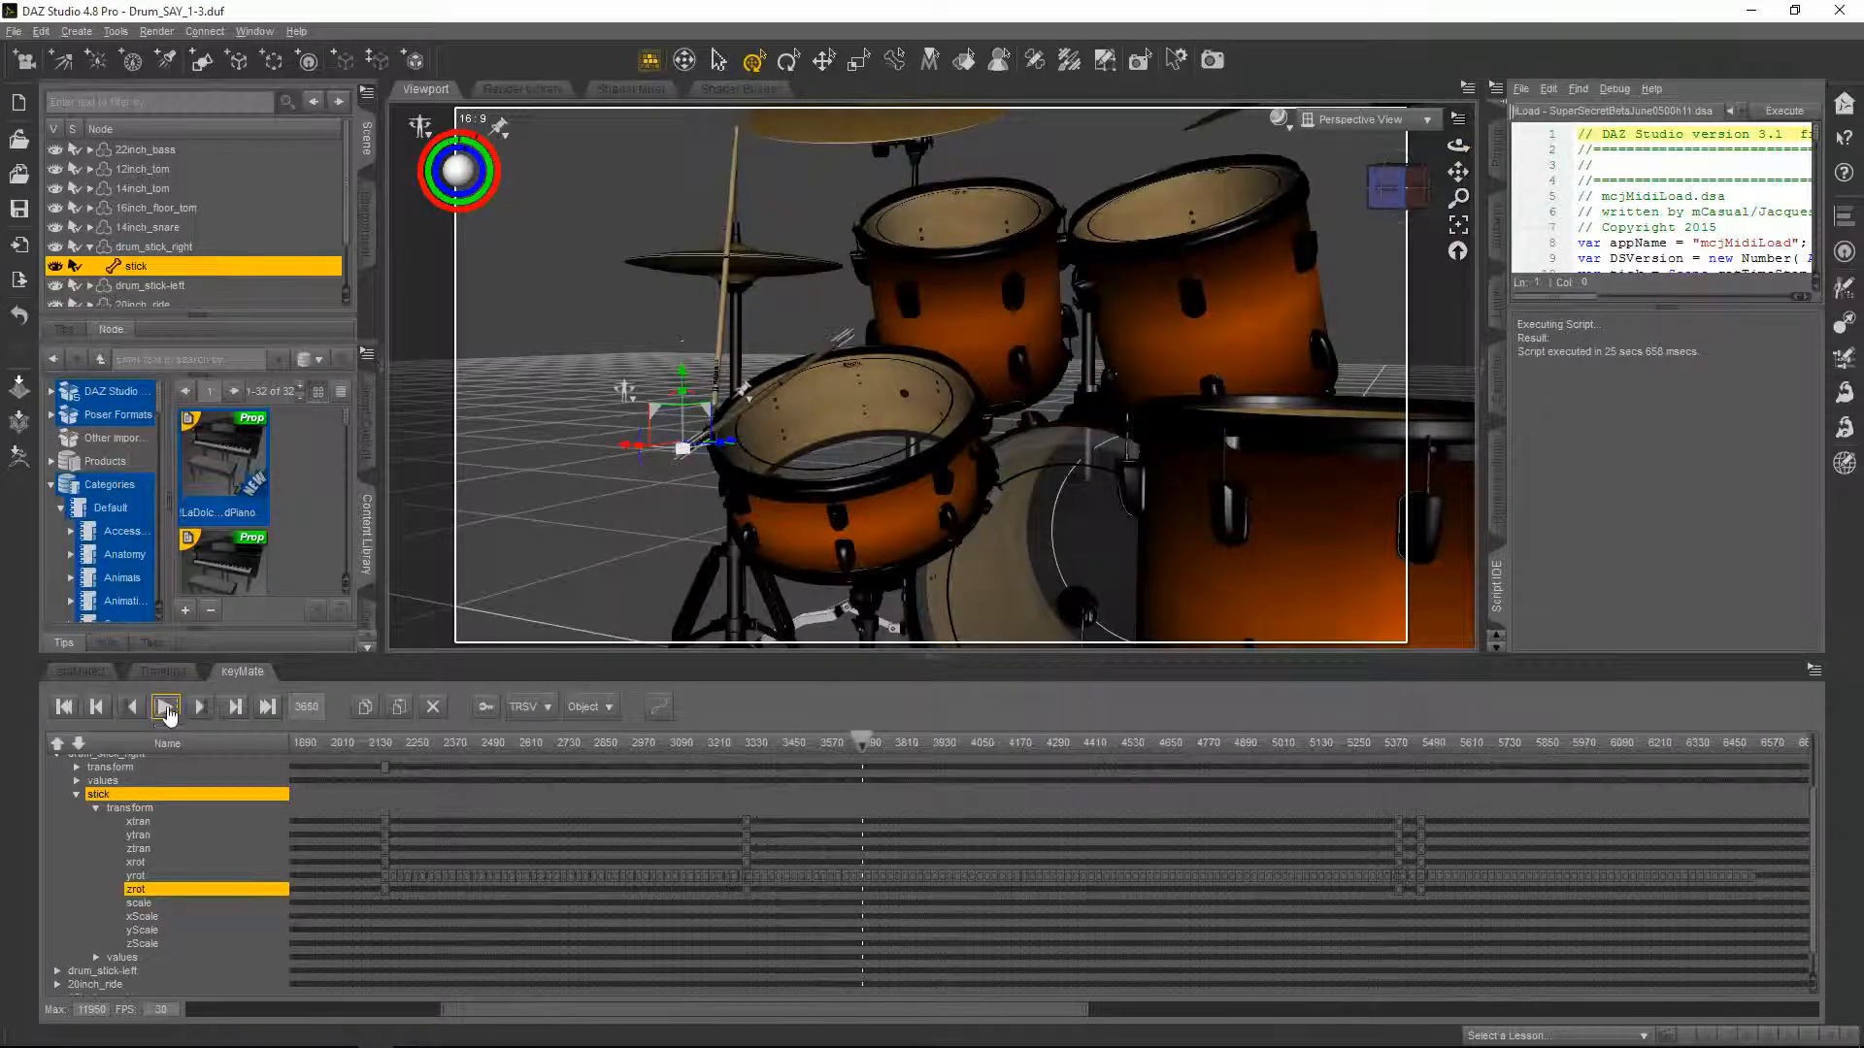
- Play the animation from about frame 5200 through the stick's position changes at frames 5374 and 5447
drag(881, 753, 1213, 759)
click(1337, 765)
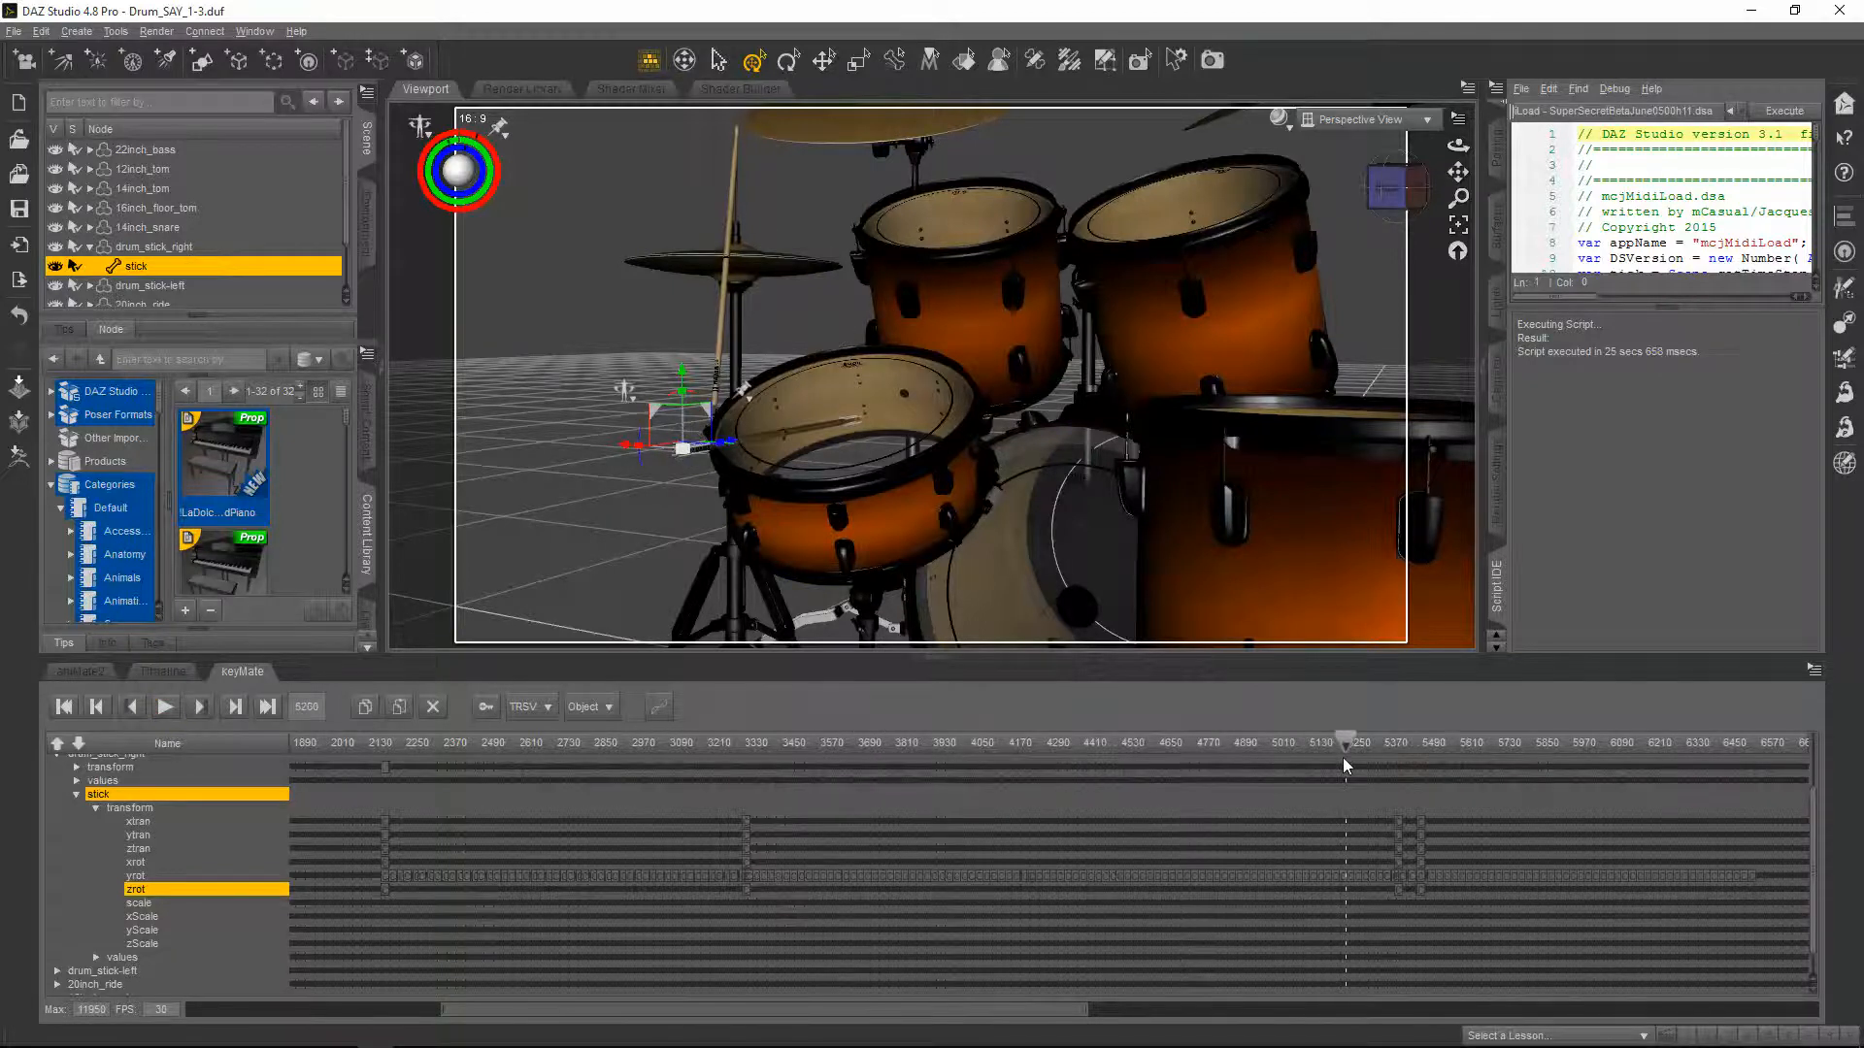
click(165, 709)
click(195, 707)
click(167, 708)
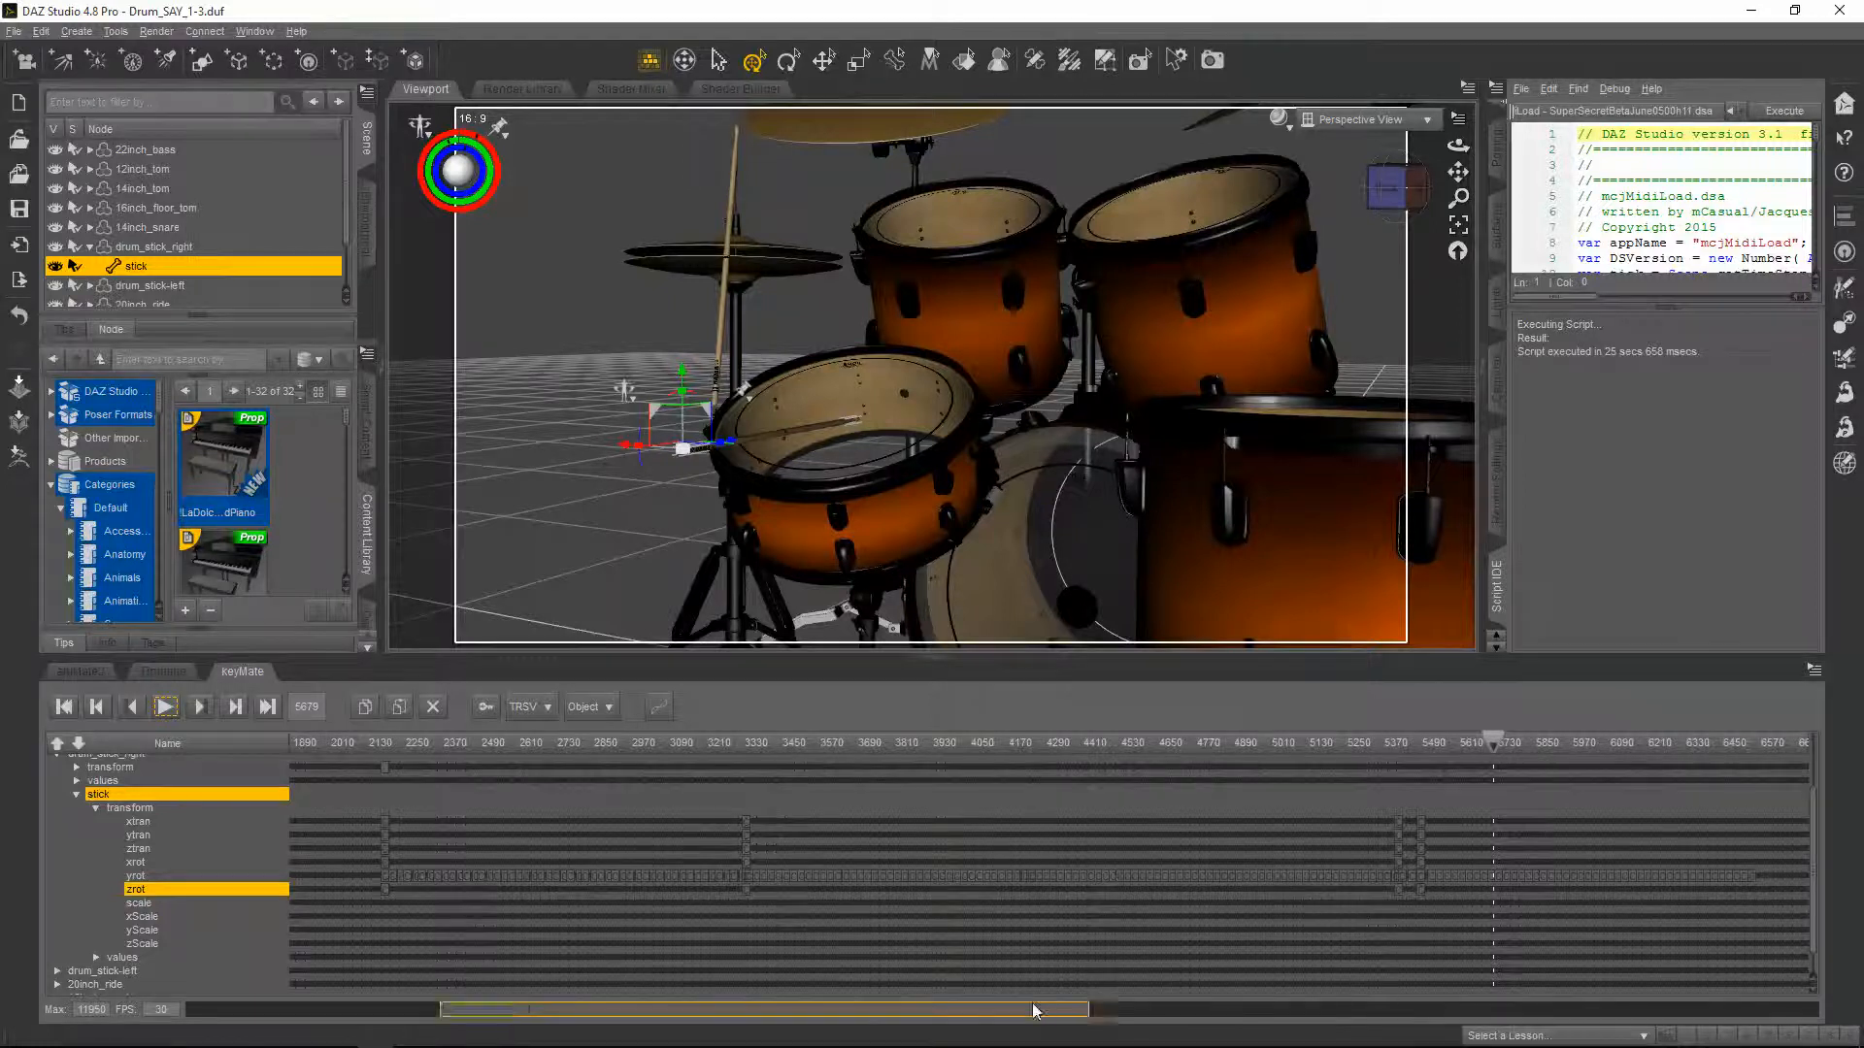
- Examine the stick's keys around frames 5374 and 5447 and open the key interpolation options
drag(1035, 1011, 1126, 1012)
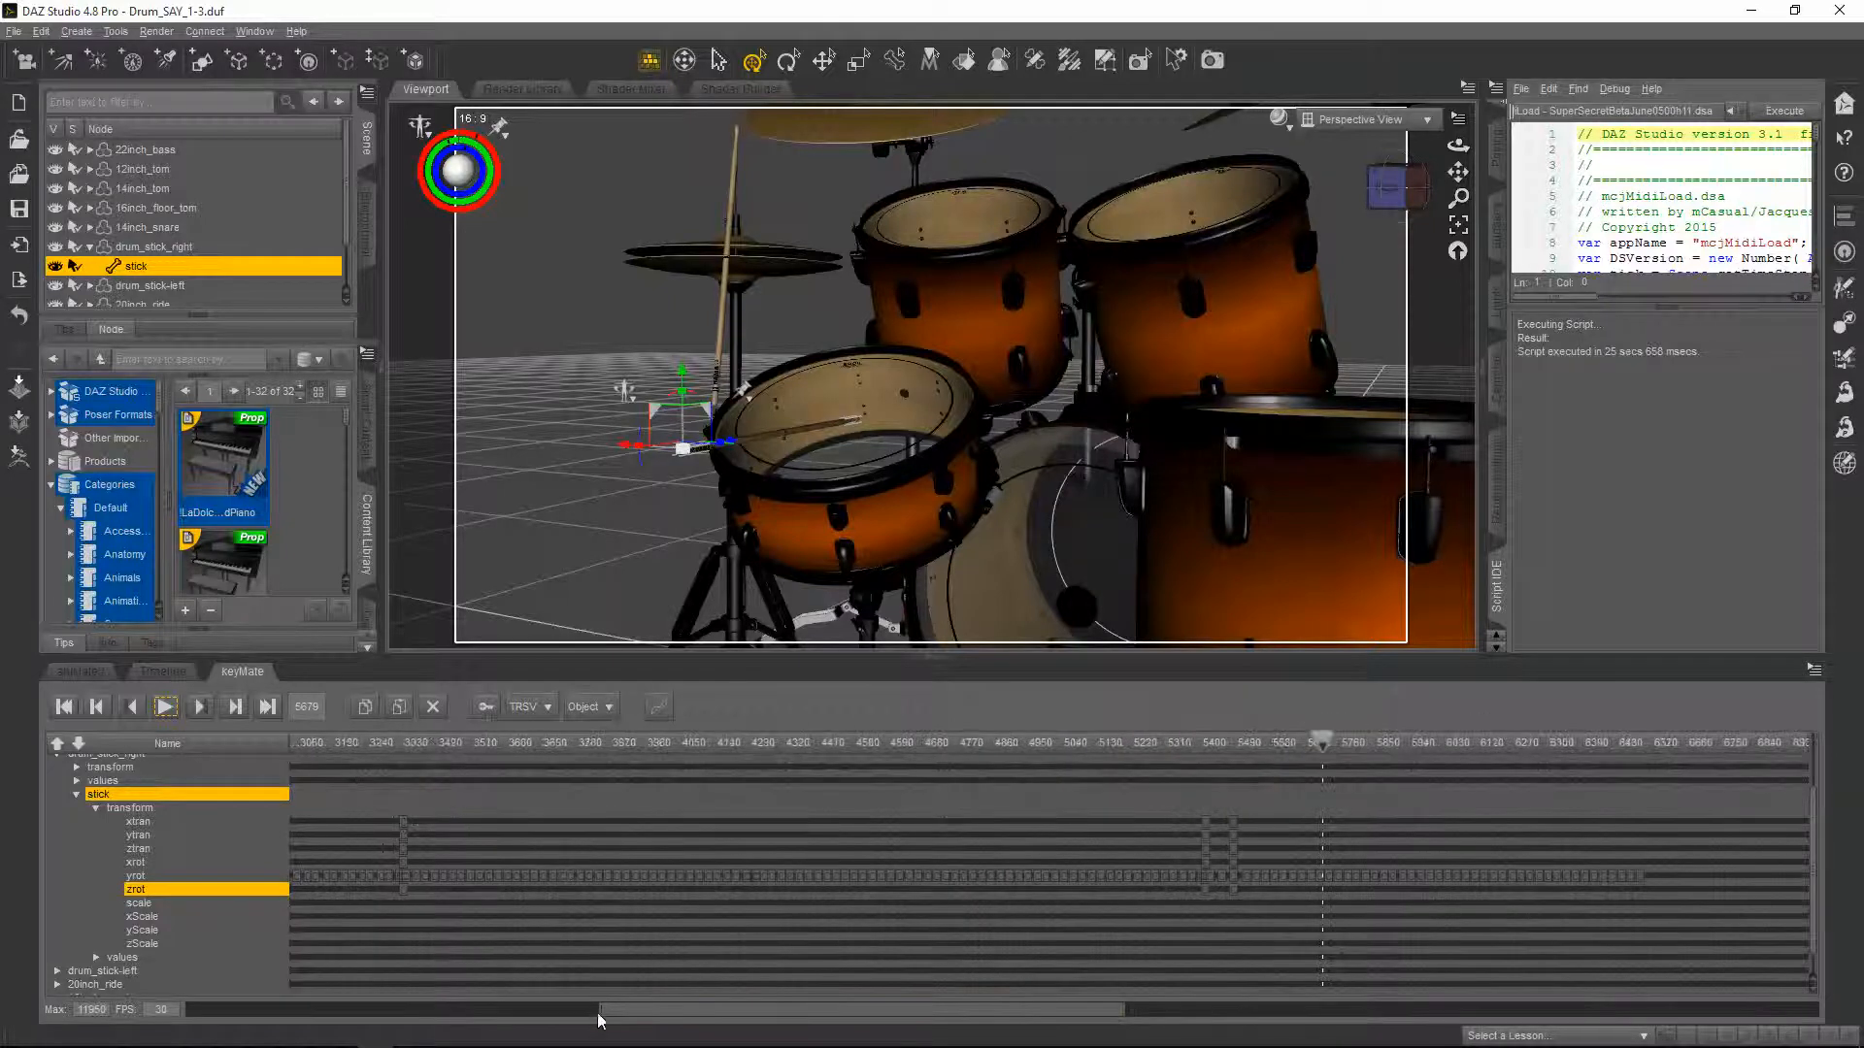
drag(597, 1012, 854, 1027)
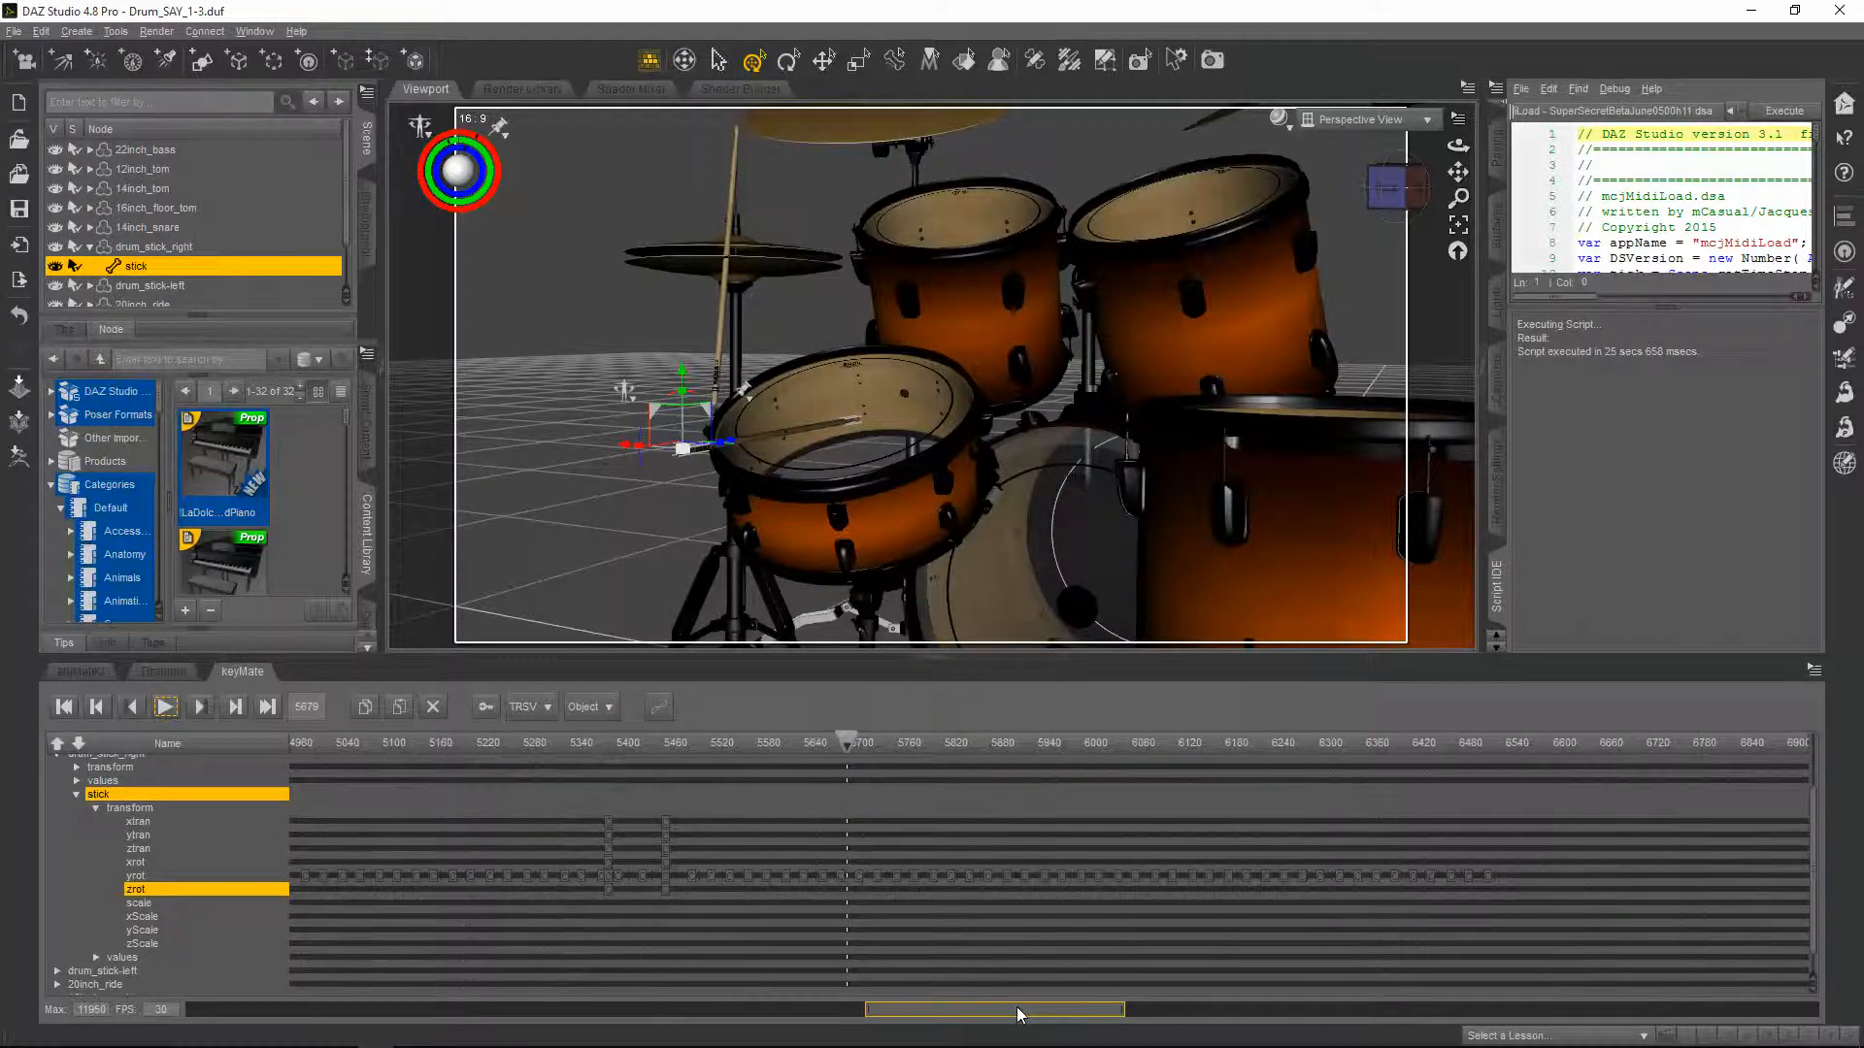
mouse_move(1016, 1009)
mouse_down()
mouse_move(976, 1019)
mouse_move(1073, 1010)
mouse_move(1029, 1011)
mouse_up()
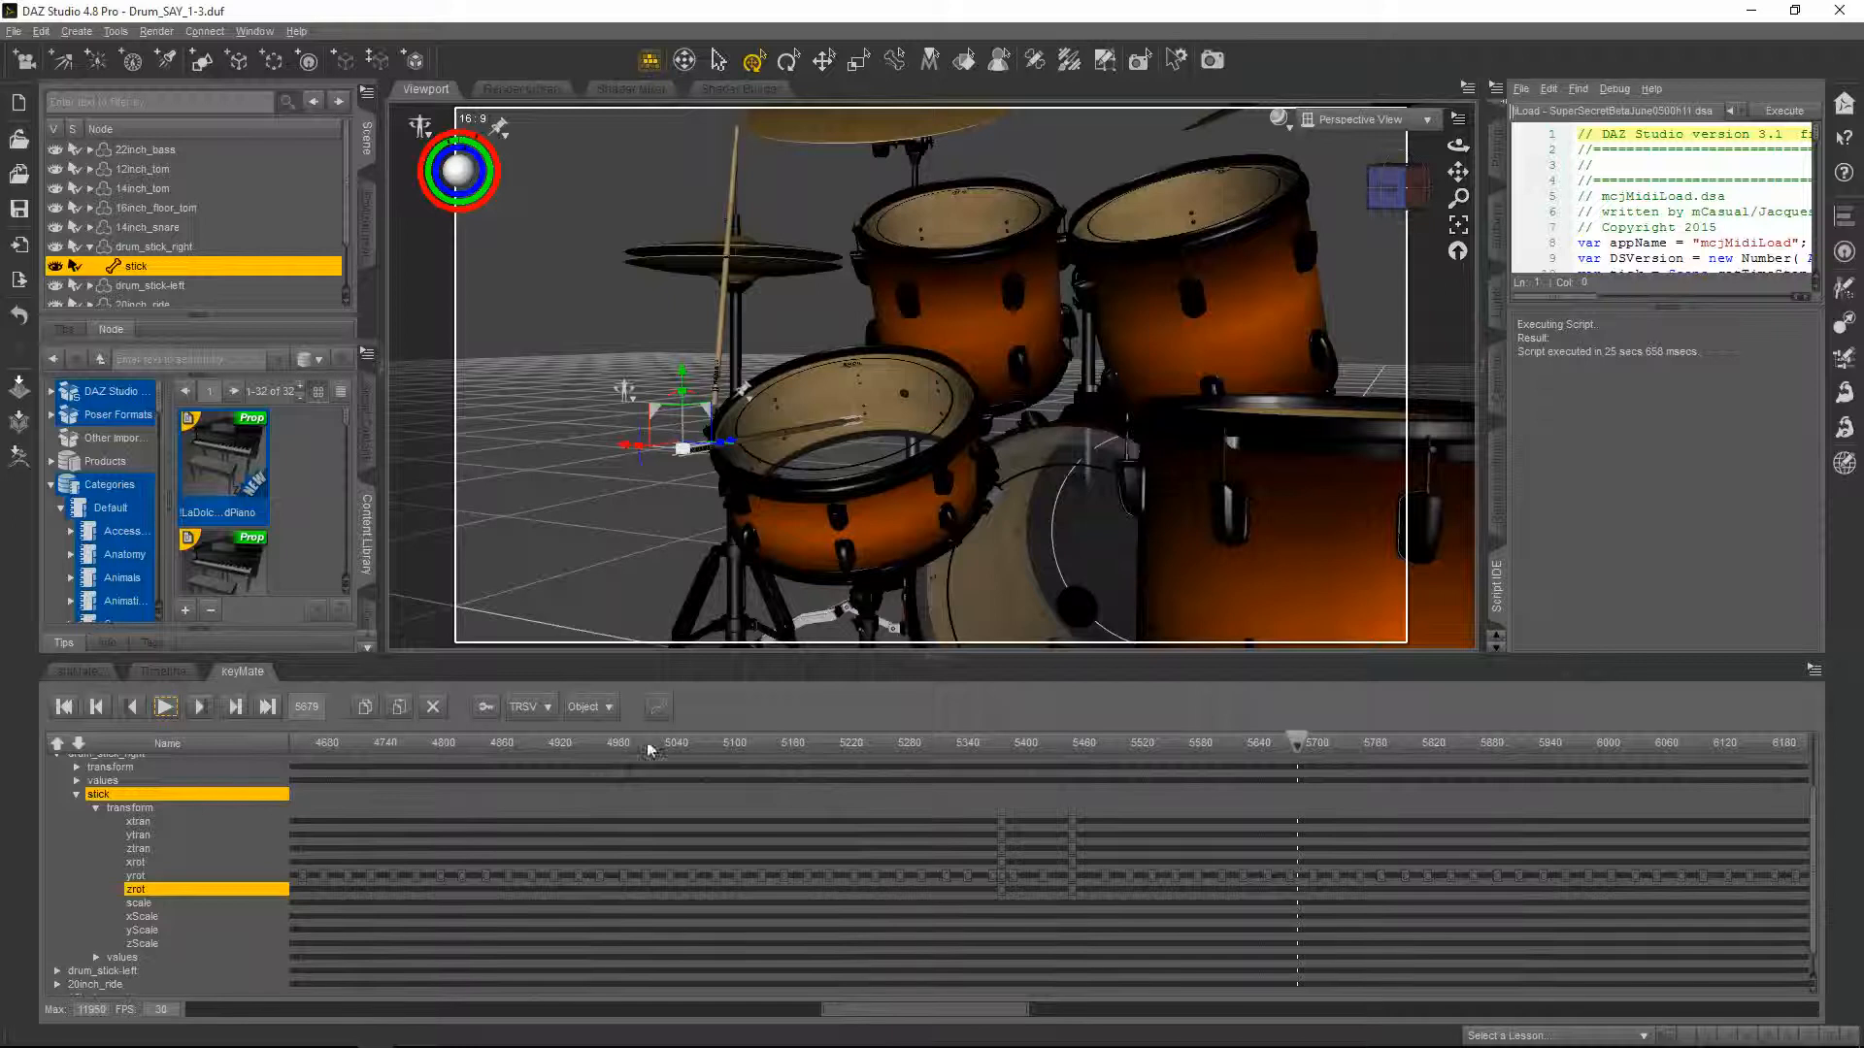
click(658, 707)
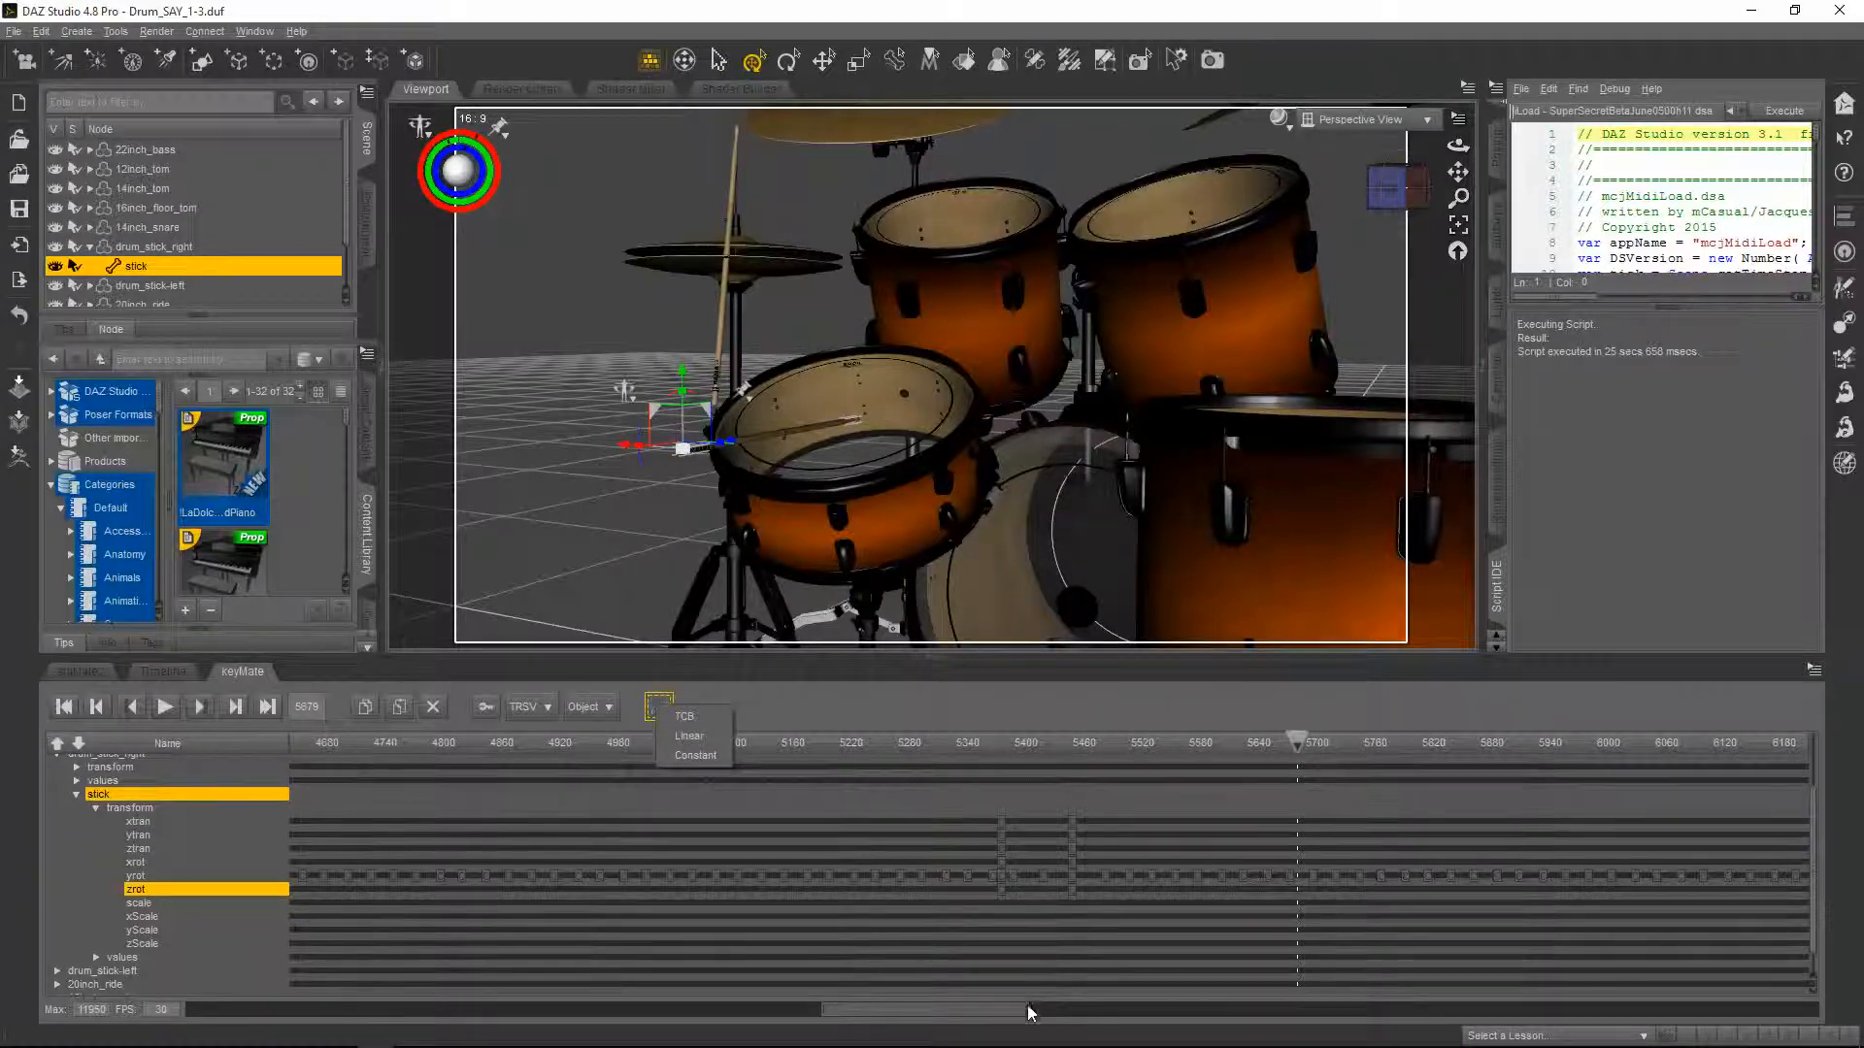
drag(1027, 1009, 982, 1009)
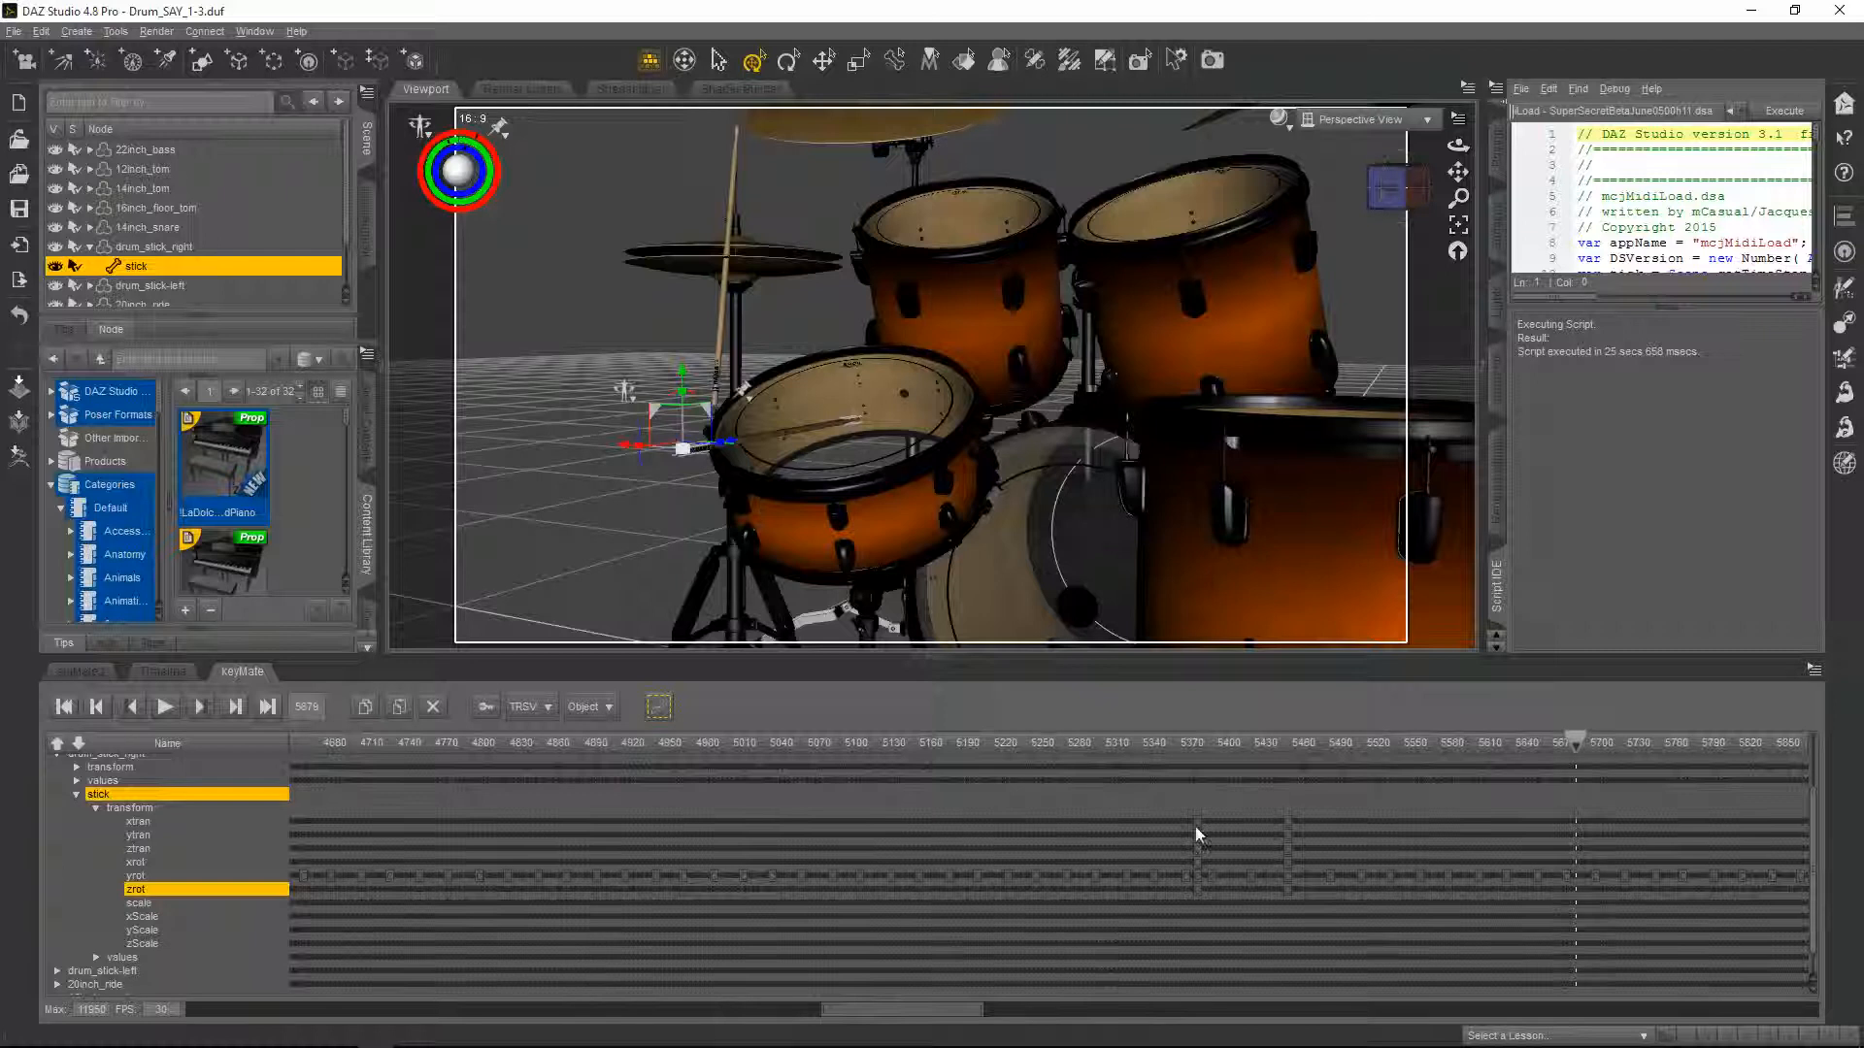